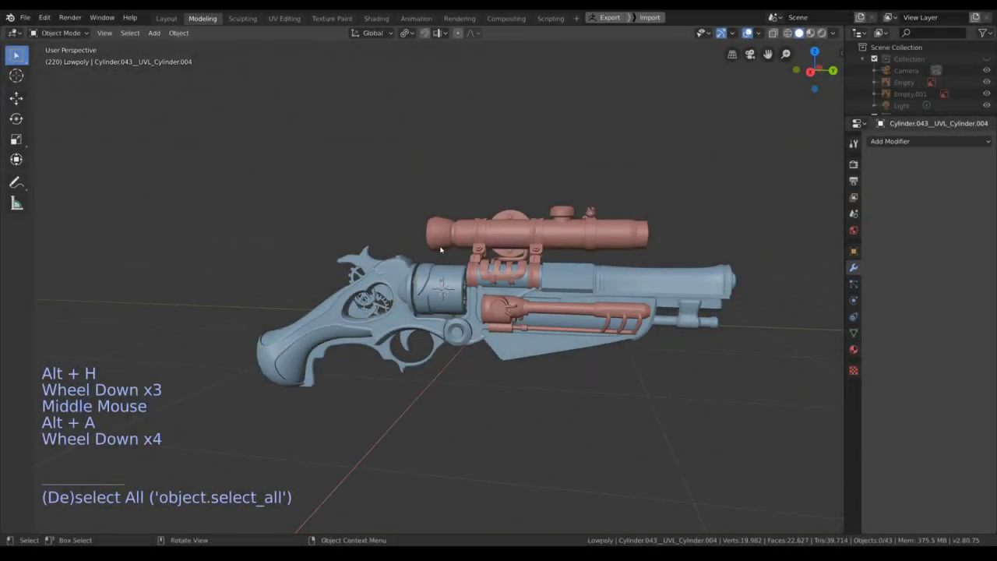
- Save the project, switch to the Shading workspace, and select the gun's barrel object that uses the Low1 material
scroll(483, 311, up, 3)
key(ctrl+s)
shift+scroll(484, 312, down, 1)
shift+middle_drag(484, 311, 430, 201)
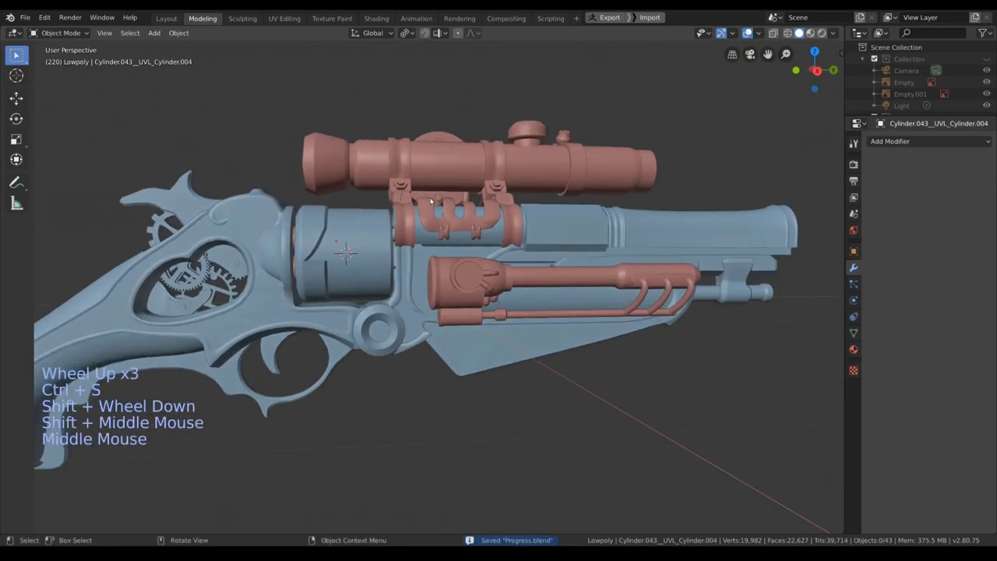
click(374, 19)
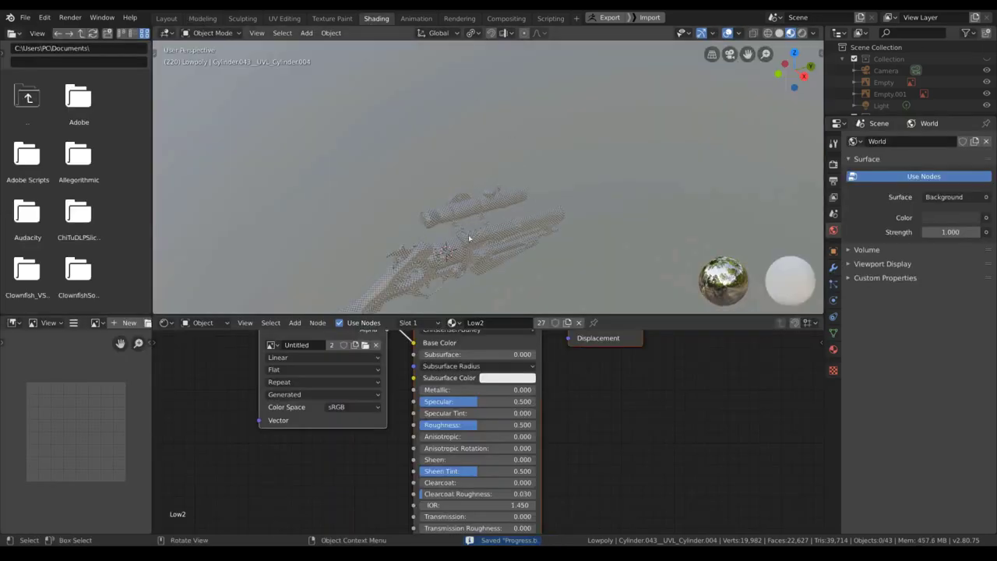
shift+middle_drag(506, 238, 460, 123)
scroll(484, 123, up, 4)
scroll(470, 119, down, 1)
scroll(471, 118, up, 4)
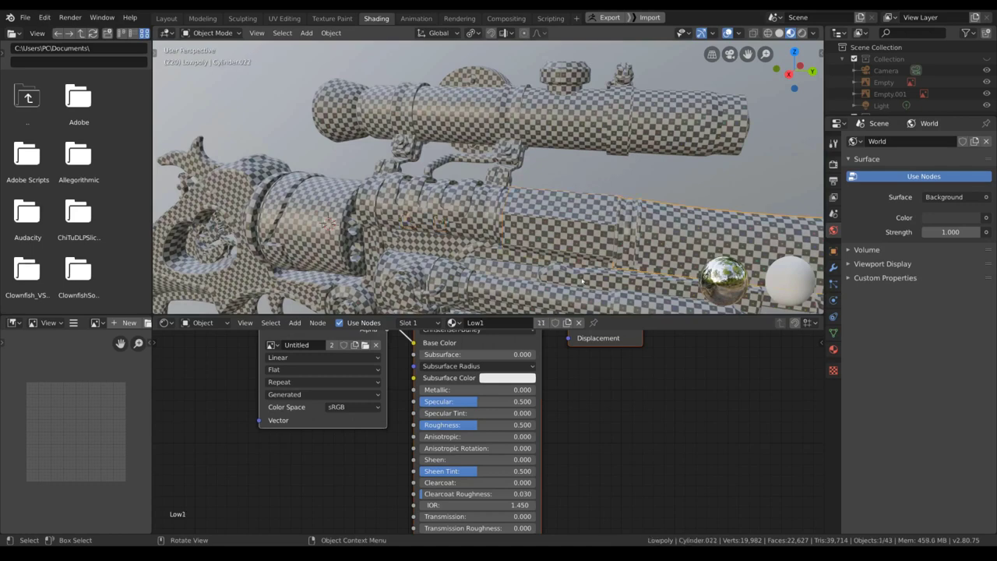
- Enlarge the node editor and load Lowpoly_Low1_BaseColor.tga into the Low1 material's image texture node, spacing it away from the Principled BSDF
scroll(535, 383, down, 6)
drag(575, 315, 557, 235)
scroll(466, 314, up, 1)
scroll(366, 303, up, 3)
middle_drag(367, 302, 473, 306)
drag(489, 309, 421, 309)
click(435, 329)
double_click(166, 86)
double_click(239, 100)
drag(445, 315, 298, 277)
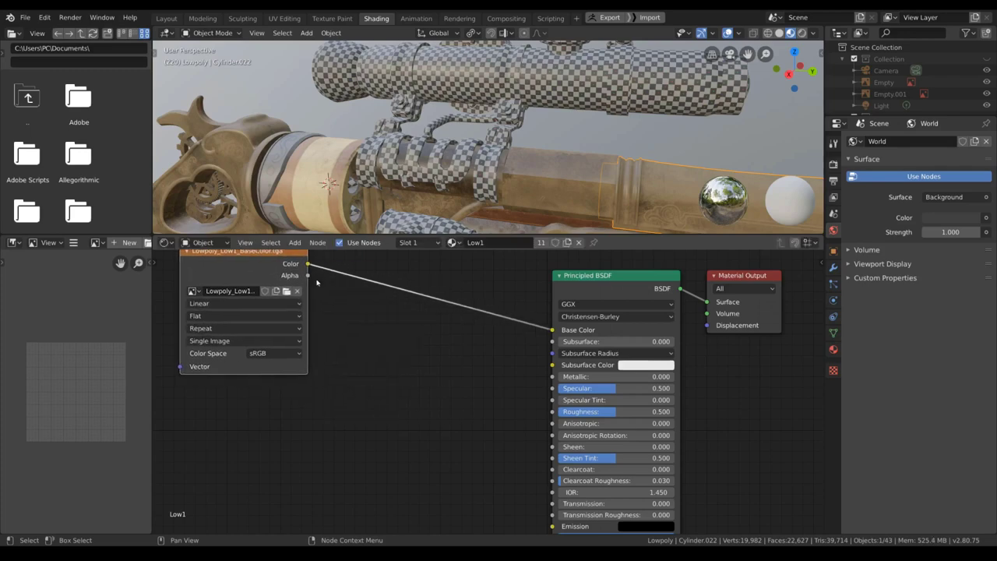
- Duplicate the base color texture node below the original and load Lowpoly_Low1_AO.tga into the copy
middle_drag(337, 289, 410, 288)
key(shift+d)
click(388, 421)
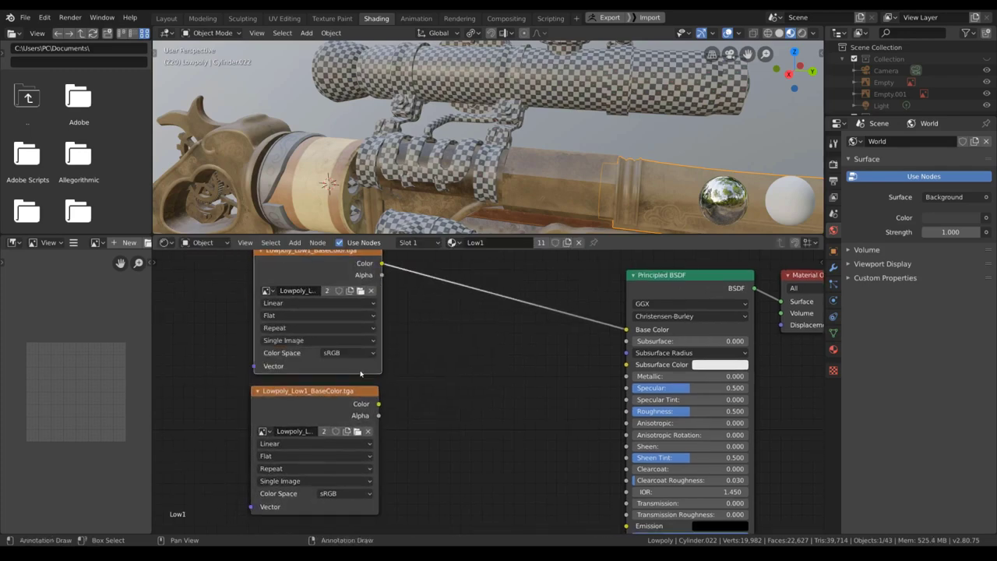
click(358, 432)
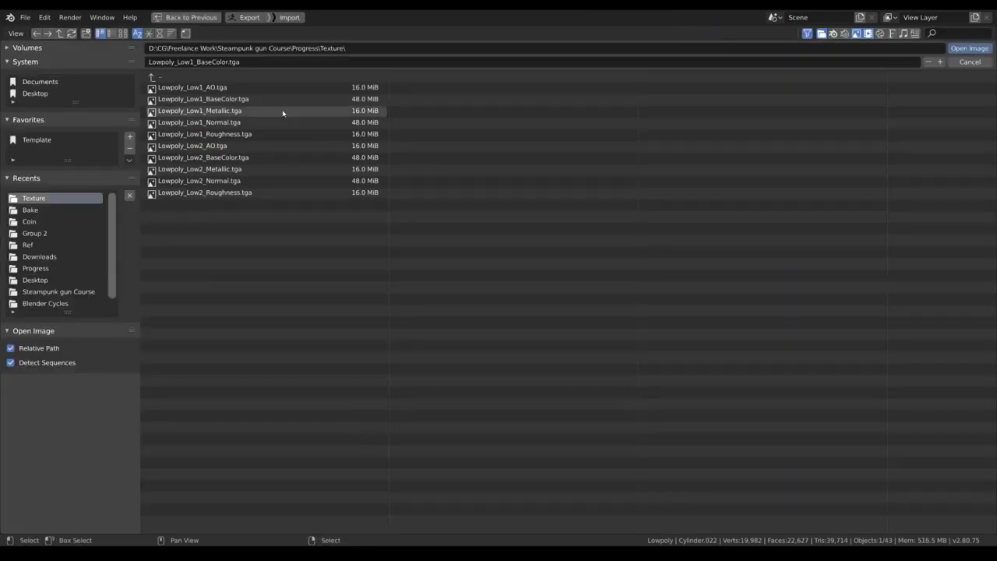
click(250, 89)
double_click(250, 89)
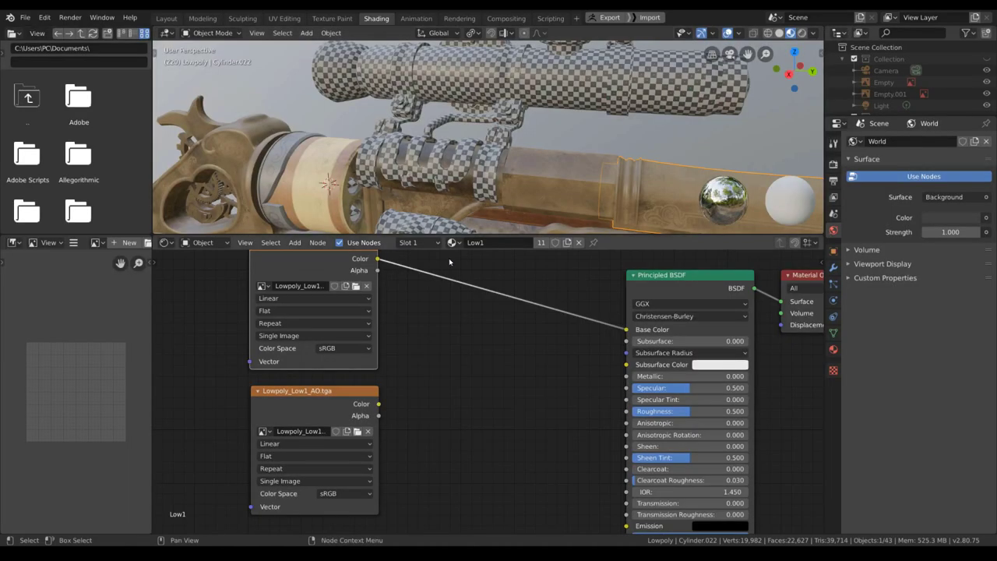
- Insert a MixRGB node between the base color texture and Principled BSDF, and connect the AO texture's color to Color2
key(shift+a)
click(466, 306)
text(m)
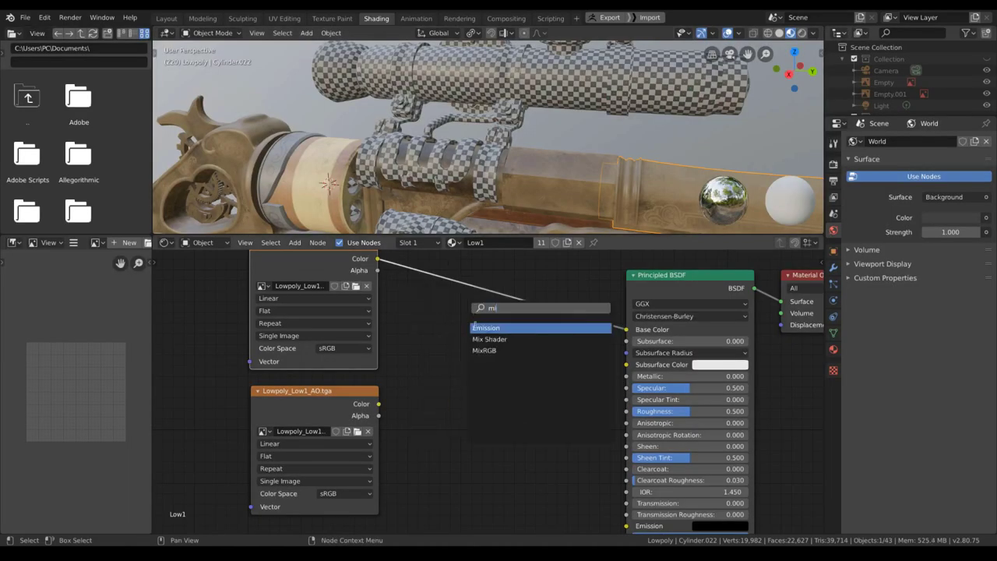
text(i)
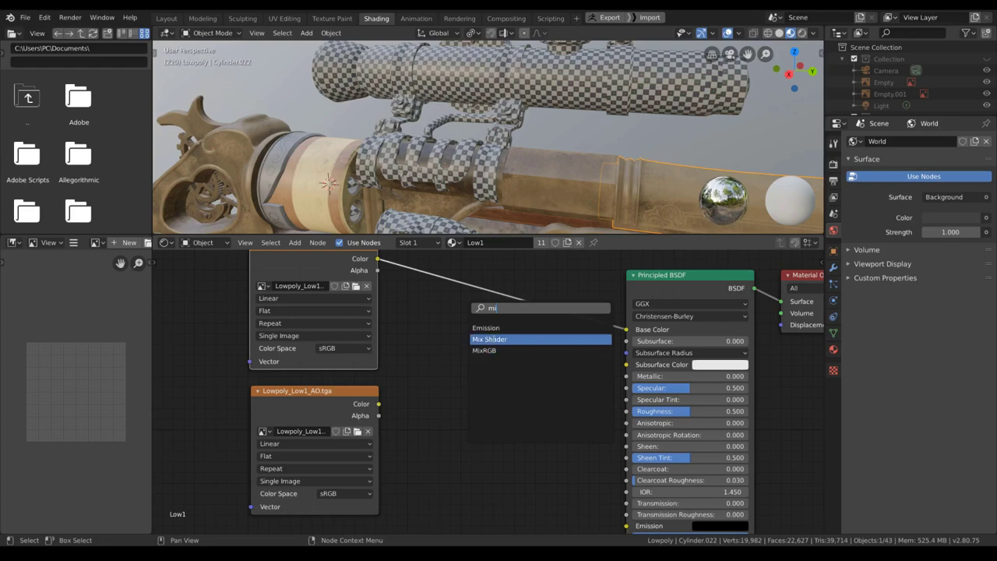
click(484, 350)
click(464, 364)
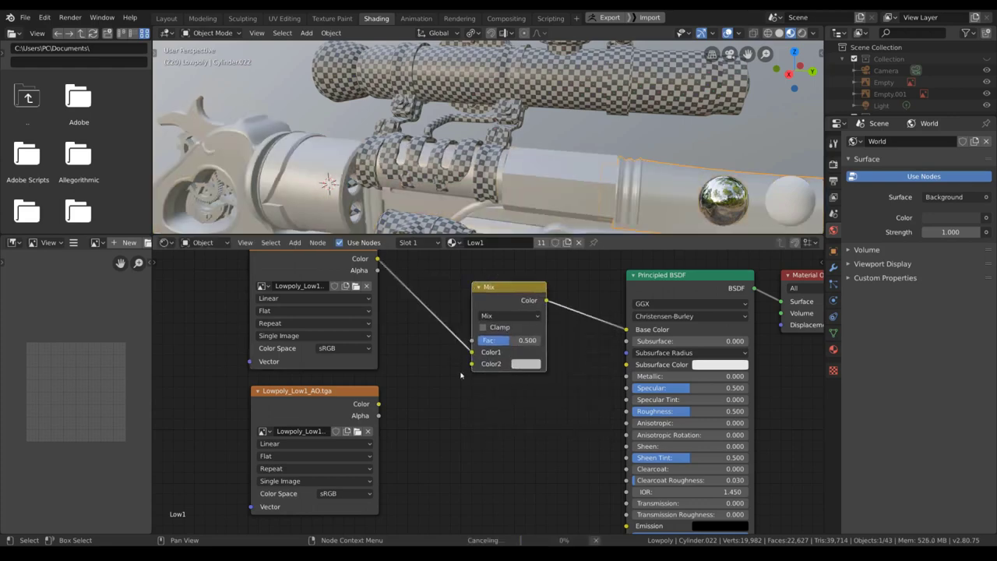
drag(378, 403, 472, 364)
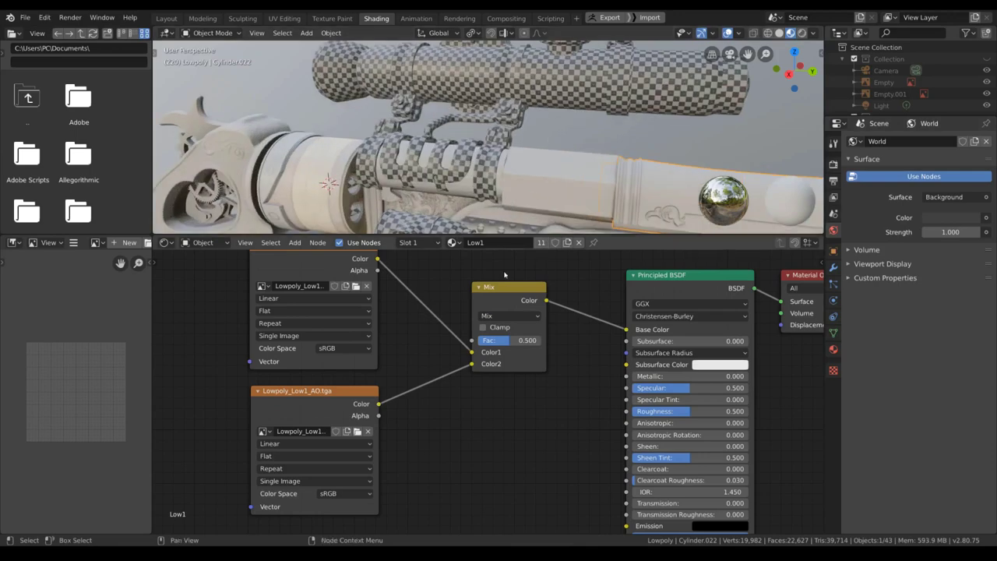
- Set the AO texture's color space to Non-Color and the mix node to Multiply with Clamp enabled and a factor of 0.250
click(343, 493)
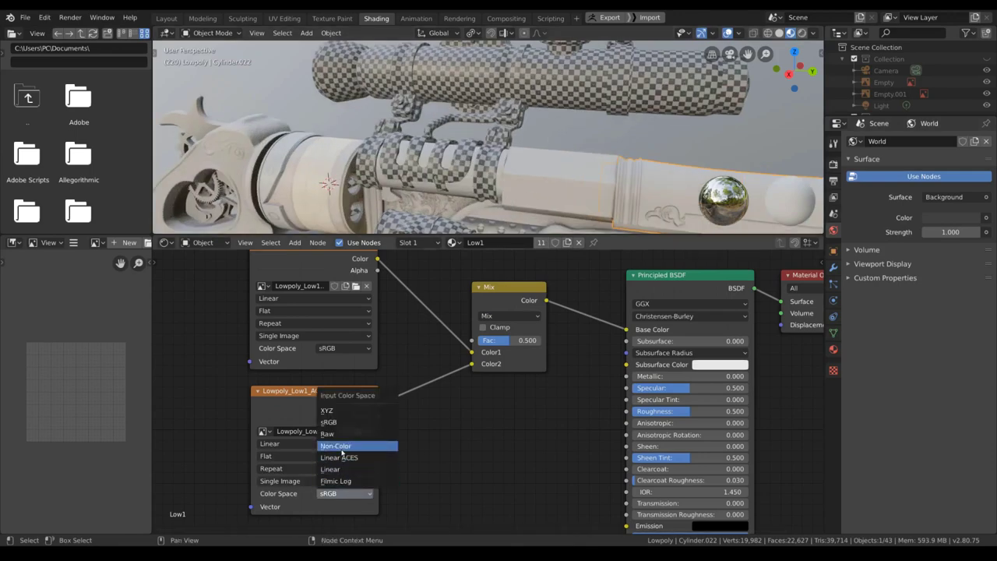
click(342, 449)
middle_drag(507, 225, 542, 224)
click(510, 315)
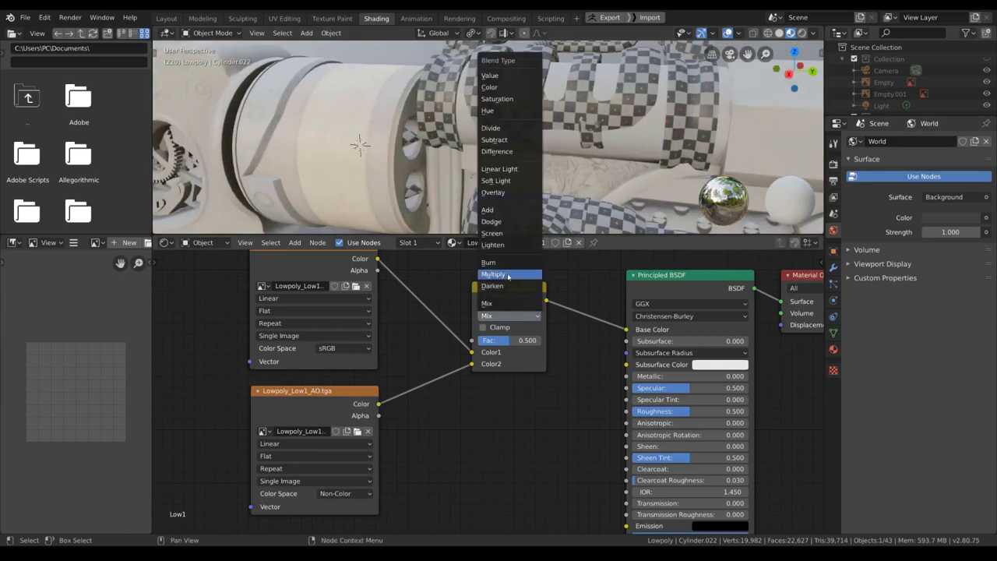
click(507, 275)
click(342, 493)
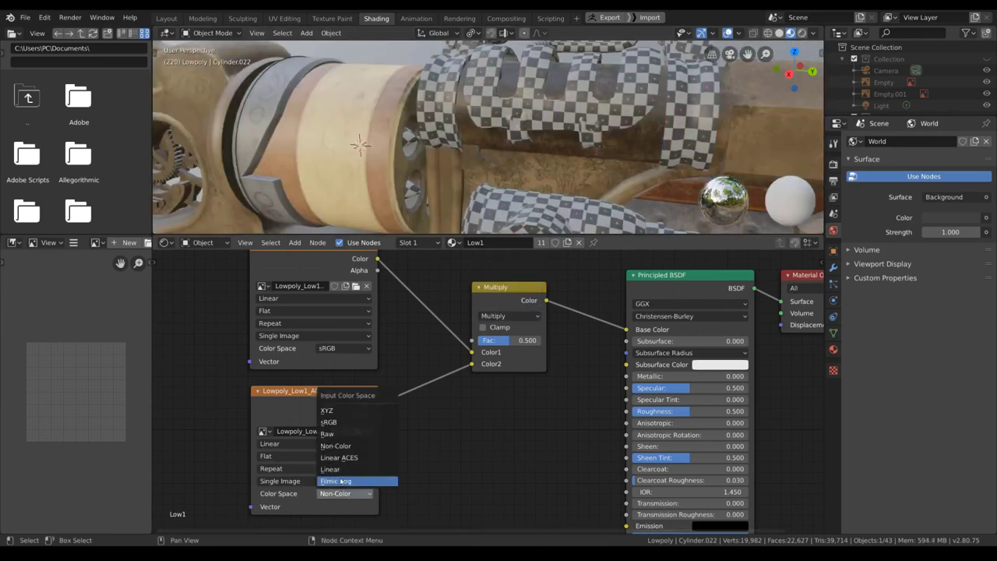
click(483, 327)
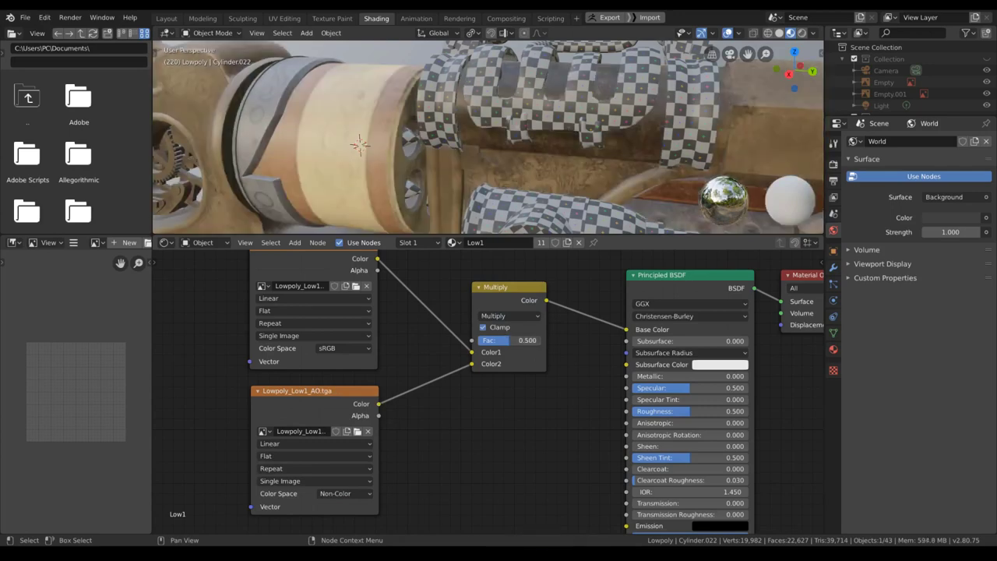
mouse_move(509, 340)
mouse_down()
mouse_move(539, 340)
mouse_move(487, 340)
mouse_move(537, 340)
mouse_move(516, 340)
mouse_up()
- Move the base color, AO and Multiply nodes upward to free space beside the Principled BSDF's lower inputs
scroll(512, 343, down, 4)
drag(491, 429, 394, 337)
key(g)
scroll(424, 337, up, 1)
middle_drag(334, 410, 352, 368)
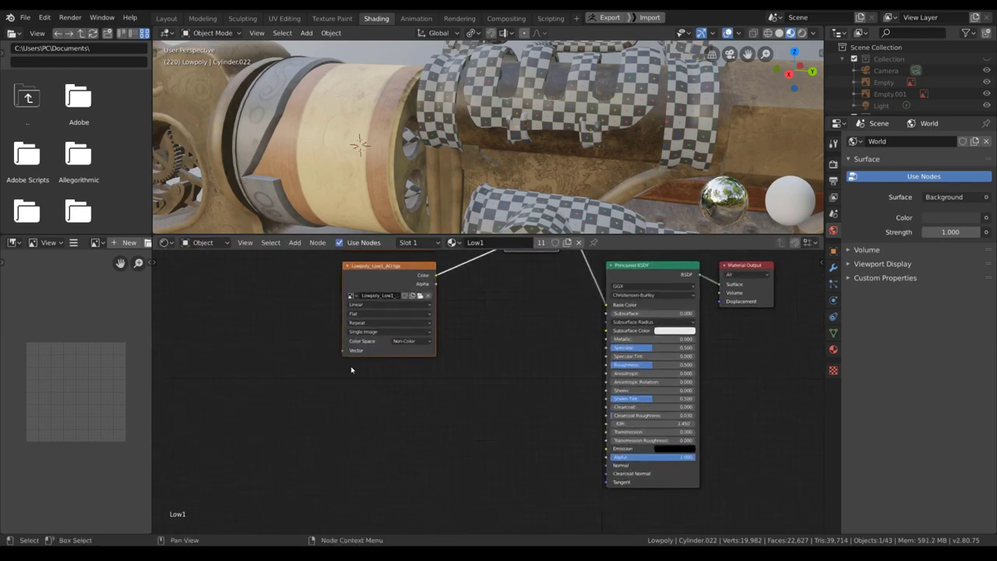
key(g)
click(390, 274)
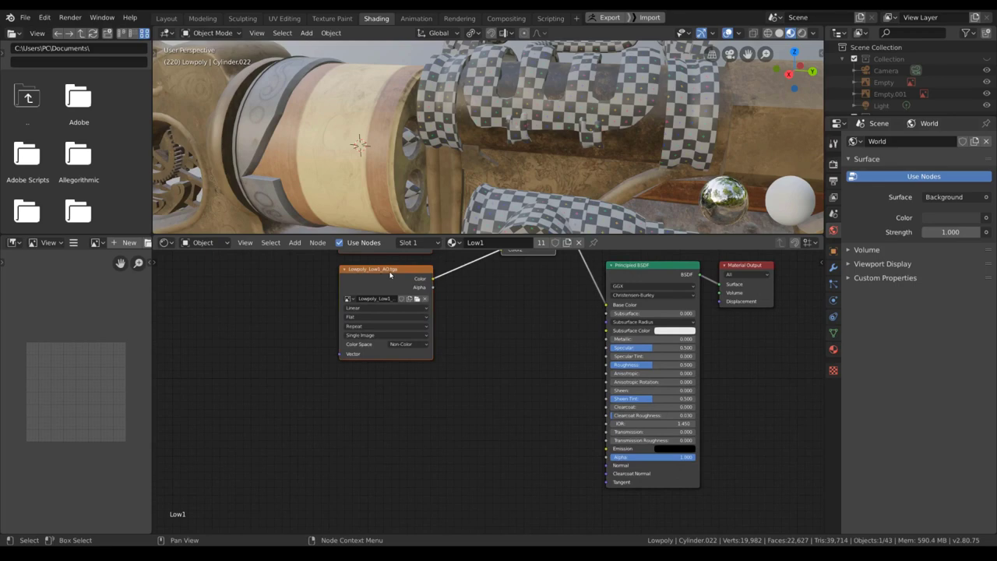
- Duplicate the AO texture node below itself and load Lowpoly_Low1_Roughness.tga into the copy
key(shift+d)
click(384, 394)
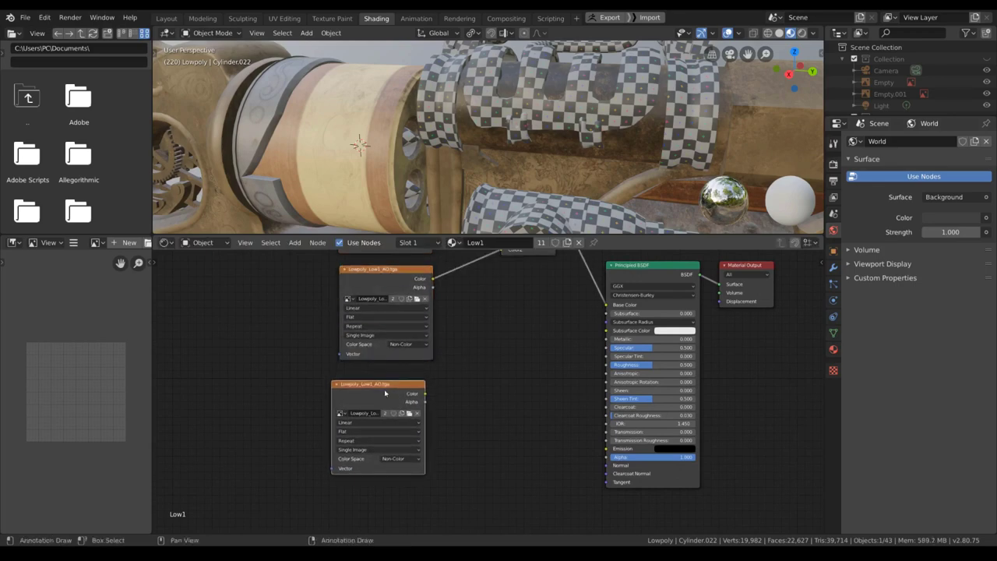
click(416, 413)
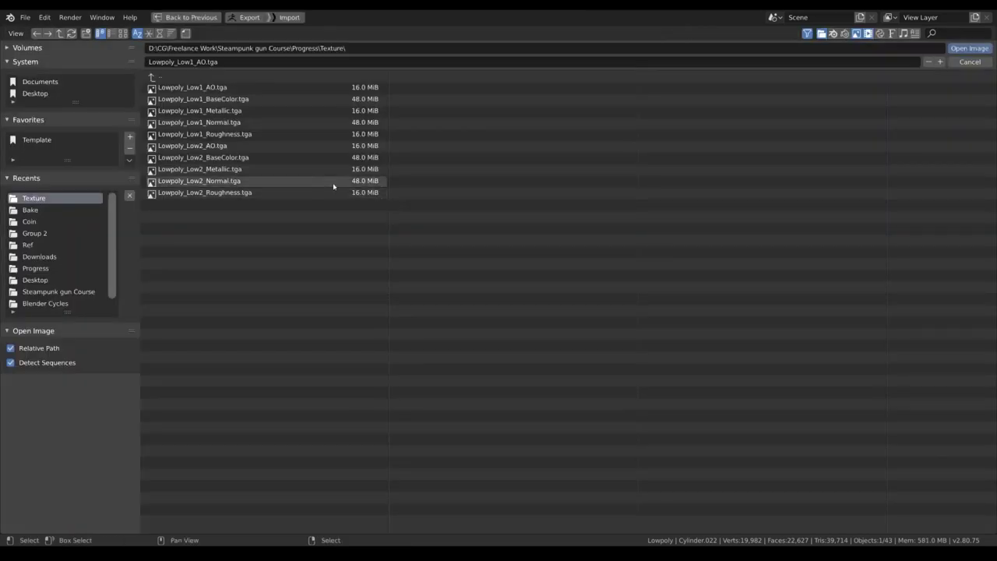
click(244, 134)
double_click(245, 134)
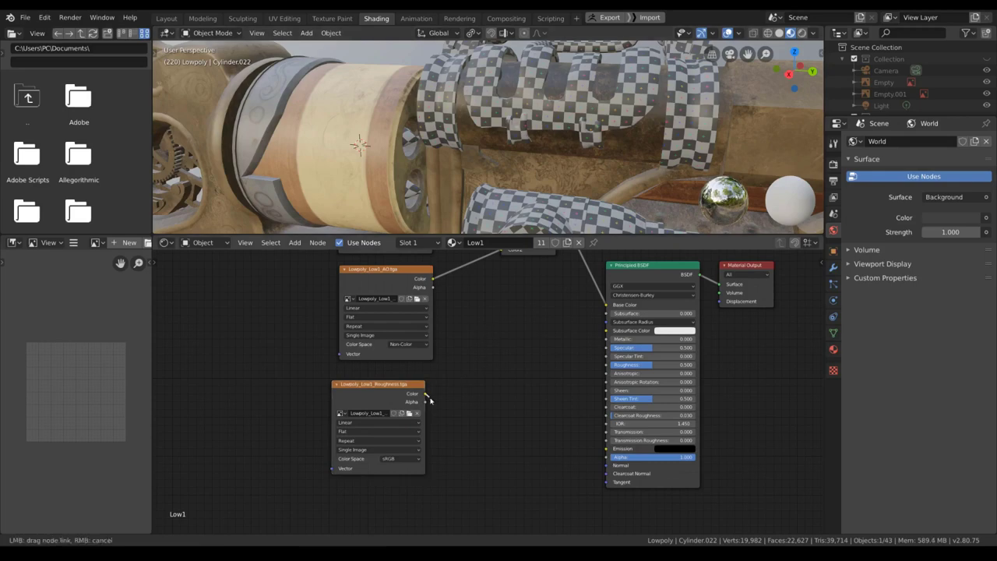
- Connect the roughness texture's color to the Principled BSDF's Roughness input and set its color space to Non-Color
drag(603, 369, 605, 364)
click(414, 459)
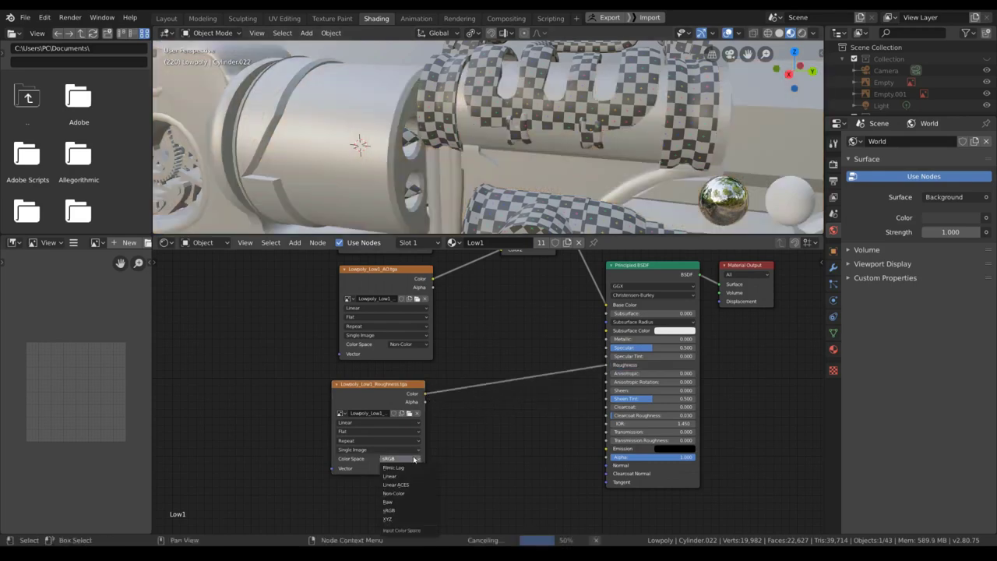
click(388, 463)
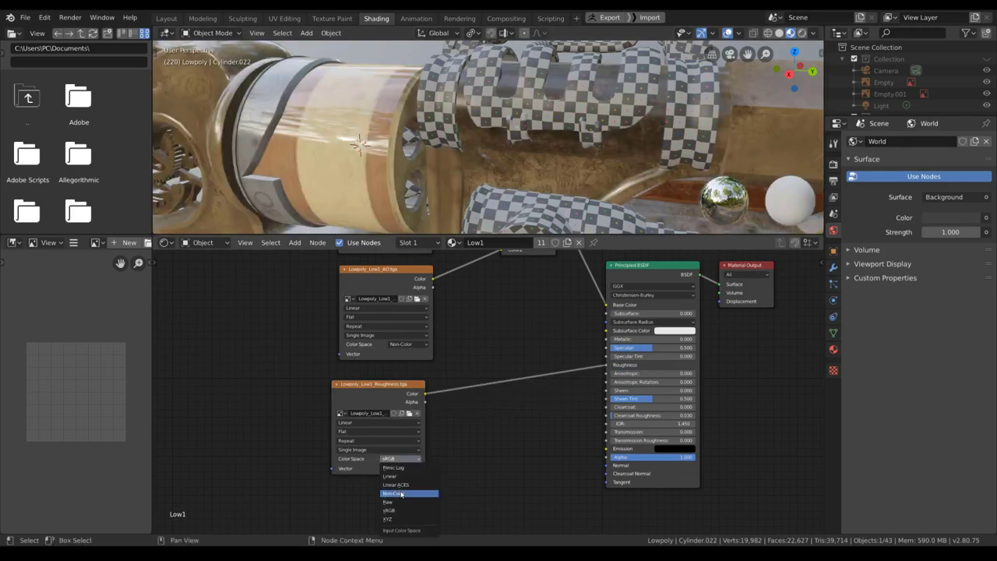
click(397, 493)
- Move the roughness texture node down, place a duplicate above it, and load Lowpoly_Low1_Metallic.tga into that duplicate
drag(381, 384, 396, 473)
key(shift+d)
click(392, 374)
scroll(402, 456, up, 4)
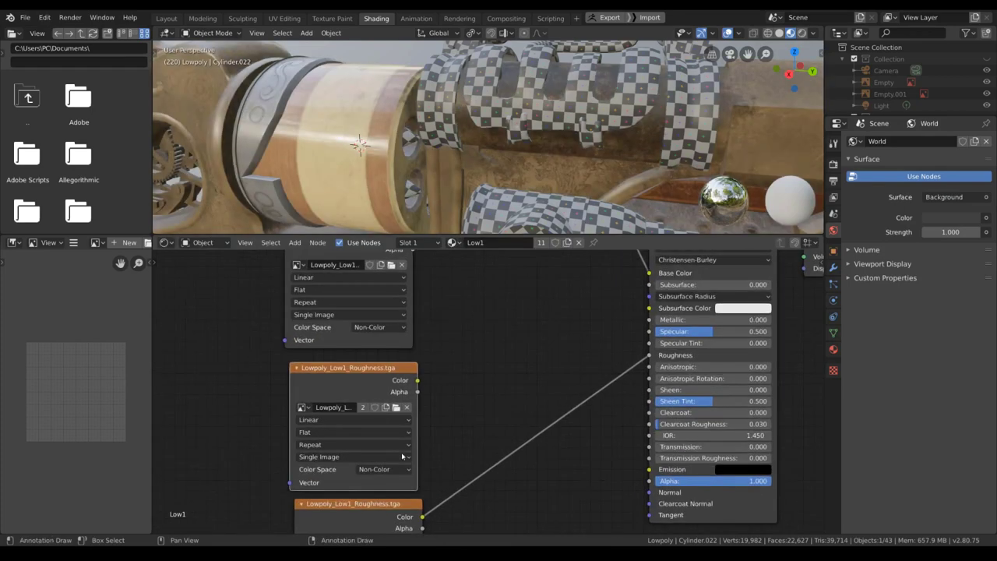
scroll(413, 460, up, 2)
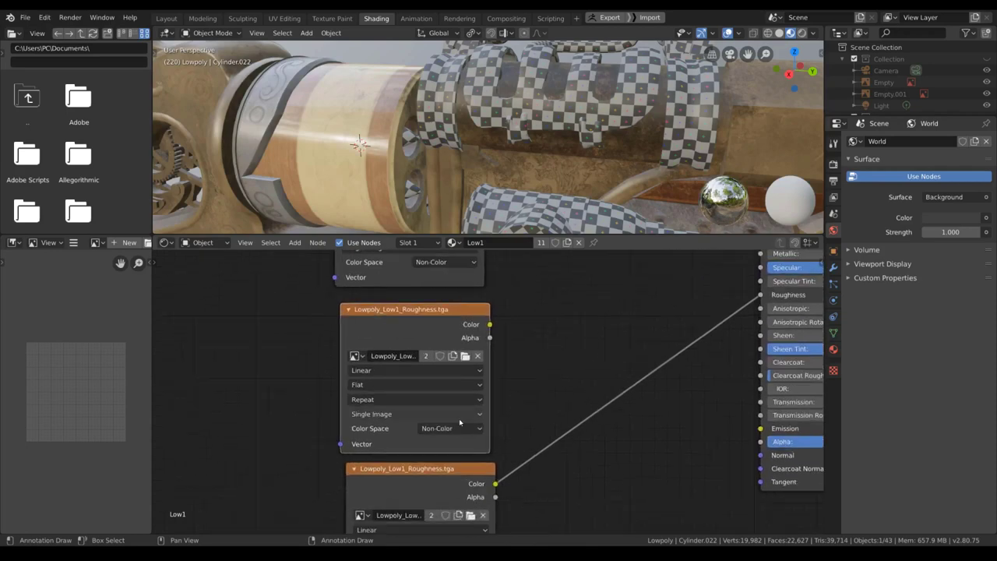
middle_drag(436, 171, 436, 140)
scroll(446, 436, up, 2)
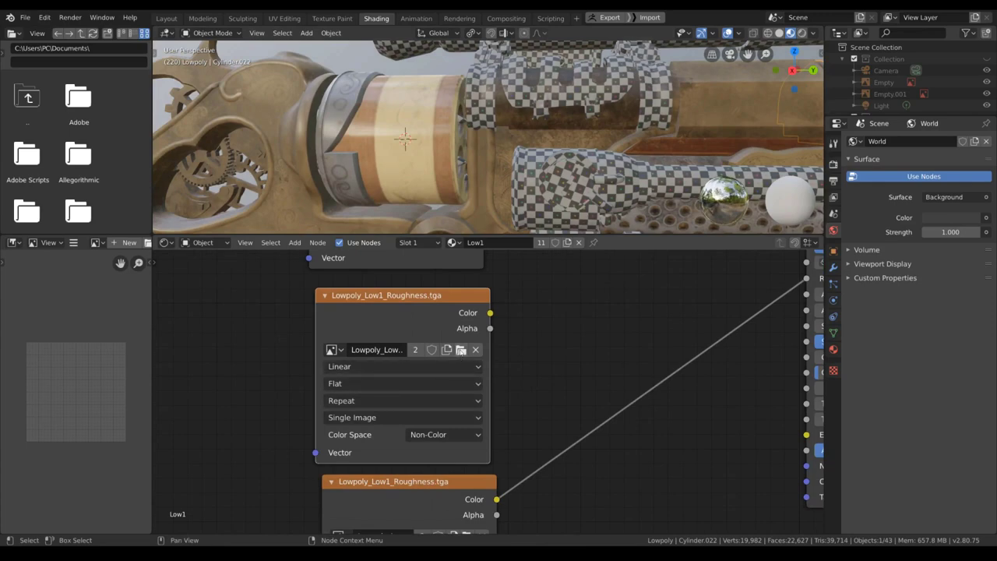
click(460, 350)
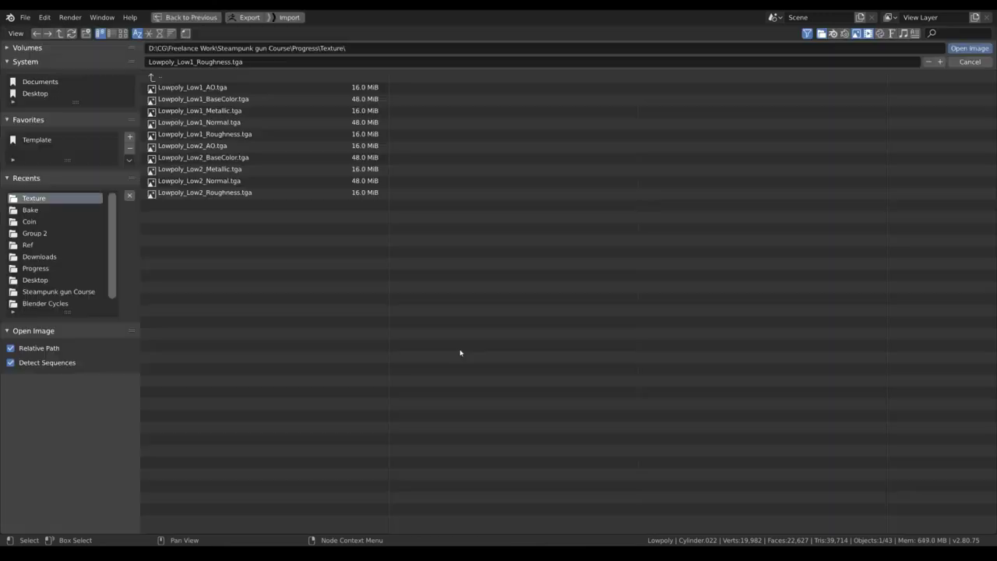
double_click(227, 118)
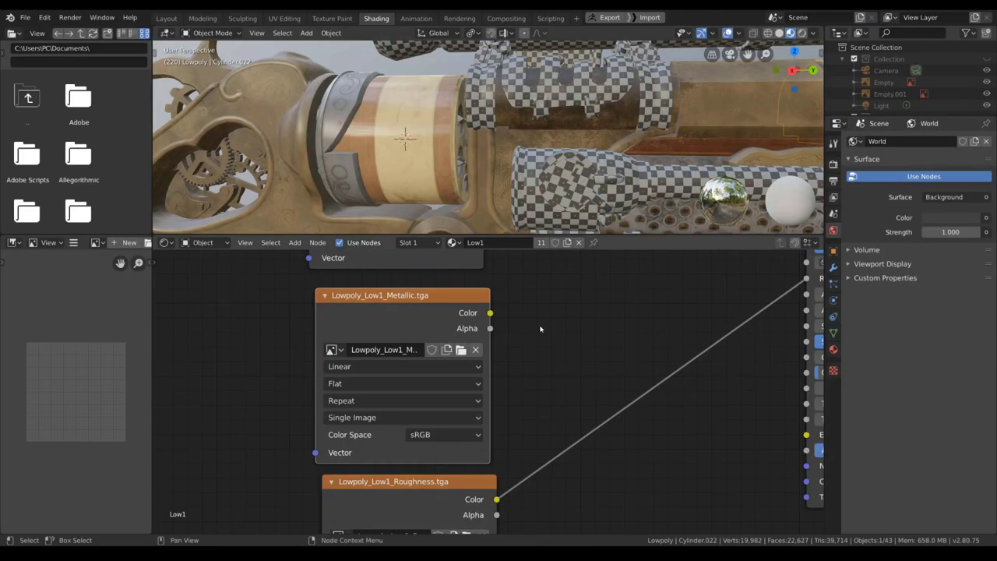
- Set the metallic texture's color space to Non-Color and connect its color to the Principled BSDF's Metallic input
scroll(458, 407, down, 2)
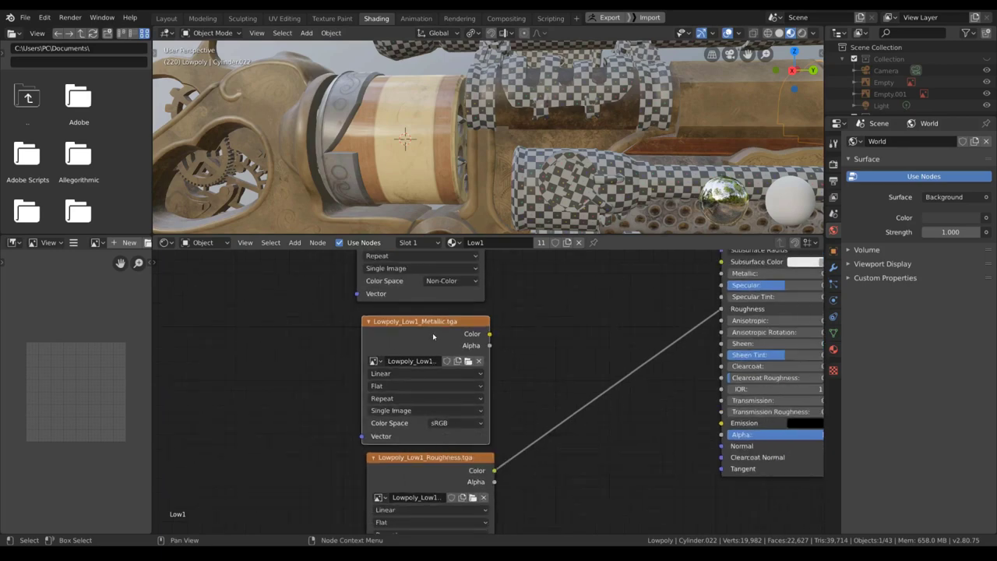
click(465, 423)
click(461, 471)
middle_drag(489, 356, 460, 380)
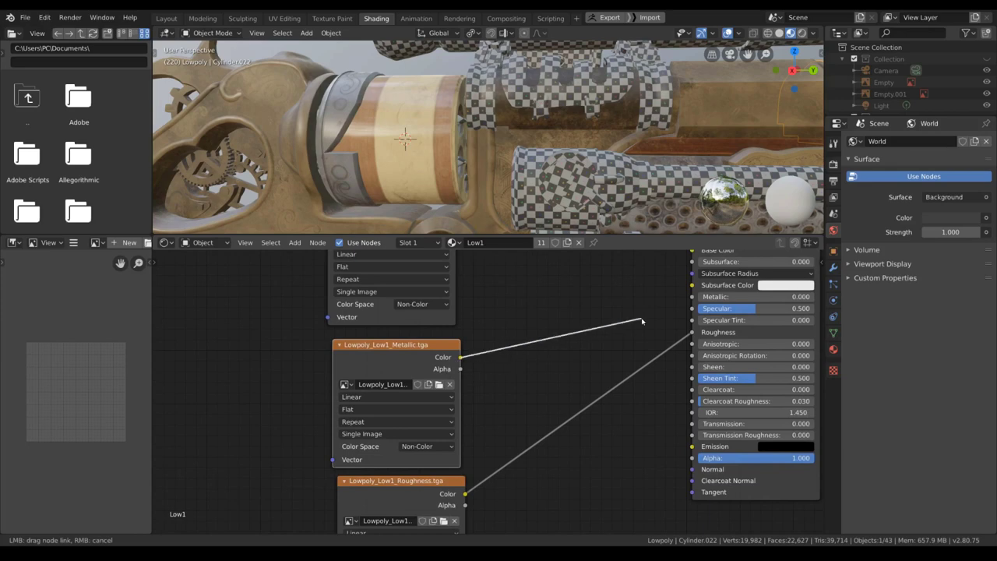
drag(691, 300, 691, 296)
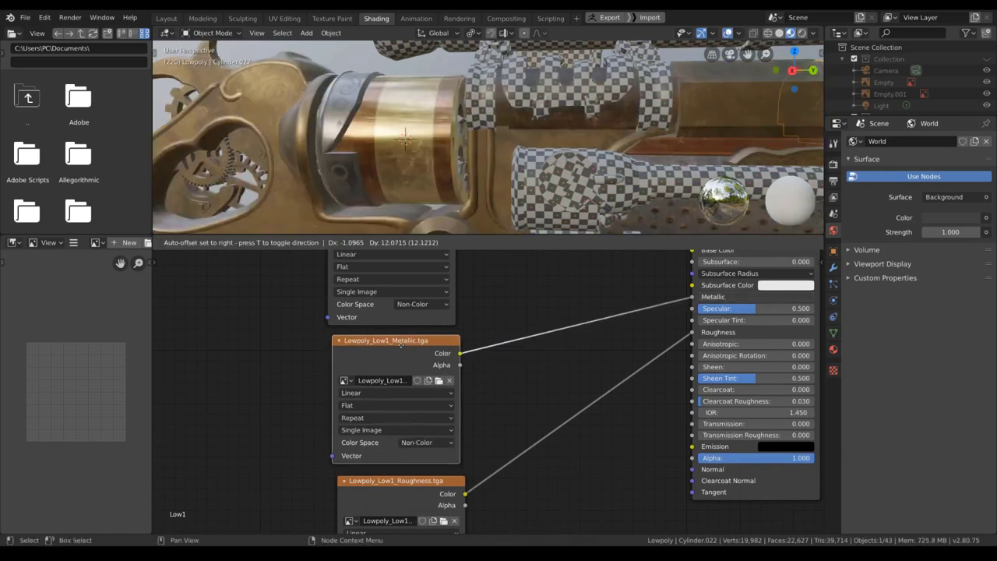
- Arrange the base color, AO, metallic and roughness texture nodes in one tidy vertical column
scroll(437, 419, down, 2)
drag(443, 466, 435, 456)
middle_drag(404, 257, 398, 402)
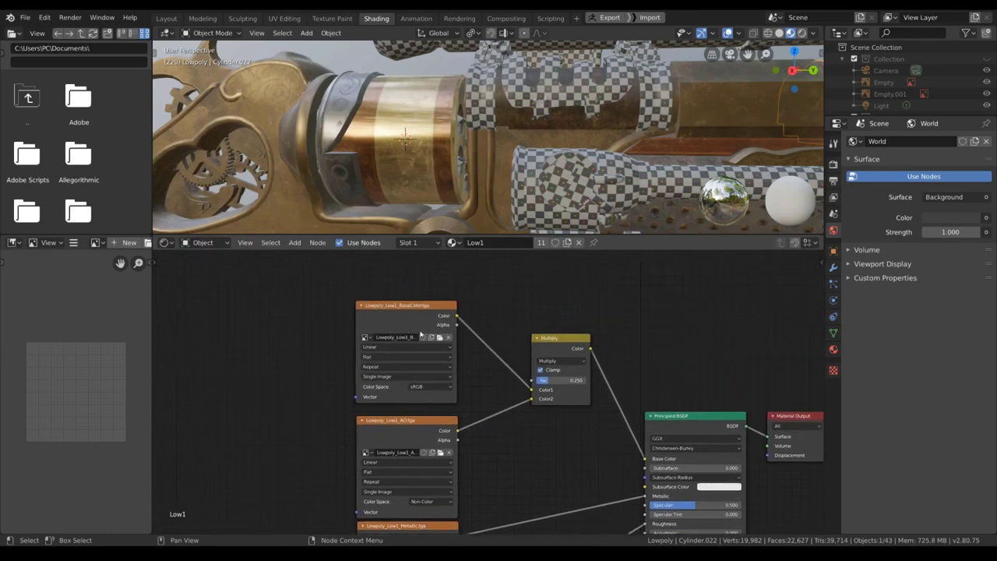
scroll(493, 478, down, 3)
middle_drag(496, 484, 530, 343)
drag(551, 318, 472, 459)
key(g)
click(510, 397)
shift+scroll(472, 324, down, 3)
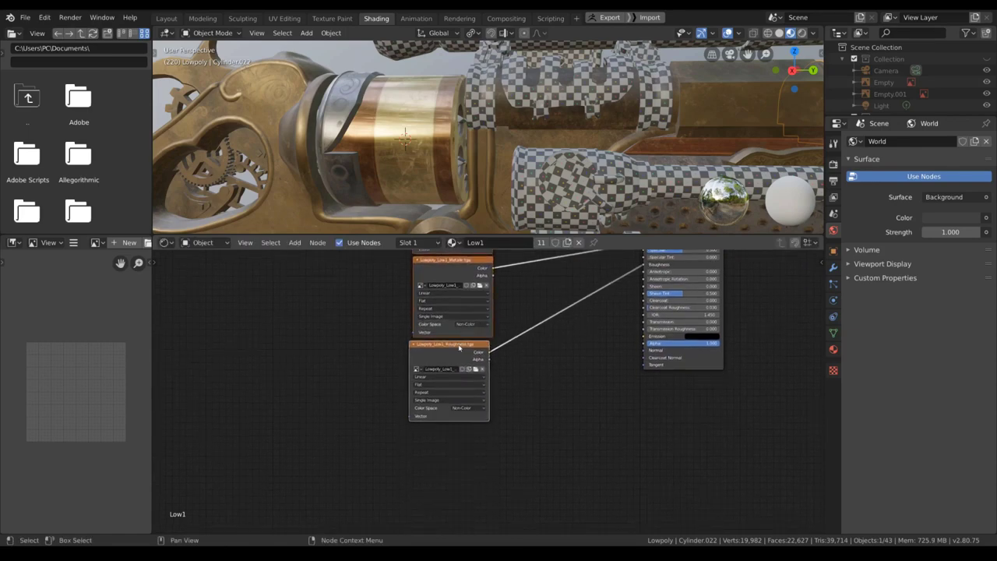
drag(459, 348, 464, 351)
- Duplicate the roughness texture node below itself and load Lowpoly_Low1_Normal.tga into the copy
key(shift+d)
click(465, 439)
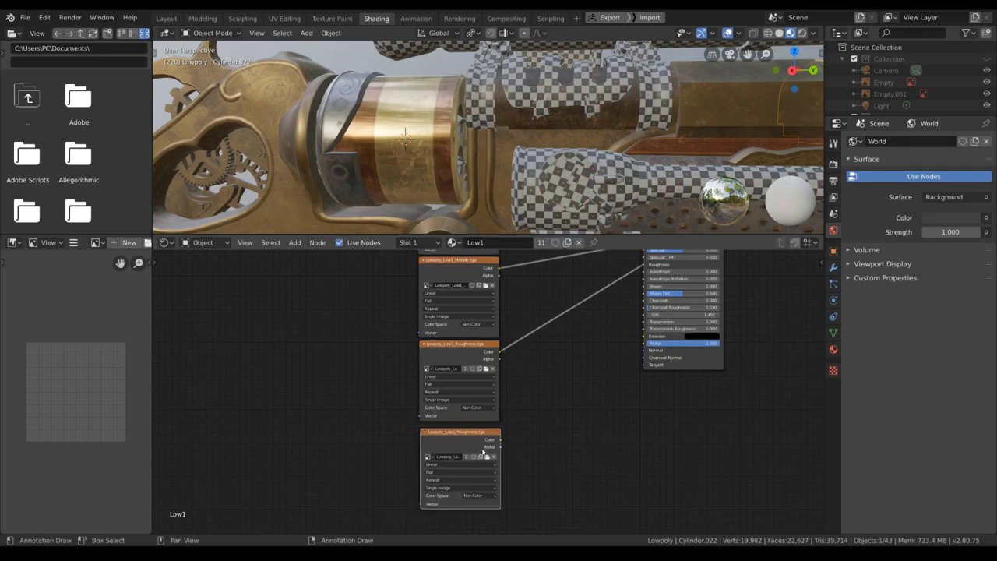
click(485, 455)
double_click(301, 124)
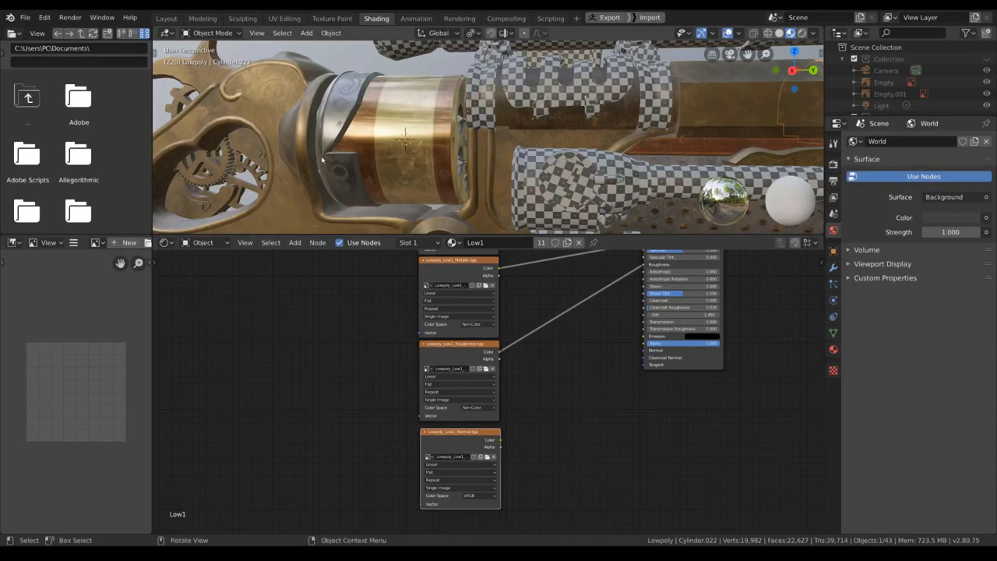
- Add a Normal Map node between the Low1 normal texture and the Principled BSDF
middle_drag(548, 389, 525, 352)
key(shift+a)
text(n)
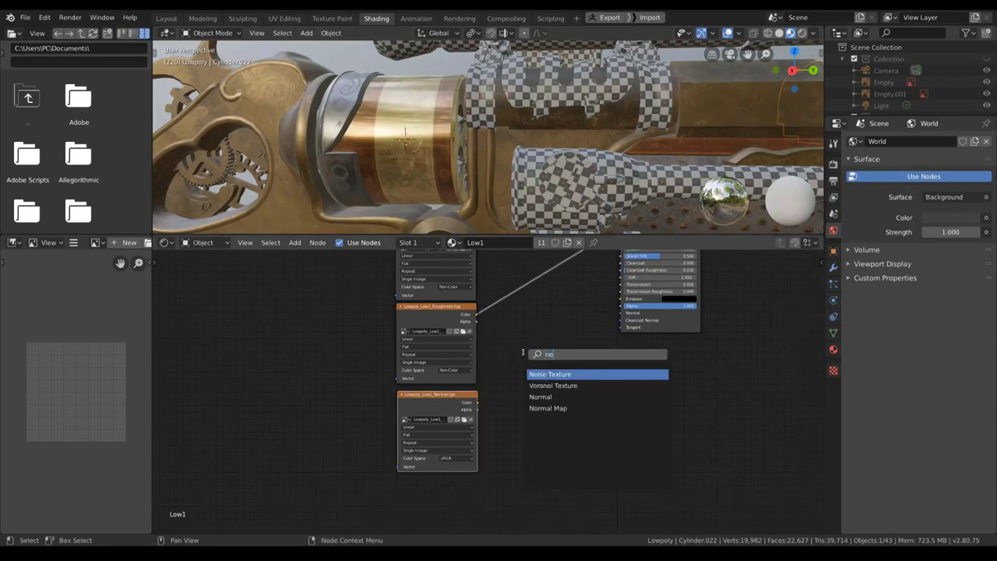
text(o)
key(Down)
key(Down)
key(Down)
key(Return)
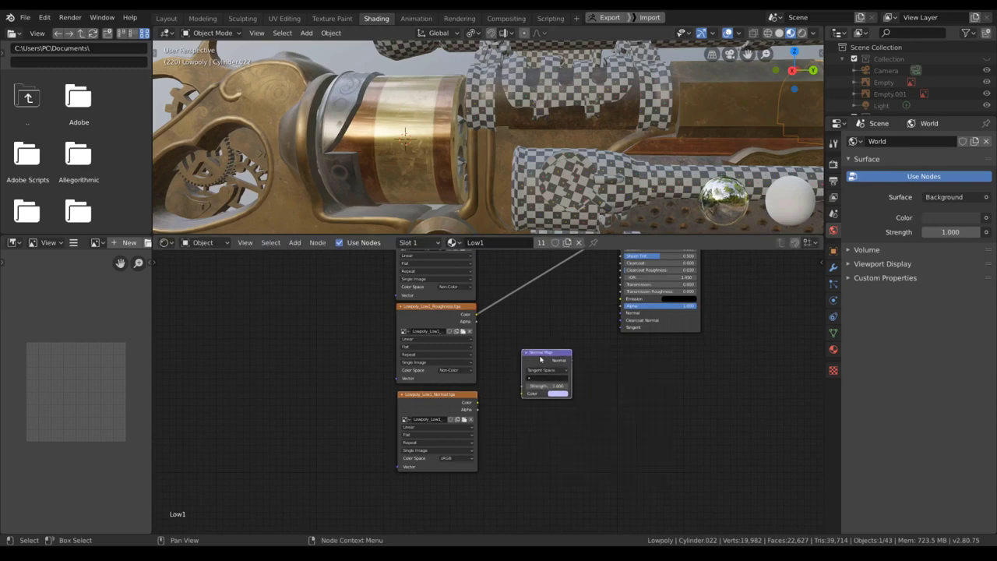
- Wire the normal texture's color through the Normal Map node into the Principled BSDF's Normal input, with the texture's color space set to Non-Color
drag(618, 317, 621, 312)
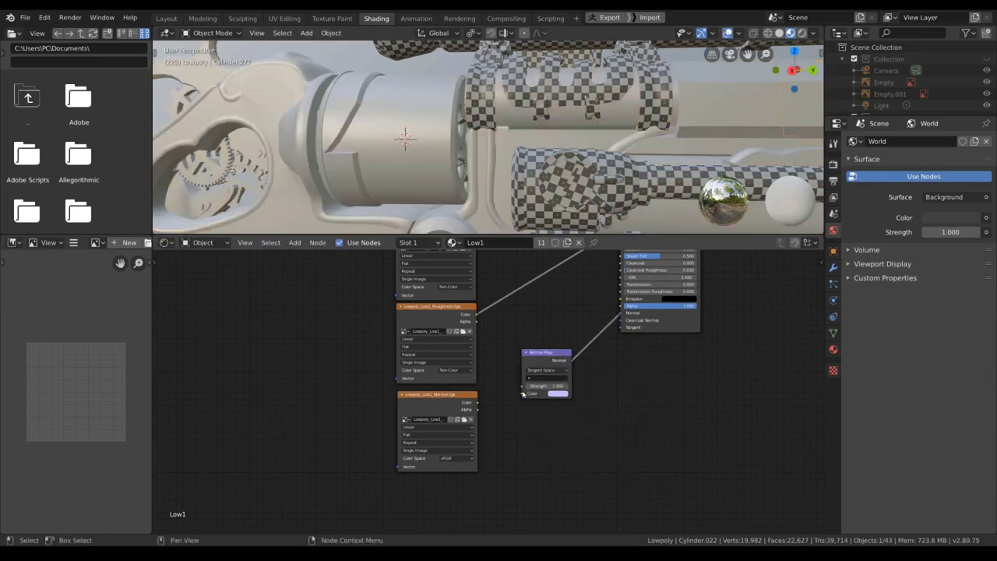
drag(521, 393, 477, 402)
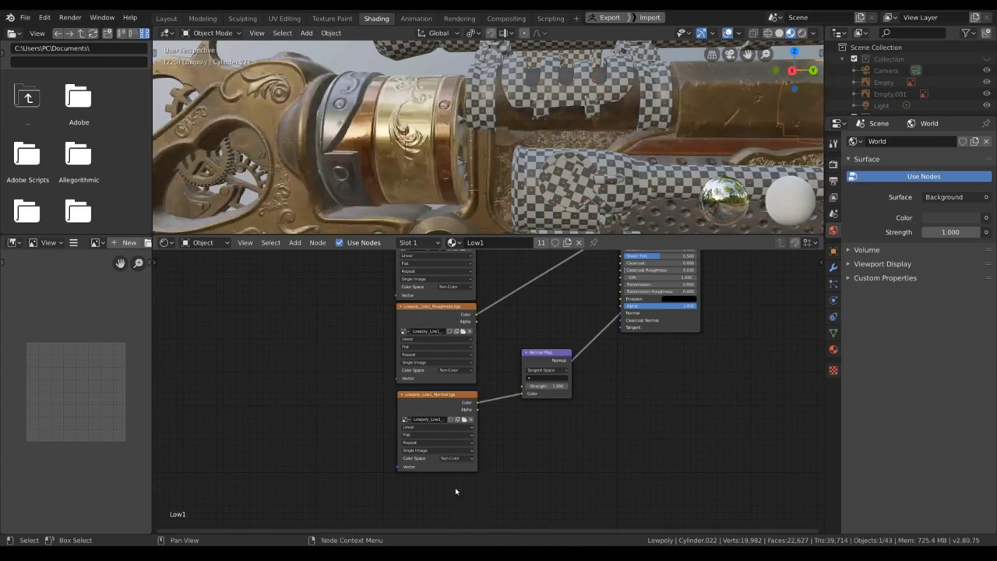
click(456, 489)
- Inspect the Low1 material's surface detail on the gun from close up and from several angles
shift+middle_drag(355, 150, 376, 110)
scroll(390, 117, up, 4)
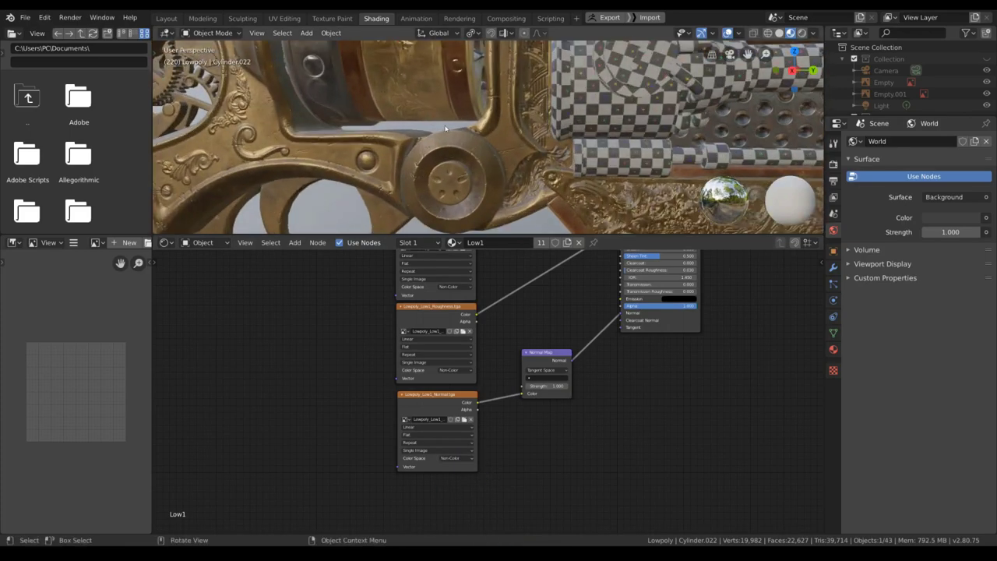
middle_drag(425, 133, 646, 171)
scroll(584, 173, down, 4)
scroll(402, 130, up, 2)
scroll(421, 138, down, 2)
middle_drag(323, 115, 504, 183)
middle_drag(454, 142, 436, 124)
scroll(485, 383, up, 3)
shift+middle_drag(545, 171, 438, 118)
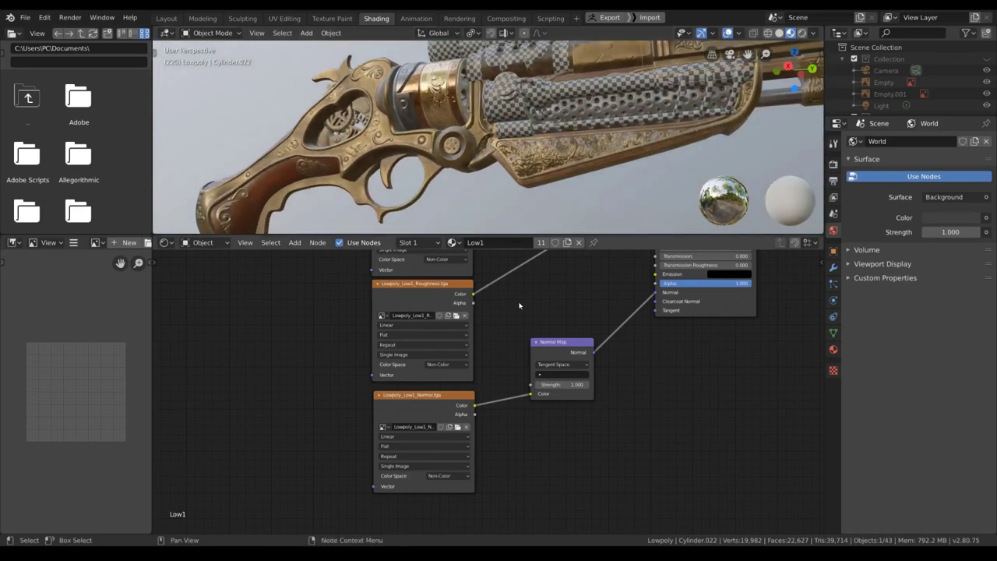
- Review the Low1 node tree from the base color texture down to the Normal Map node and the Principled BSDF
scroll(519, 306, down, 3)
middle_drag(520, 301, 485, 455)
middle_drag(551, 320, 541, 419)
scroll(412, 411, up, 1)
drag(397, 304, 405, 304)
scroll(470, 443, down, 1)
middle_drag(474, 452, 487, 384)
middle_drag(512, 468, 507, 402)
middle_drag(534, 443, 530, 407)
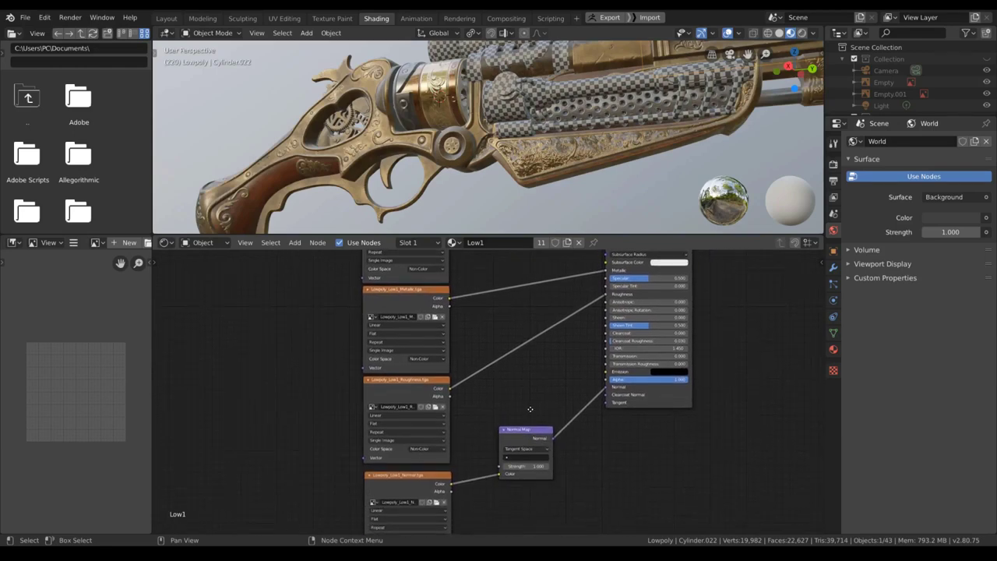
scroll(530, 407, up, 1)
middle_drag(645, 352, 515, 422)
scroll(484, 140, down, 2)
- Select the checkered round gauge on the gun's side to bring up its Low2 material nodes
middle_drag(471, 125, 467, 184)
scroll(494, 164, up, 5)
scroll(467, 184, down, 1)
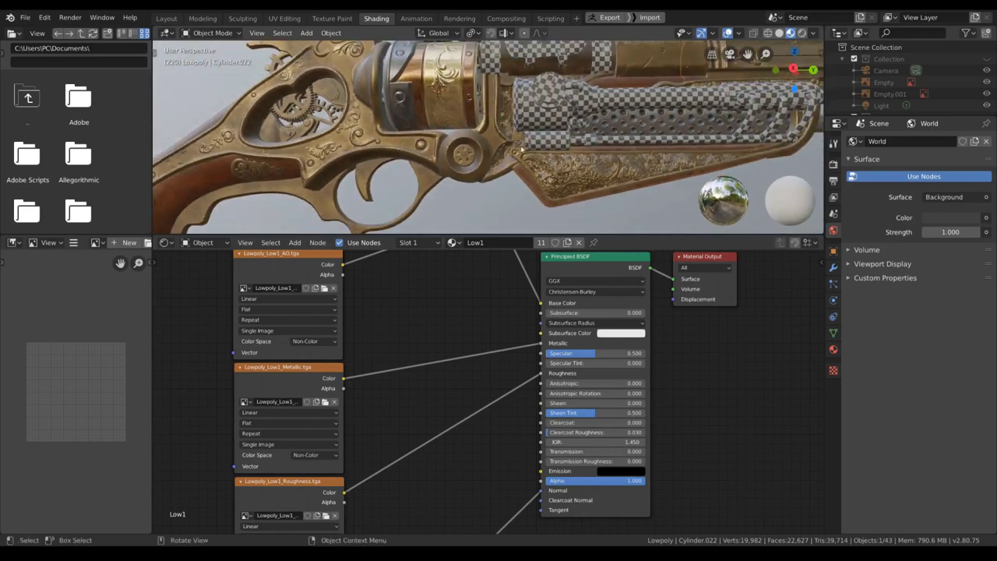
click(551, 94)
scroll(493, 290, down, 1)
scroll(494, 289, down, 1)
click(493, 289)
middle_drag(480, 298, 484, 315)
scroll(485, 316, up, 1)
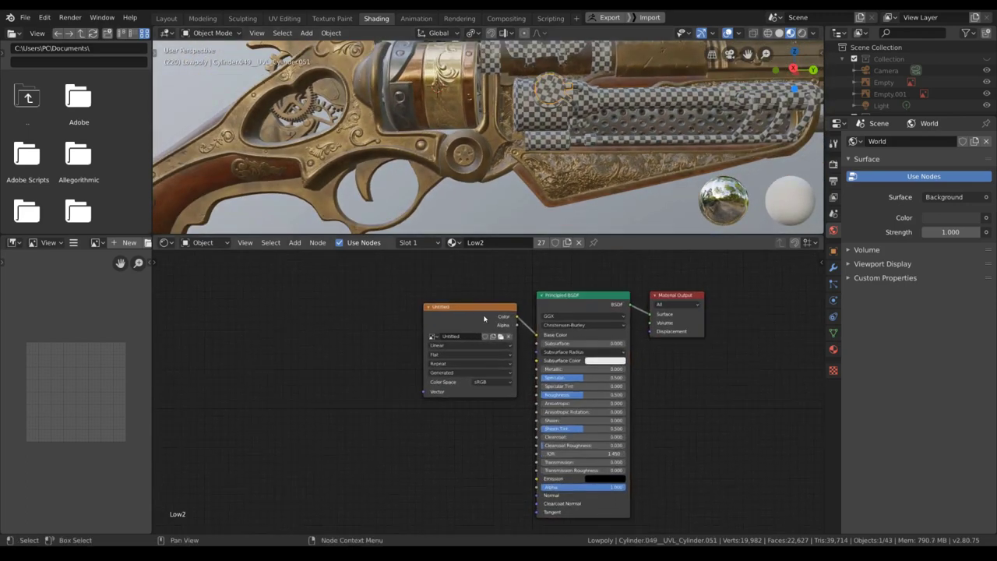
- Load Lowpoly_Low2_BaseColor.tga from the Texture folder into the Untitled texture node and move the node up, away from the Principled BSDF
drag(485, 316, 453, 291)
click(472, 310)
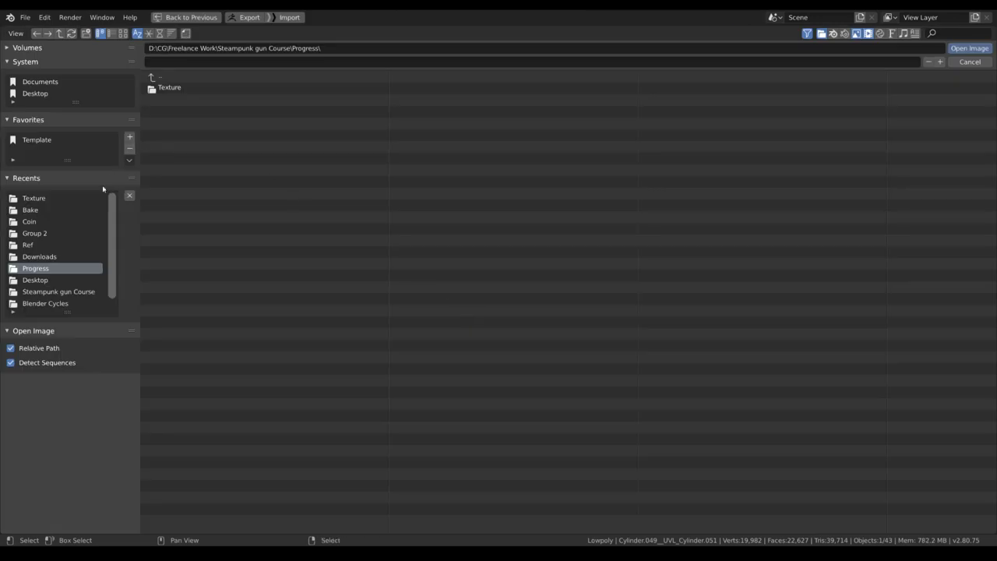
double_click(169, 87)
click(225, 147)
double_click(226, 158)
drag(442, 287, 367, 239)
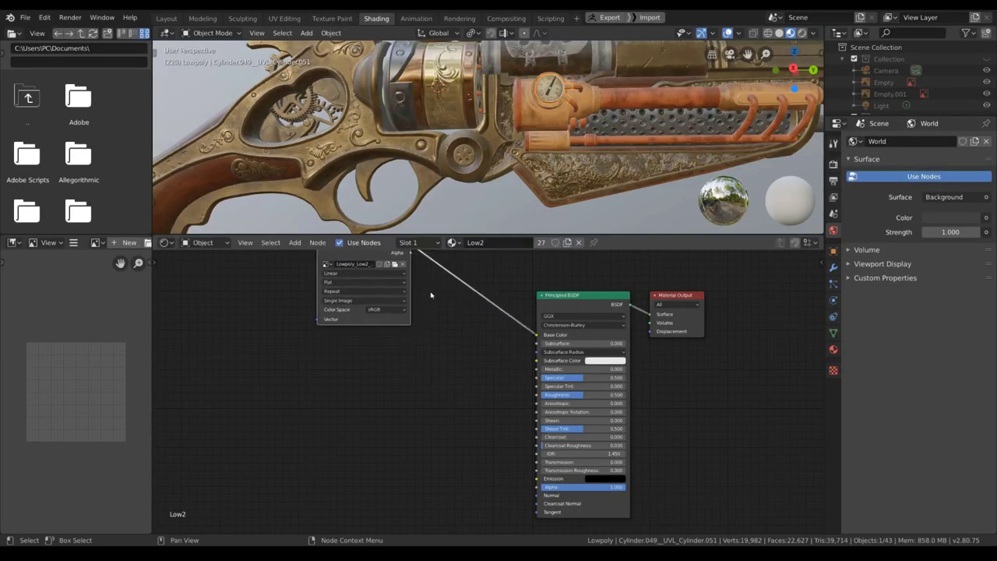
- Duplicate the base color texture node below itself, load Lowpoly_Low2_AO.tga into the copy and set its color space to Non-Color
key(shift+d)
click(416, 378)
click(396, 365)
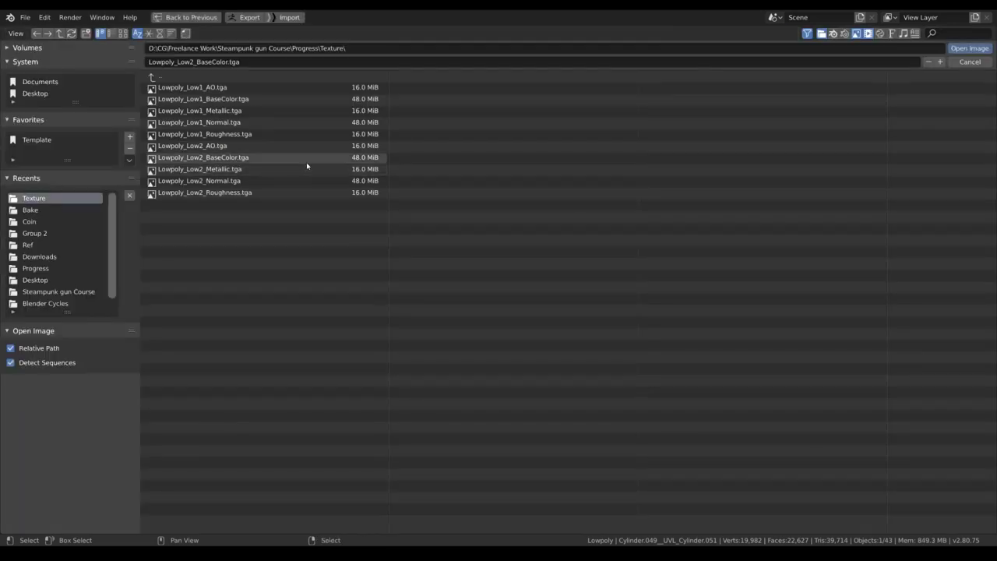
double_click(285, 147)
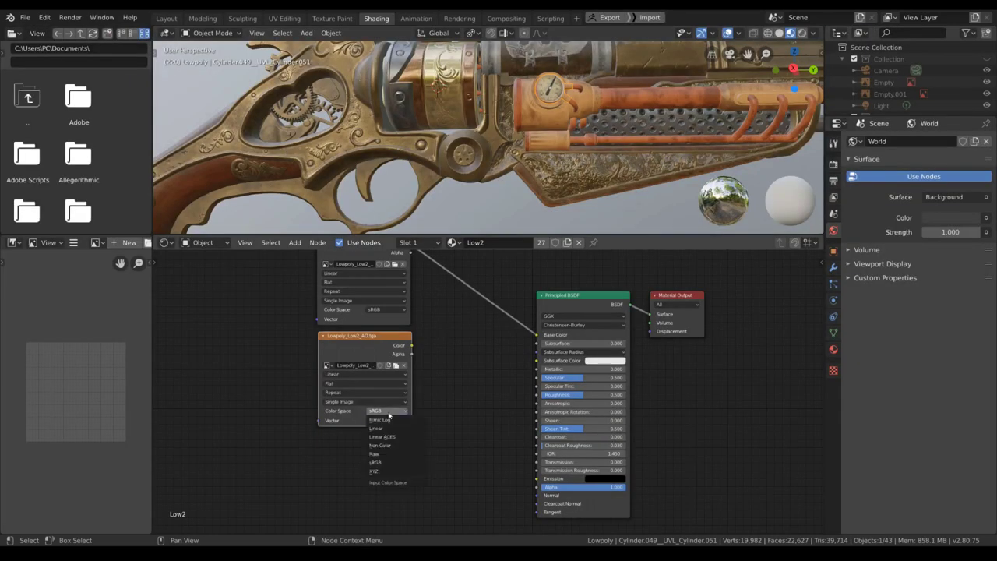
- Insert a Mix node on the base color link and connect the AO texture's color to its Color2 input
key(shift+a)
click(450, 331)
text(mix)
key(Return)
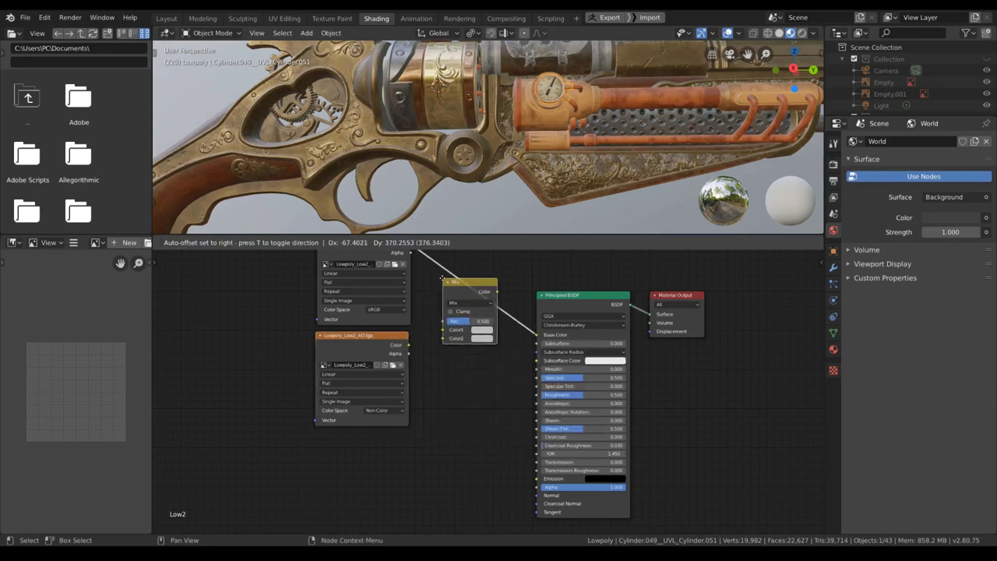
click(469, 310)
drag(419, 348, 442, 338)
- Set the Mix node's blend type to Multiply with Clamp enabled and a factor of 0.250
click(470, 302)
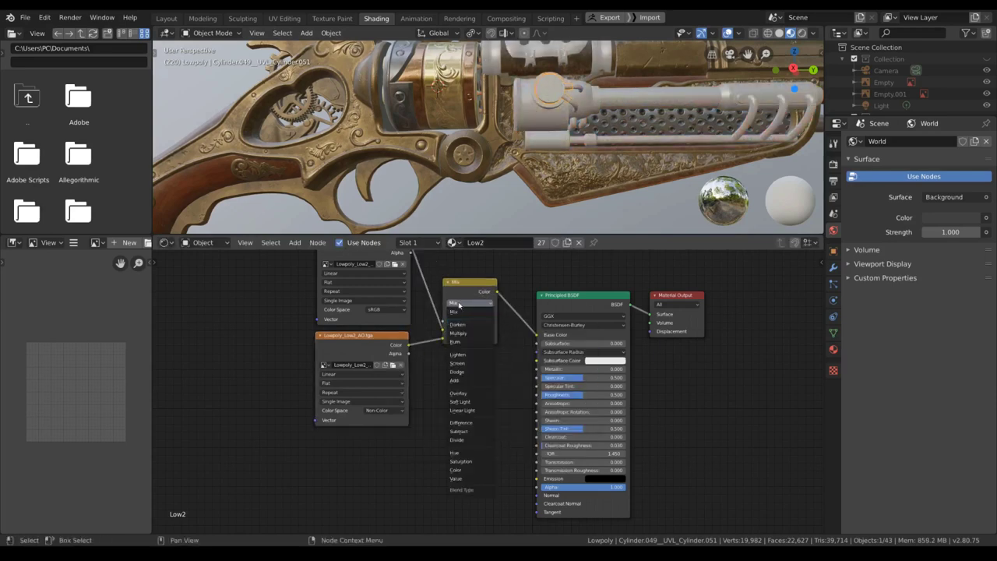
click(457, 318)
click(454, 312)
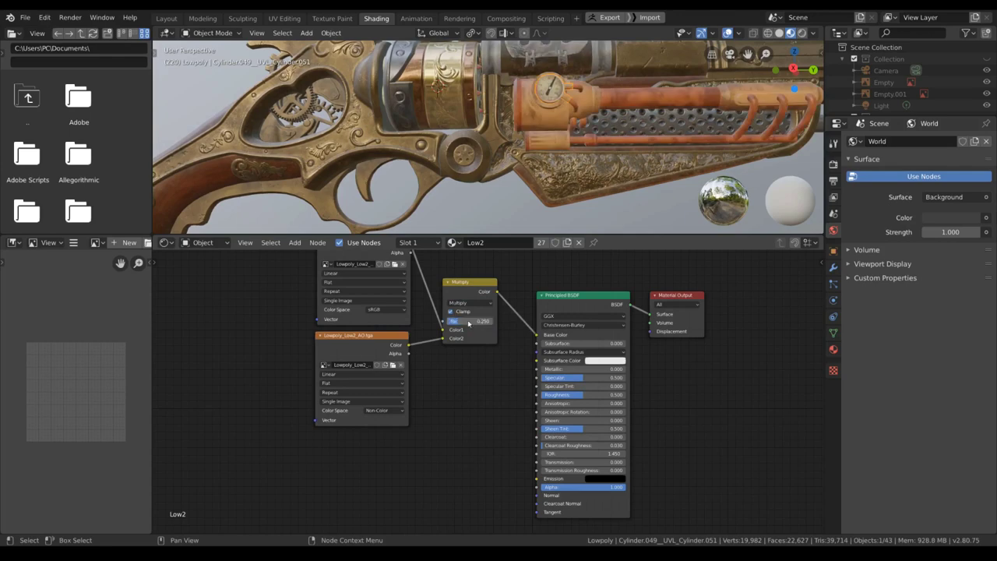
- Duplicate the AO texture node below itself and load Lowpoly_Low2_Metallic.tga into the copy
click(361, 336)
middle_drag(372, 344, 378, 298)
key(shift+d)
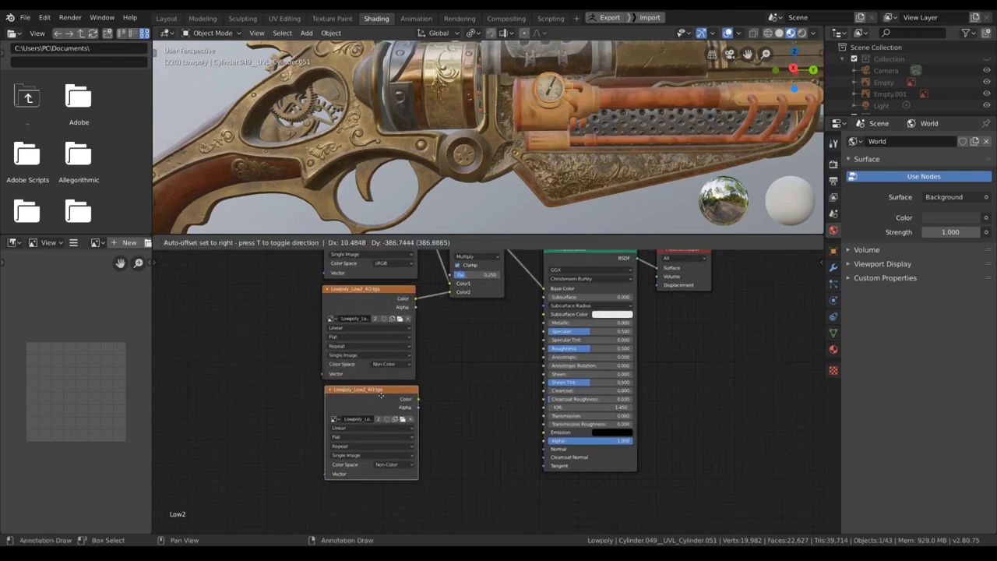
click(391, 423)
click(394, 427)
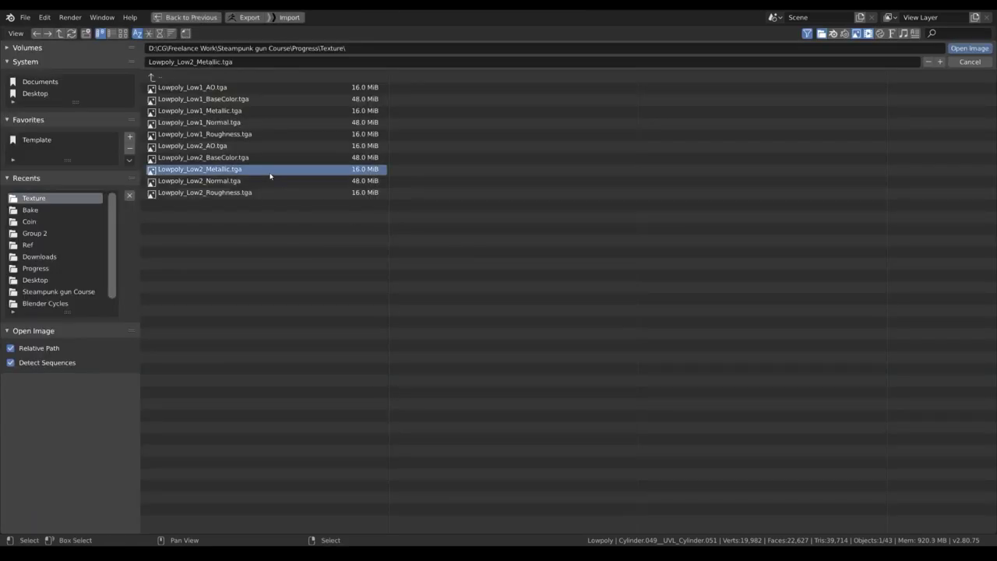
double_click(270, 173)
- Connect the metallic texture's color to the Principled BSDF's Metallic input and set its color space to Non-Color
drag(413, 411, 515, 369)
drag(545, 322, 395, 388)
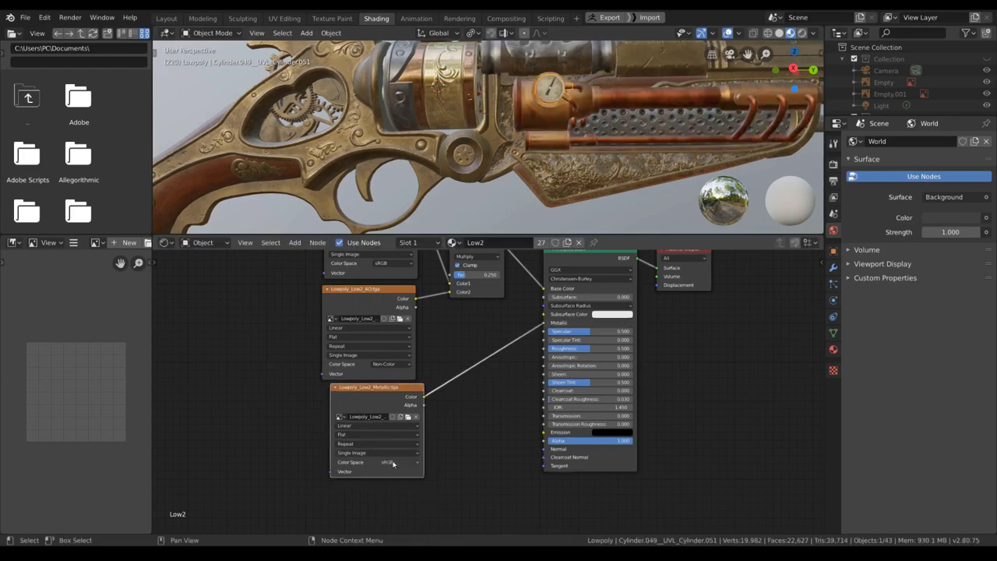
click(397, 463)
click(393, 496)
- Duplicate the metallic texture node below itself and load Lowpoly_Low2_Roughness.tga into the copy
middle_drag(395, 403, 430, 346)
drag(431, 346, 419, 345)
key(shift+d)
click(432, 463)
click(431, 465)
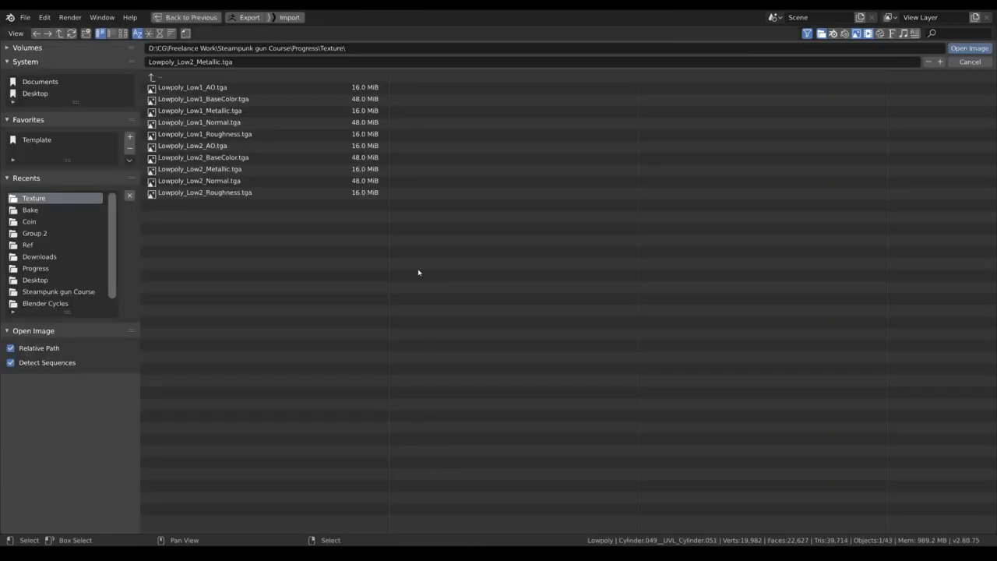
double_click(307, 194)
- Connect the roughness texture's color to the Principled BSDF's Roughness input and set its color space to Non-Color
drag(447, 446, 581, 290)
click(424, 511)
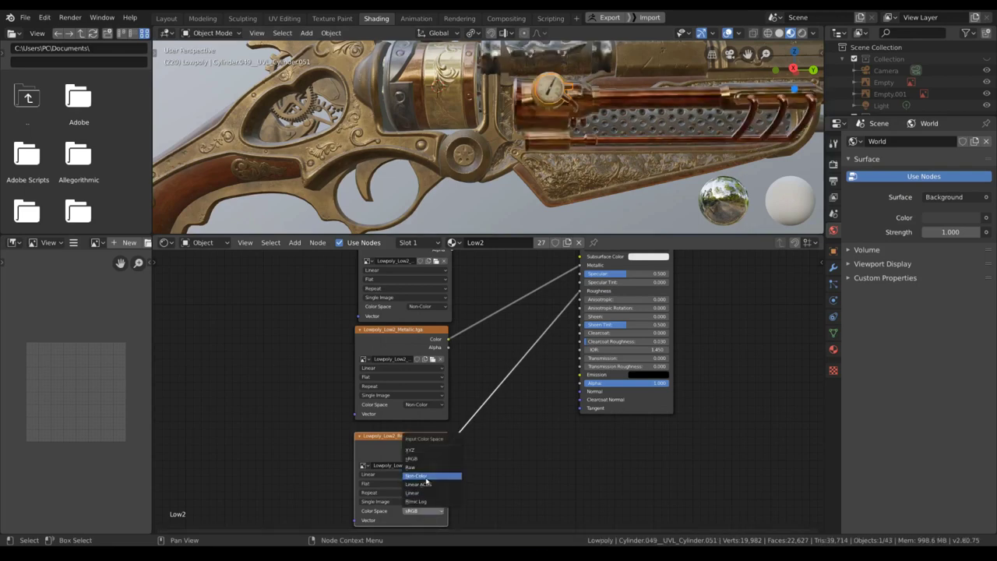
click(431, 475)
- Duplicate the roughness texture node below itself and load Lowpoly_Low2_Normal.tga into the copy
key(shift+d)
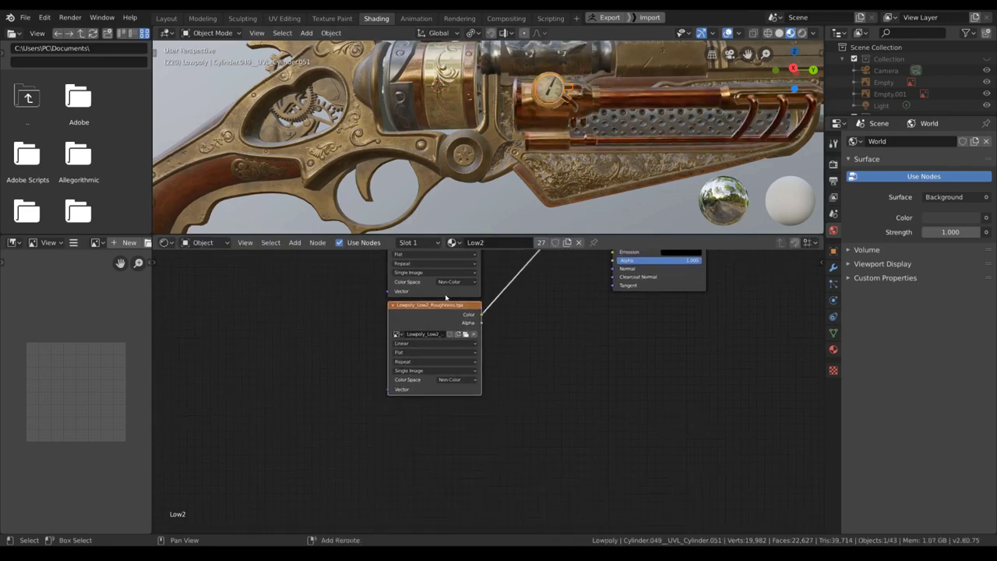
click(439, 393)
click(460, 433)
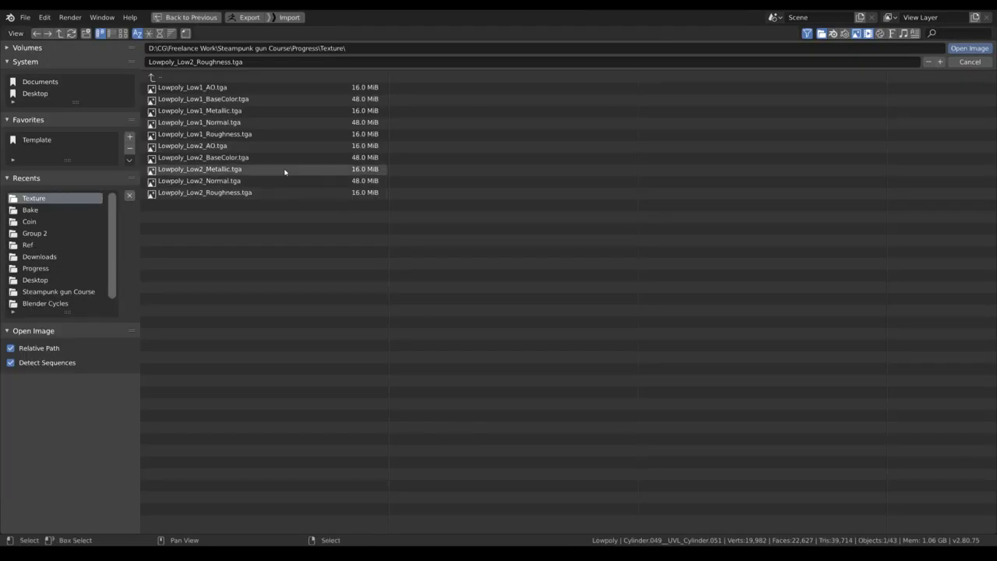
double_click(260, 180)
- Add a Normal Map node between the Low2 normal texture and the Principled BSDF
key(shift+a)
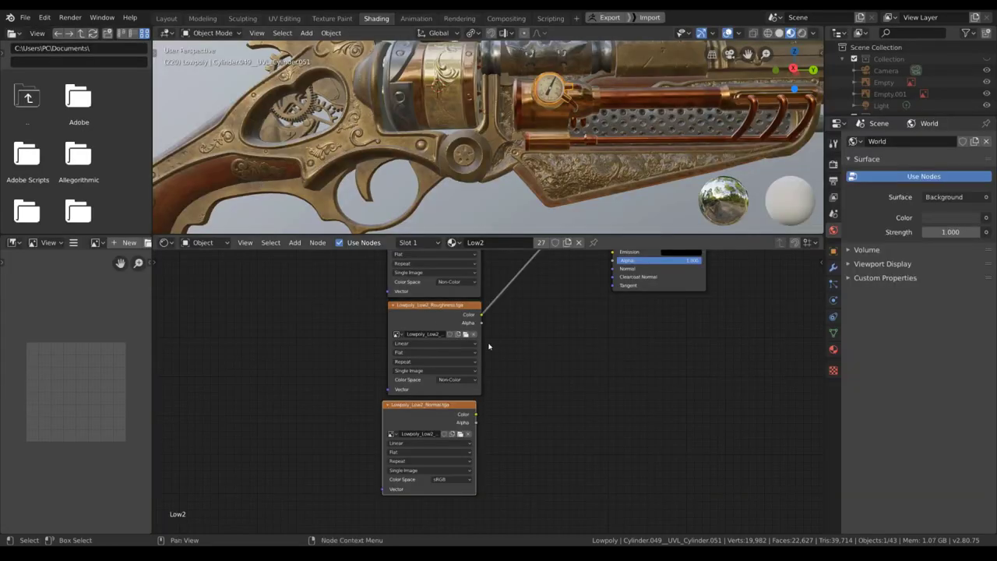
click(551, 353)
text(no)
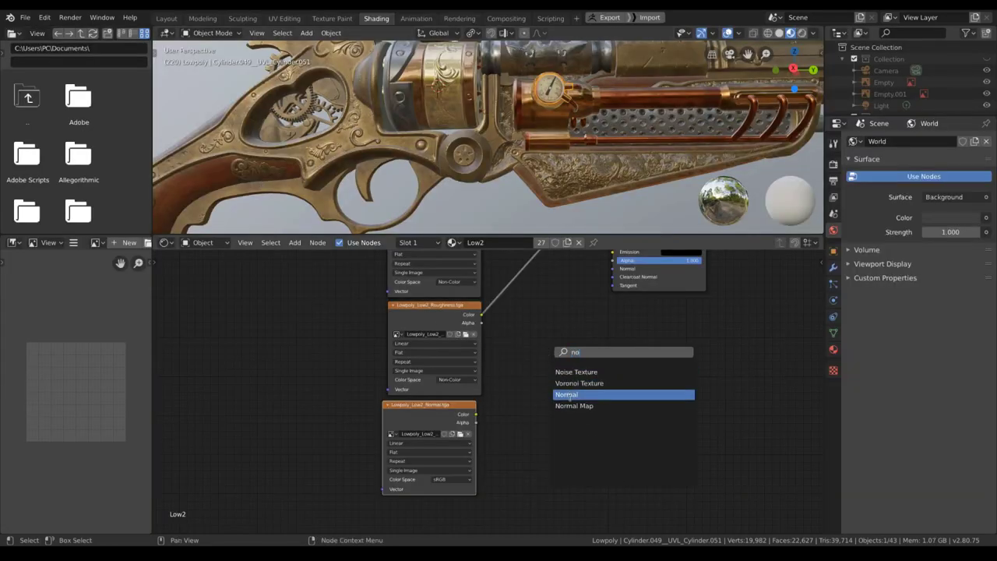
click(569, 406)
click(526, 363)
- Wire the Non-Color normal texture through the Normal Map node into the Principled BSDF's Normal input
drag(475, 414, 527, 414)
click(463, 479)
click(455, 455)
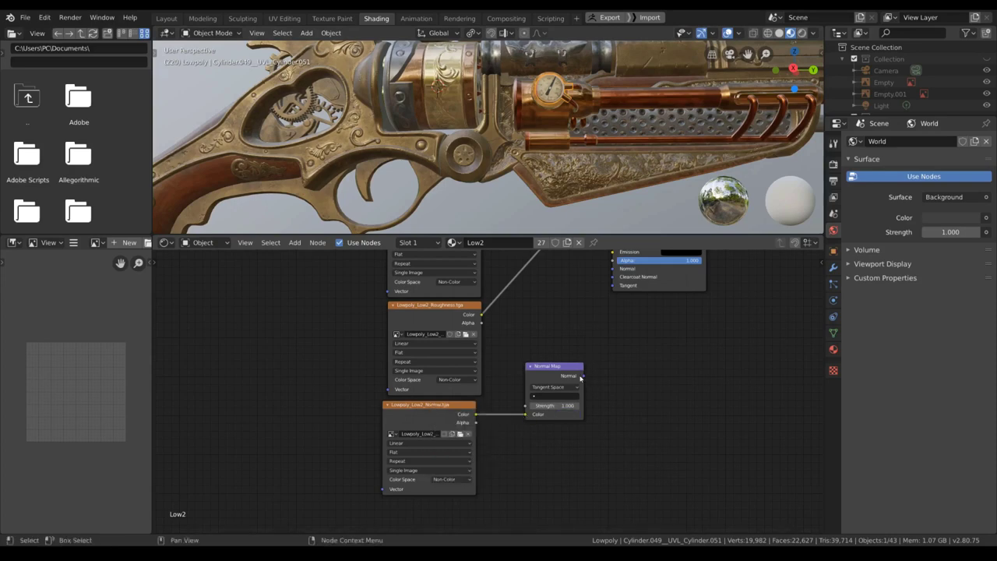
drag(580, 377, 546, 367)
- Review the Low2 node tree and inspect the textured gun's engravings, pipes and scope in the viewport
drag(457, 408, 460, 408)
middle_drag(521, 292, 479, 408)
scroll(490, 374, down, 2)
middle_drag(485, 340, 464, 403)
scroll(464, 402, up, 3)
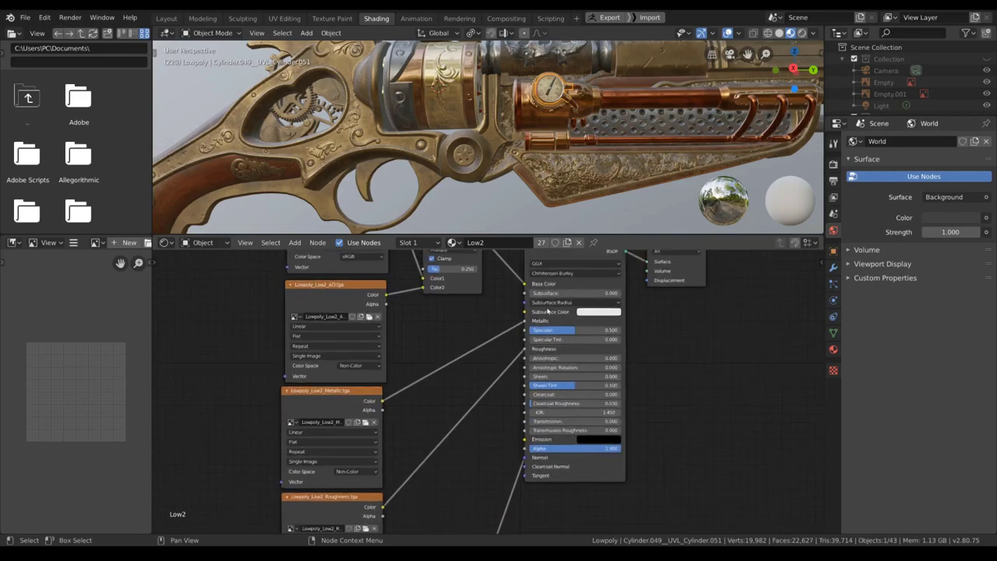
middle_drag(550, 155, 448, 187)
scroll(517, 131, up, 1)
scroll(467, 183, down, 2)
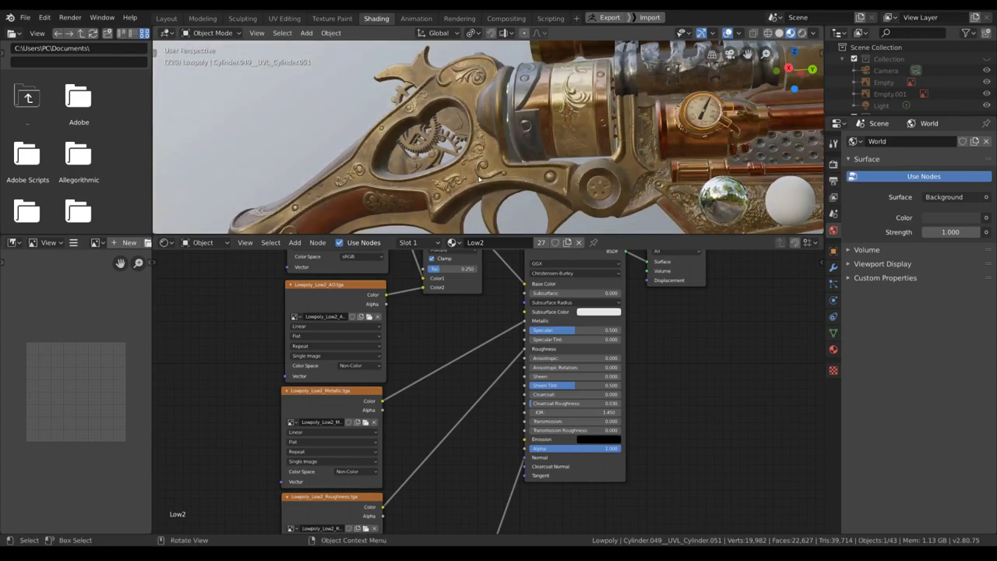
shift+middle_drag(528, 178, 413, 143)
scroll(405, 141, up, 4)
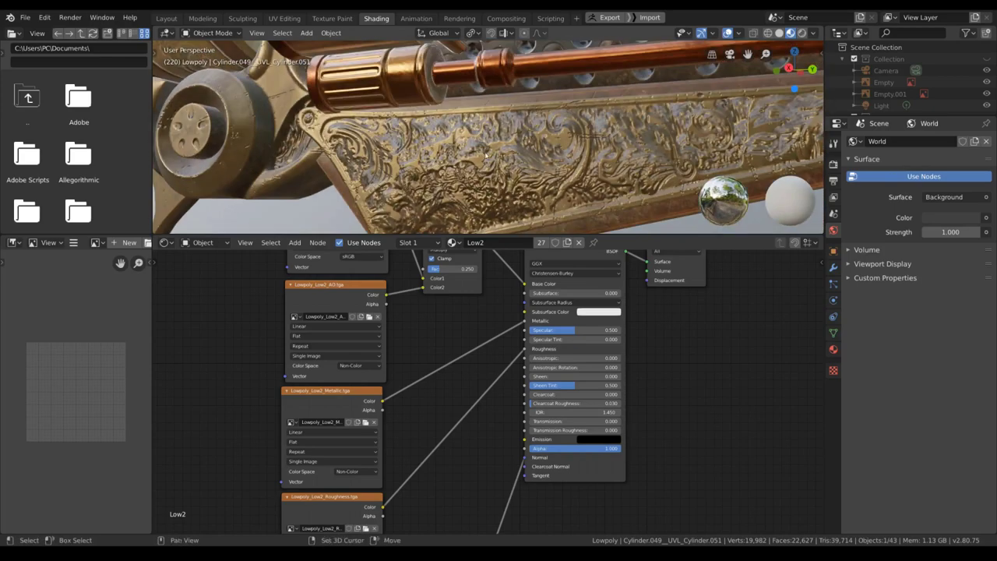
shift+middle_drag(488, 144, 486, 227)
shift+middle_drag(447, 59, 503, 168)
scroll(472, 150, down, 6)
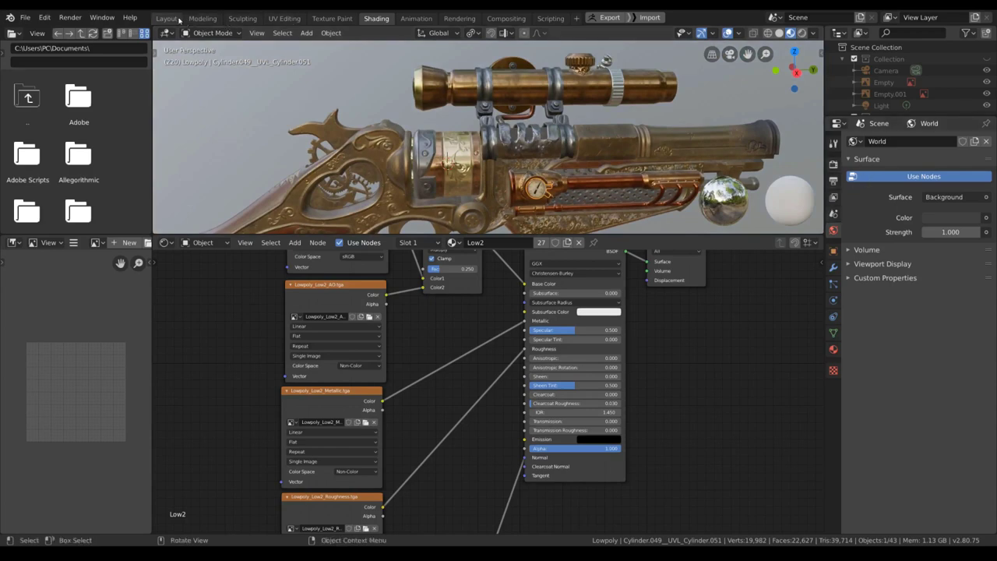
- Switch to the Layout workspace and save the file
click(167, 18)
scroll(482, 193, down, 5)
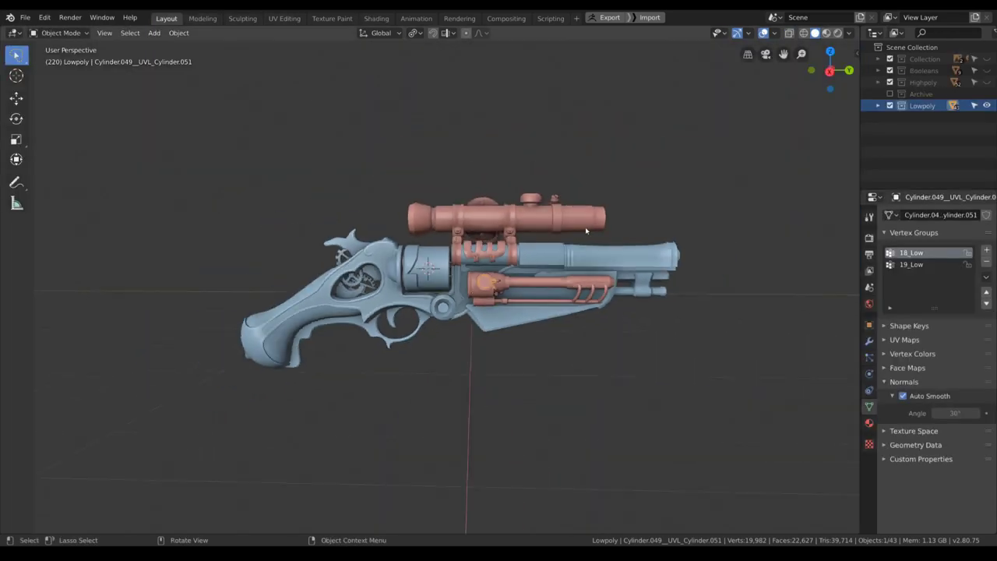
scroll(662, 268, up, 4)
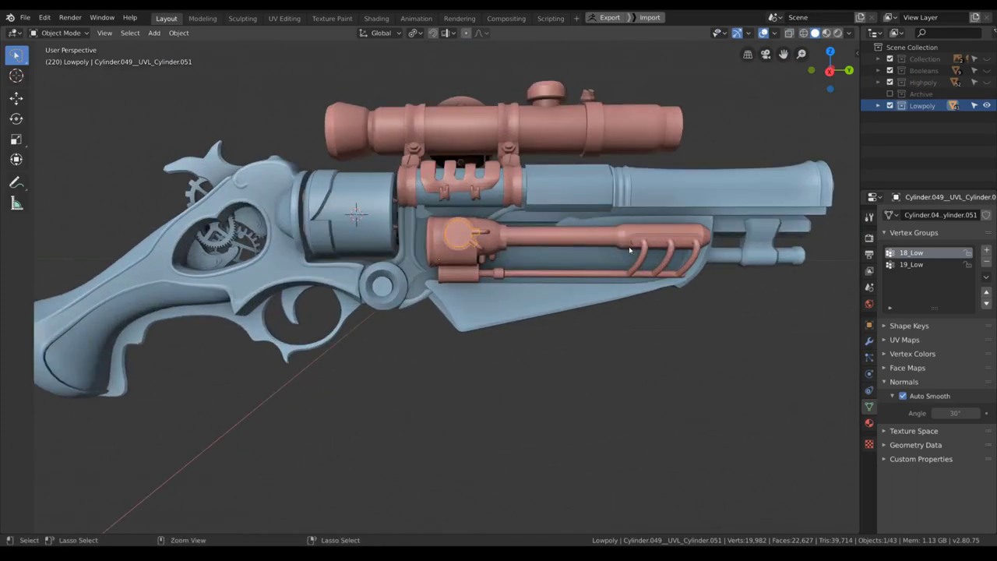
key(ctrl+s)
- Show the output properties, and return to the Shading workspace to view the whole textured gun
click(869, 257)
scroll(662, 204, down, 2)
mouse_move(624, 204)
middle_down()
mouse_move(645, 232)
mouse_move(638, 194)
middle_up()
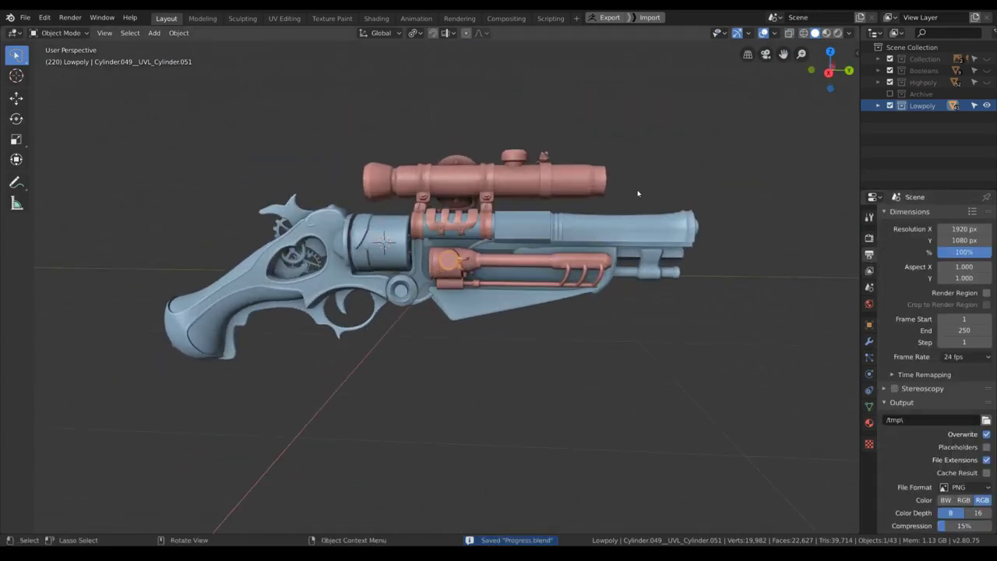
click(376, 18)
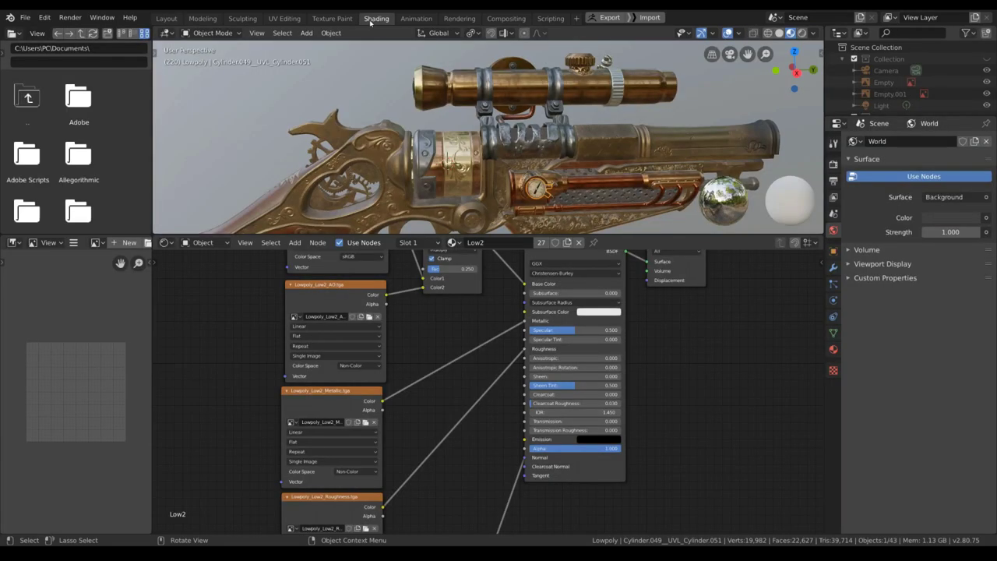
scroll(698, 81, down, 2)
scroll(698, 81, up, 3)
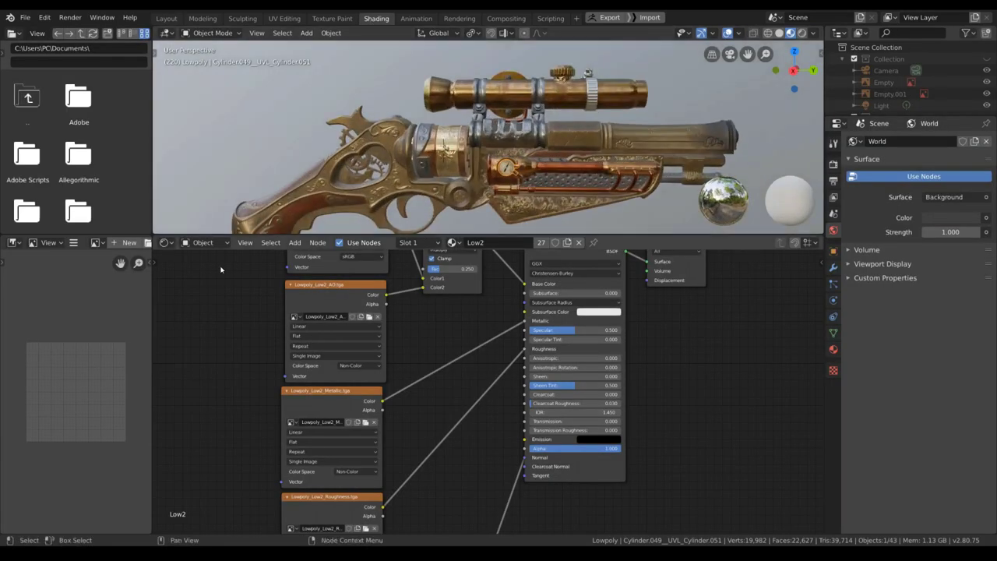
- Switch the shader editor to the World nodes and light the viewport with the scene world
click(203, 242)
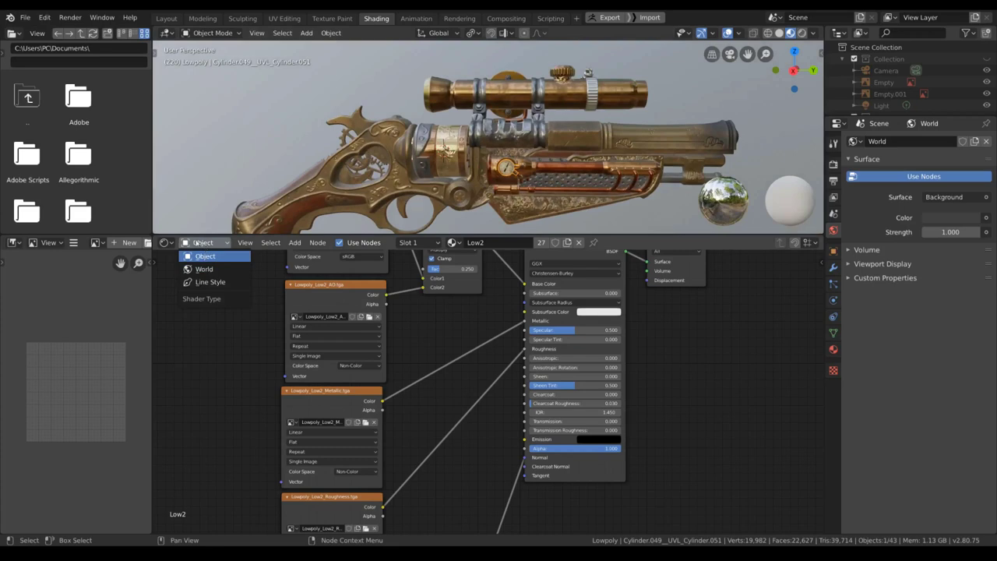
click(197, 269)
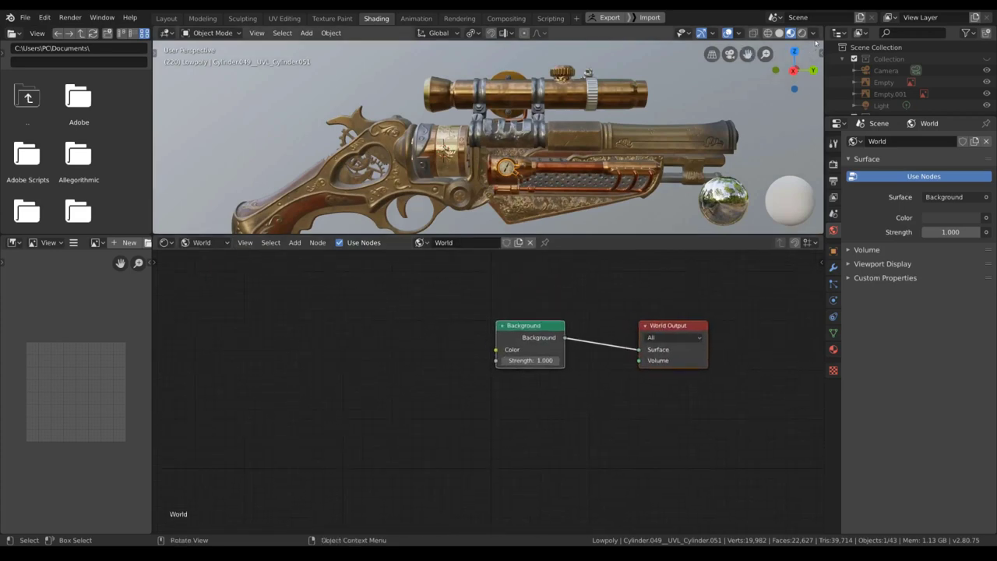
click(813, 34)
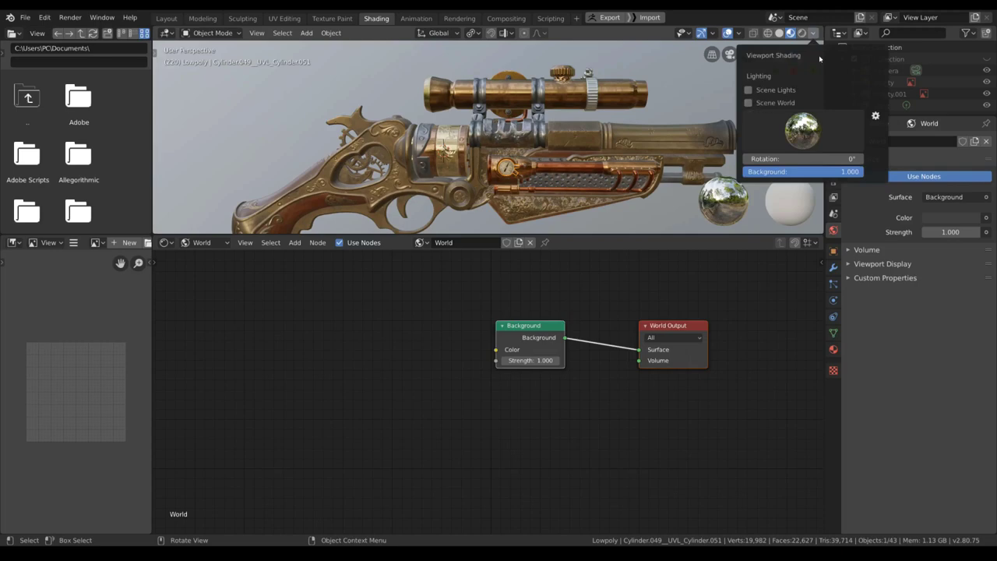
click(748, 101)
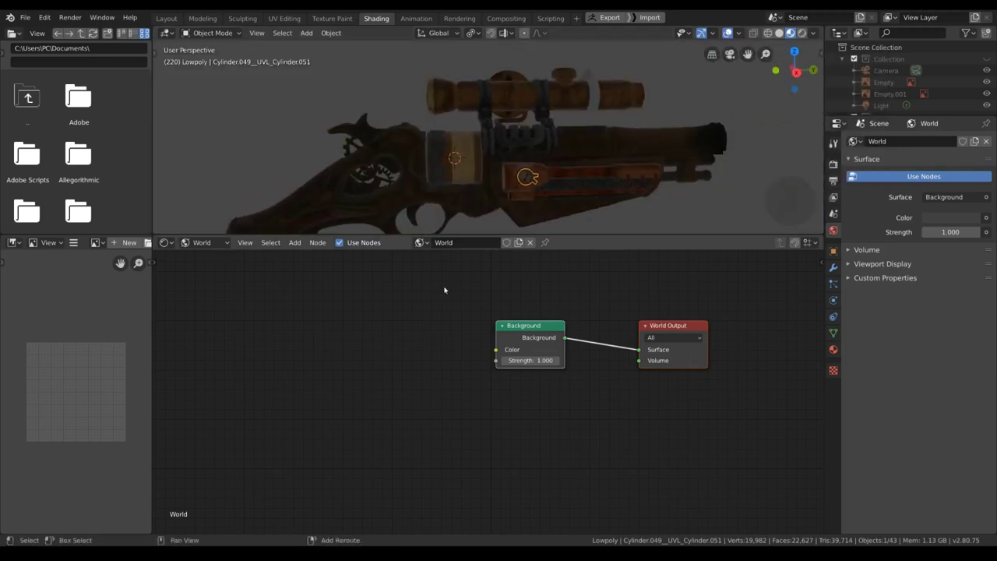
- Add an Environment Texture node, connect its Color to the Background's Color, and load grace-new.exr
key(shift+a)
text(en)
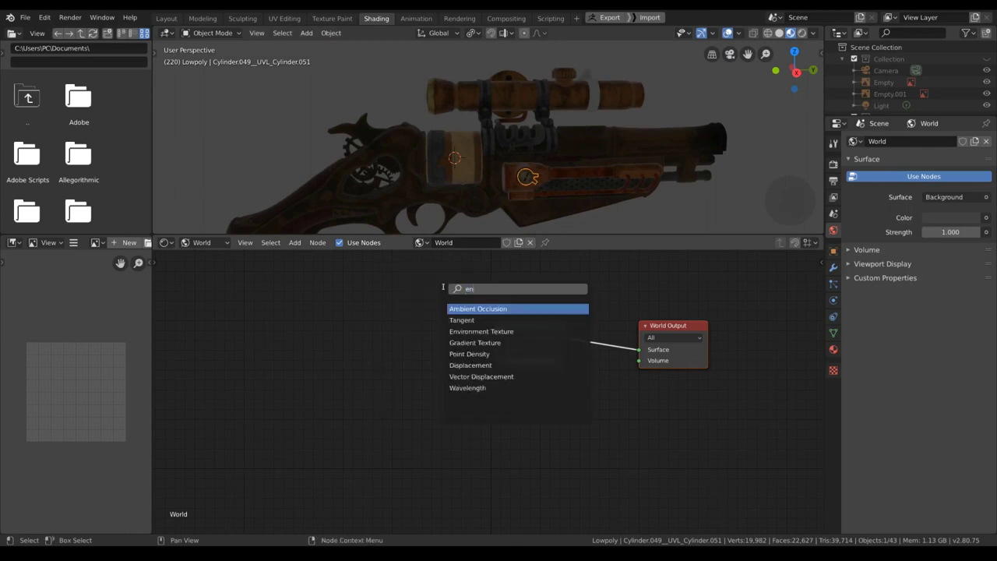
click(481, 331)
click(368, 382)
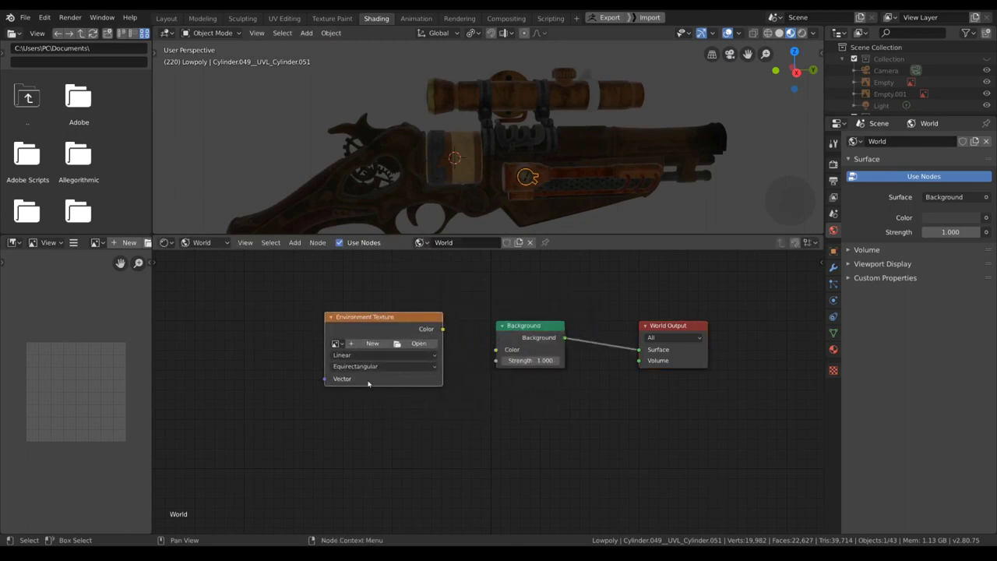
click(364, 399)
drag(443, 330, 496, 350)
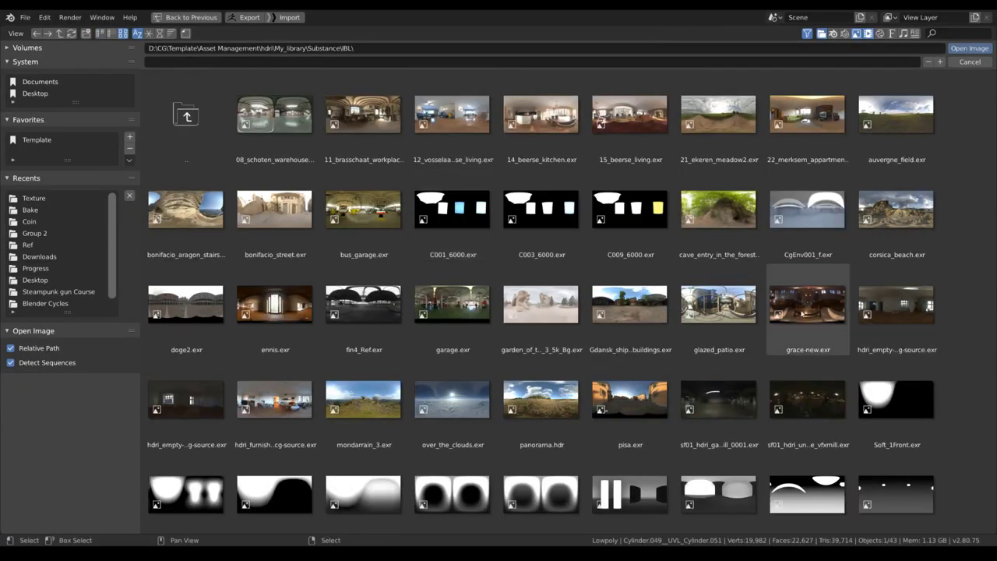
double_click(808, 305)
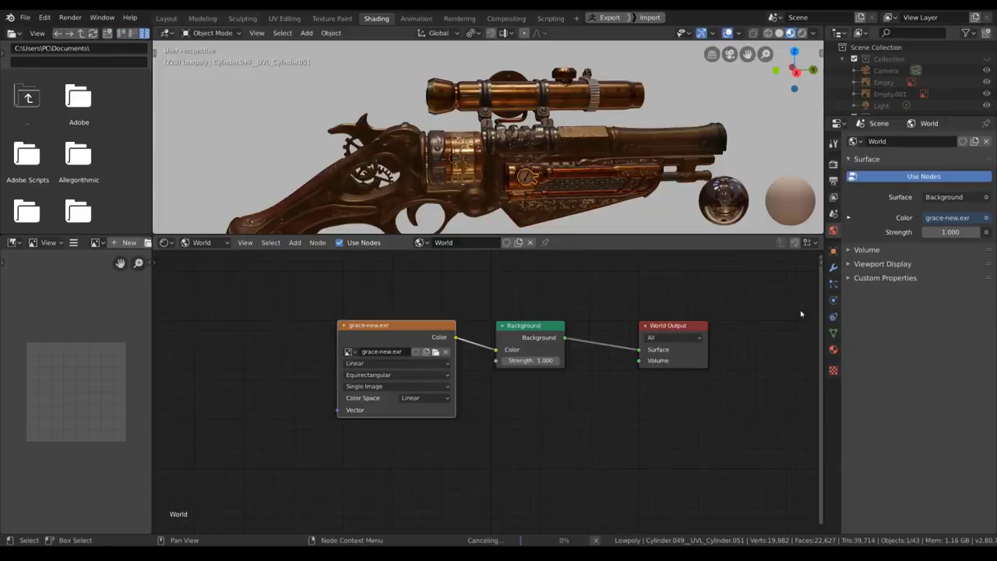
- Display grace-new.exr in the image editor and view the gun against the new surroundings
click(94, 242)
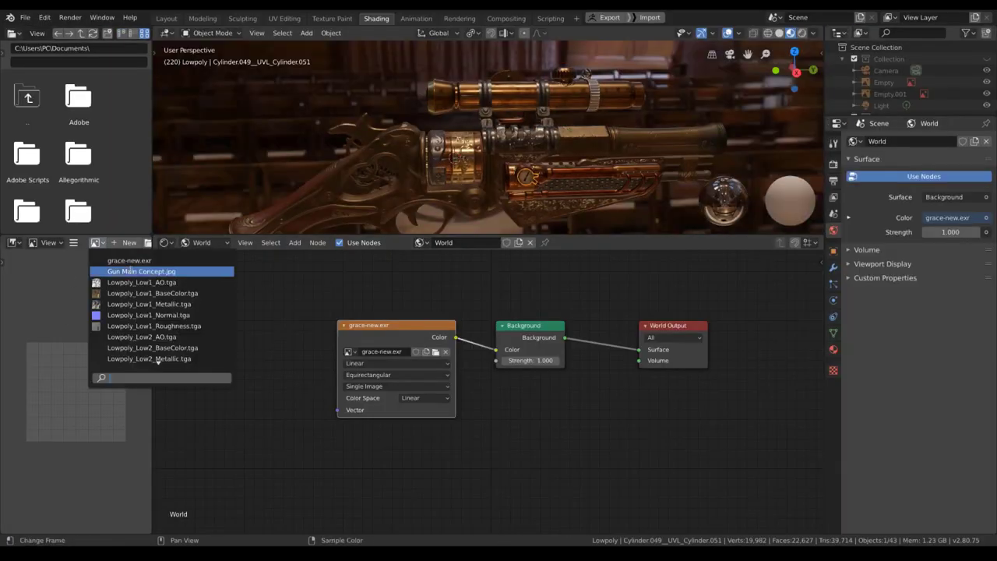
click(101, 271)
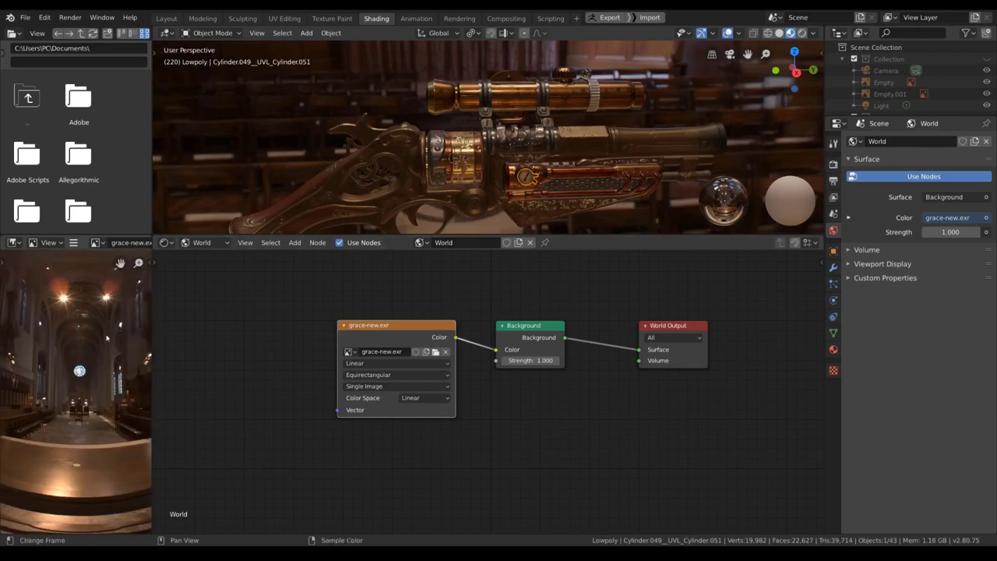
scroll(103, 340, down, 2)
scroll(427, 153, down, 3)
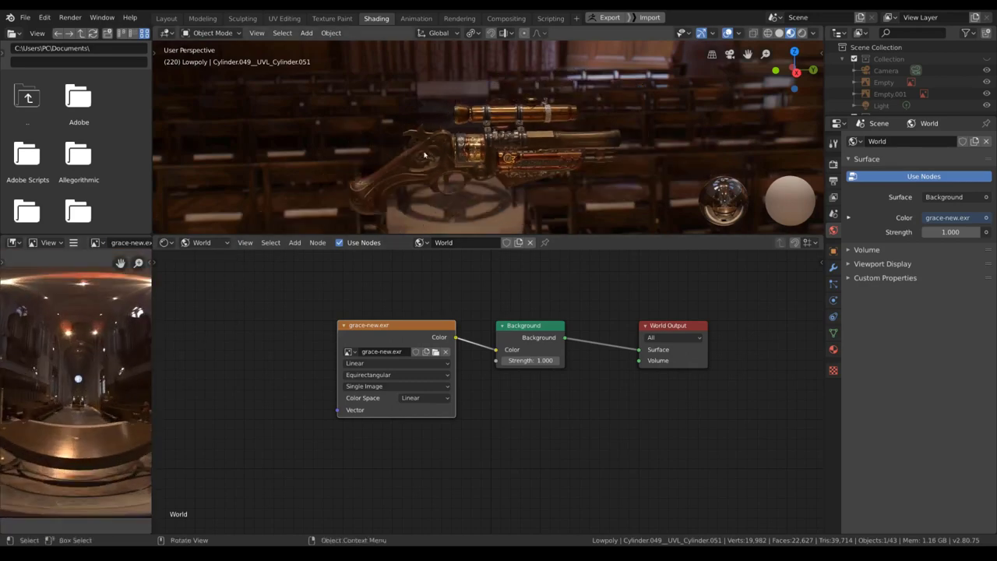
middle_drag(427, 153, 460, 152)
- Add a Texture Coordinate node and place it well before the environment texture node
middle_drag(288, 446, 409, 412)
middle_drag(398, 314, 423, 346)
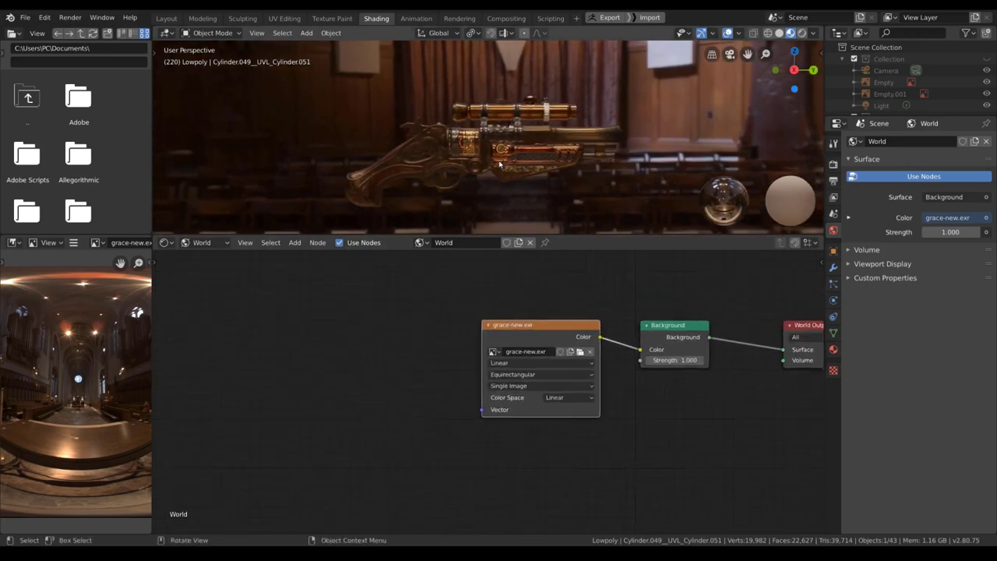
key(shift+a)
click(394, 362)
text(te)
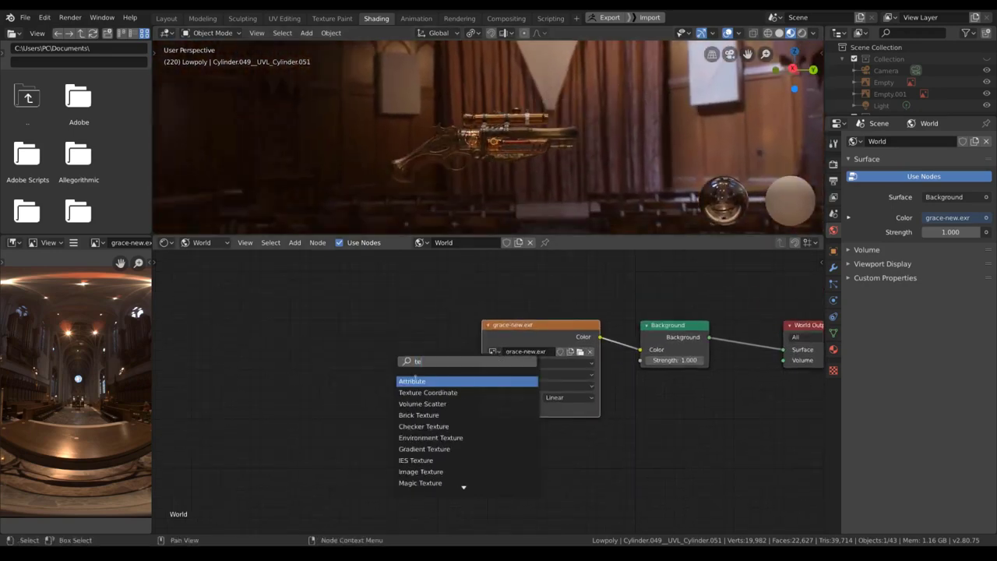
key(Down)
key(Return)
click(301, 441)
- Add a Mapping node and wire the Texture Coordinate's Generated output through it into the environment texture's Vector input
key(shift+a)
click(374, 341)
text(ma)
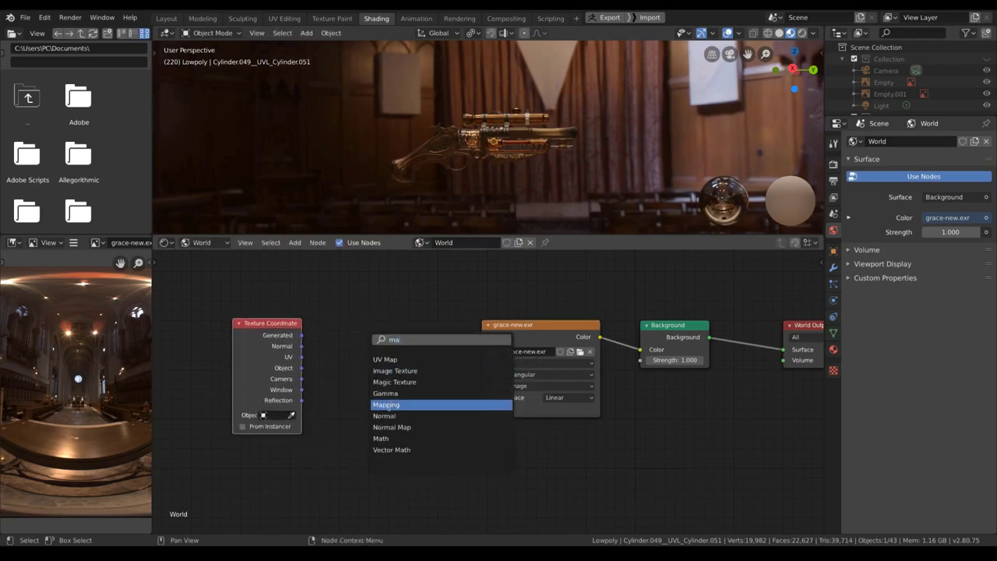
click(385, 404)
click(445, 334)
drag(467, 329, 469, 358)
drag(476, 406, 482, 409)
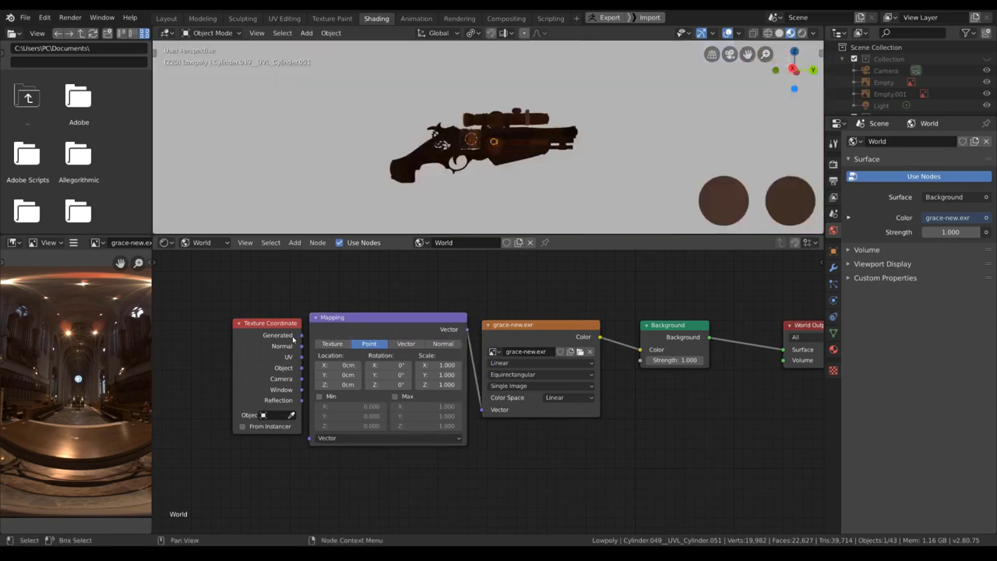
mouse_move(295, 345)
mouse_down()
mouse_move(249, 345)
mouse_move(310, 438)
mouse_up()
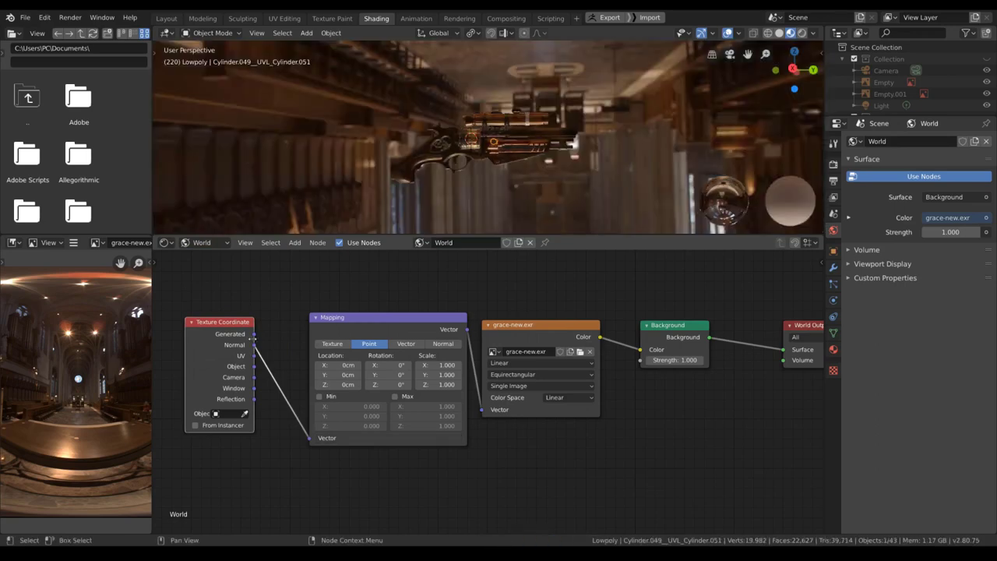
drag(253, 334, 310, 439)
- Add a sphere empty around the gun and assign it as the Texture Coordinate node's object
mouse_move(499, 156)
middle_down()
mouse_move(523, 170)
mouse_move(423, 186)
middle_up()
scroll(423, 186, up, 5)
middle_drag(568, 136, 479, 118)
key(shift+a)
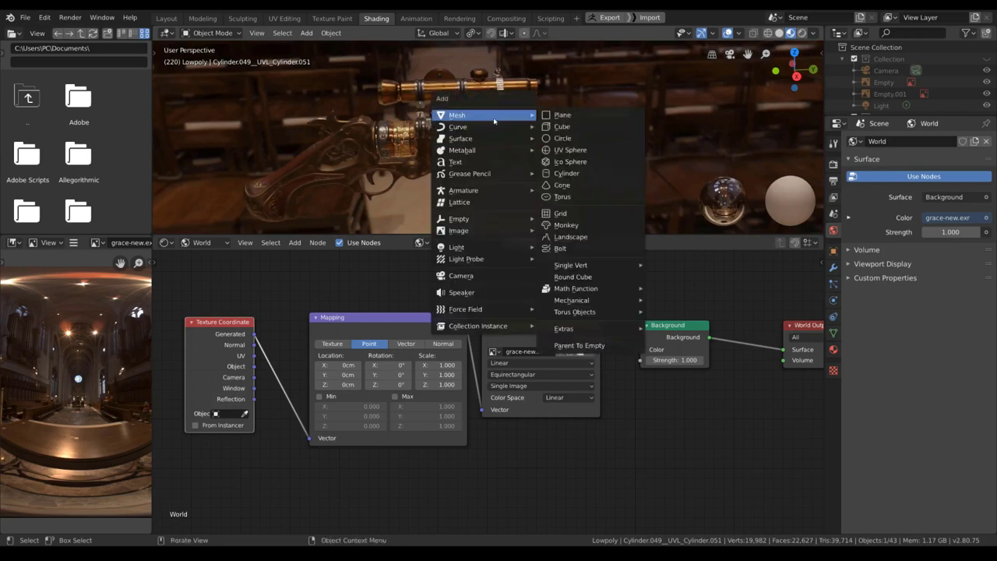
mouse_move(489, 219)
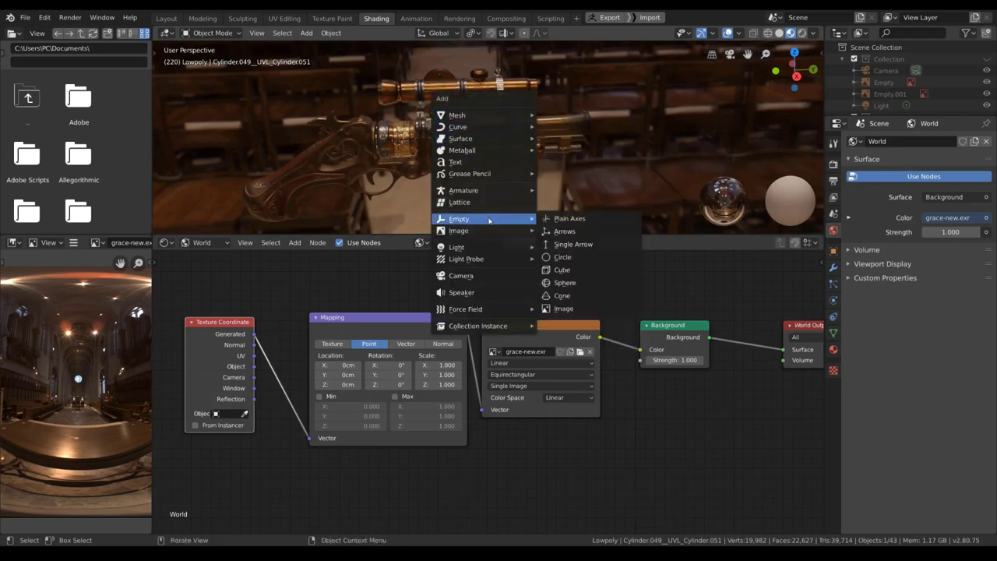
click(584, 280)
middle_drag(482, 157, 511, 185)
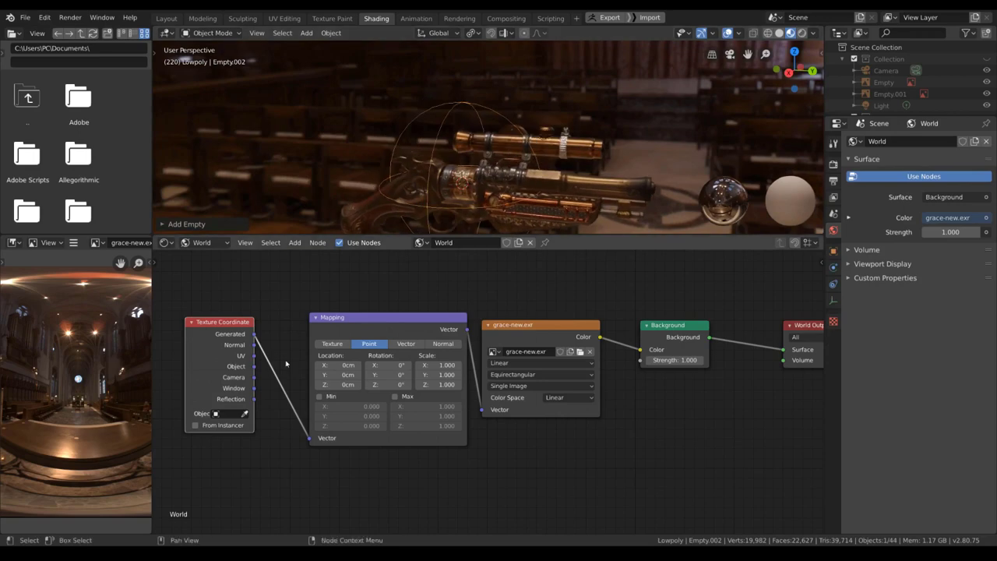
click(244, 413)
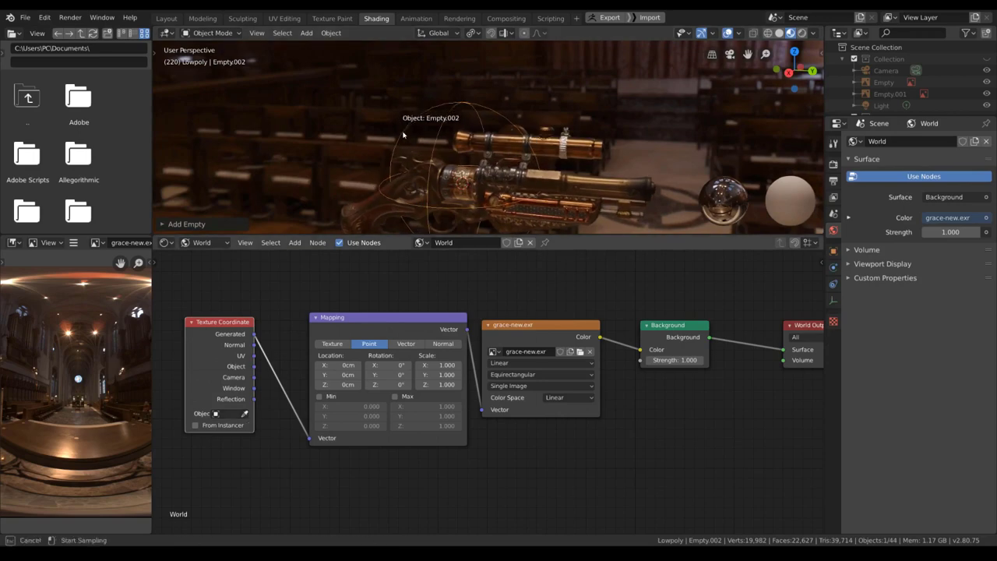
click(403, 135)
- Try rotating the sphere empty about global Z to turn the environment, both without and with From Instancer enabled
key(r)
key(z)
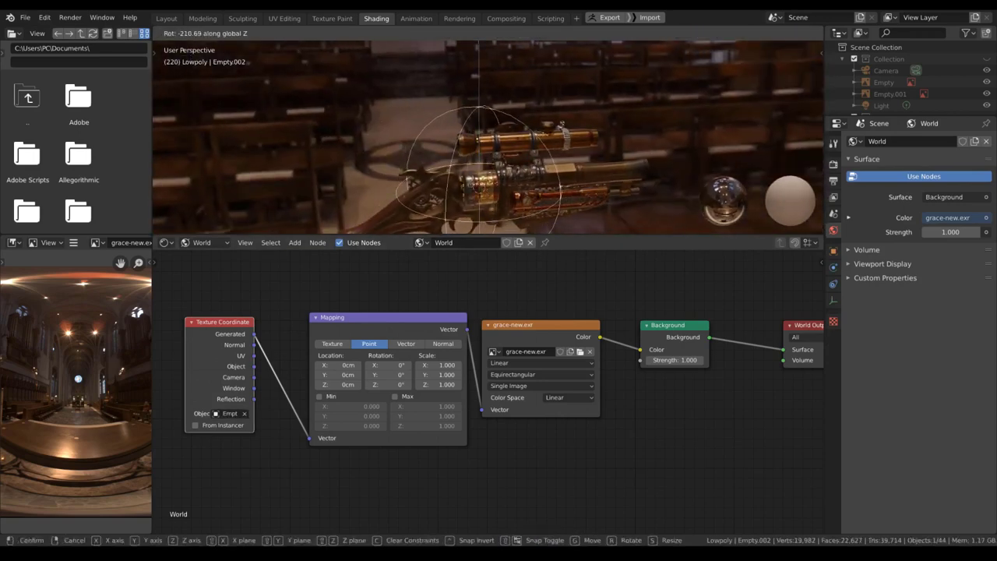
right_click(180, 463)
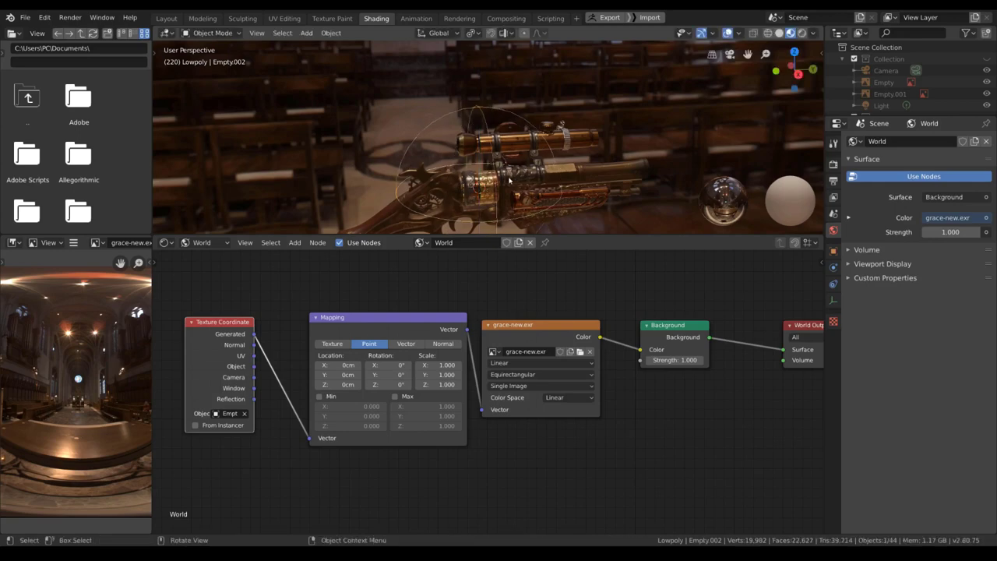
click(194, 428)
key(r)
key(z)
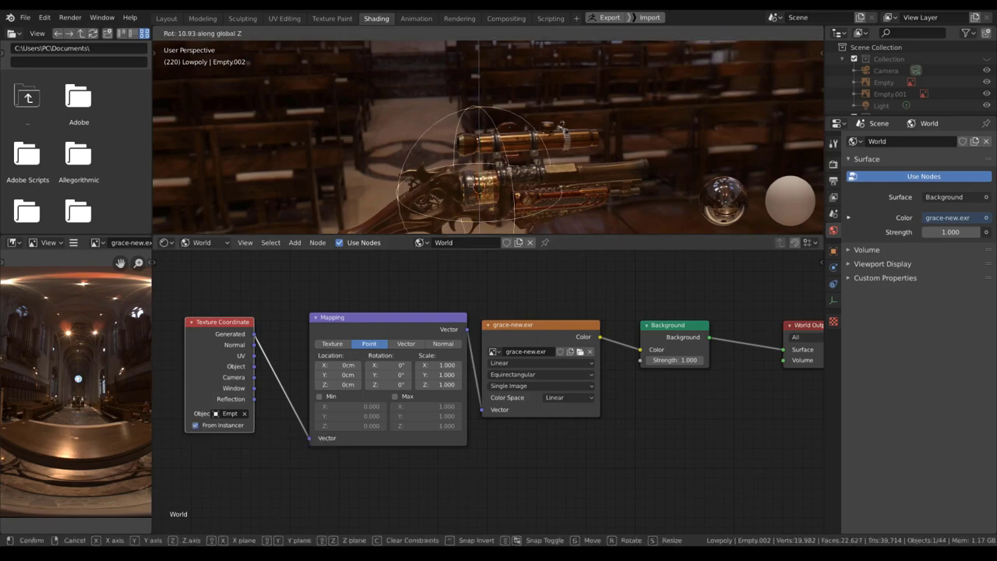
right_click(537, 122)
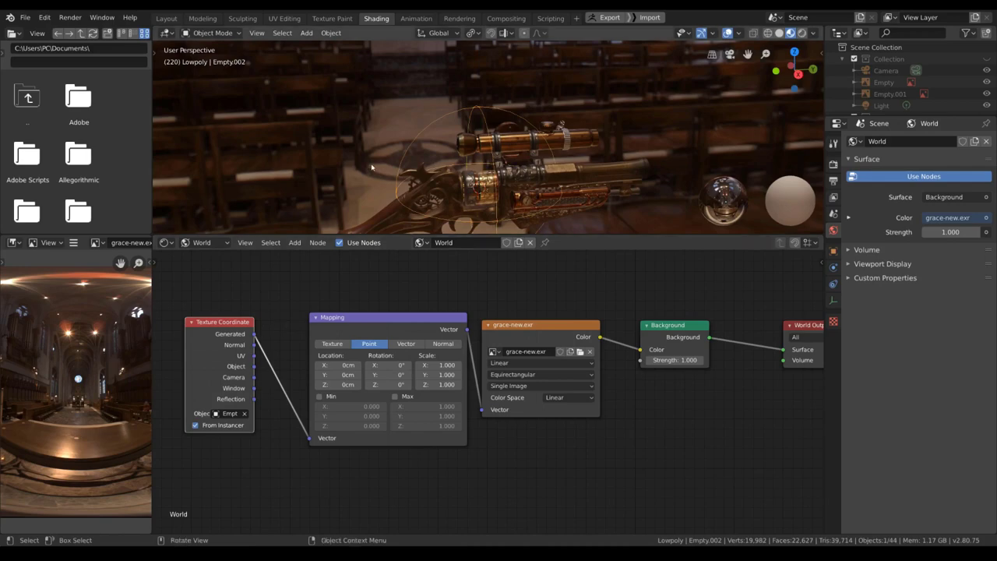
middle_drag(352, 153, 402, 188)
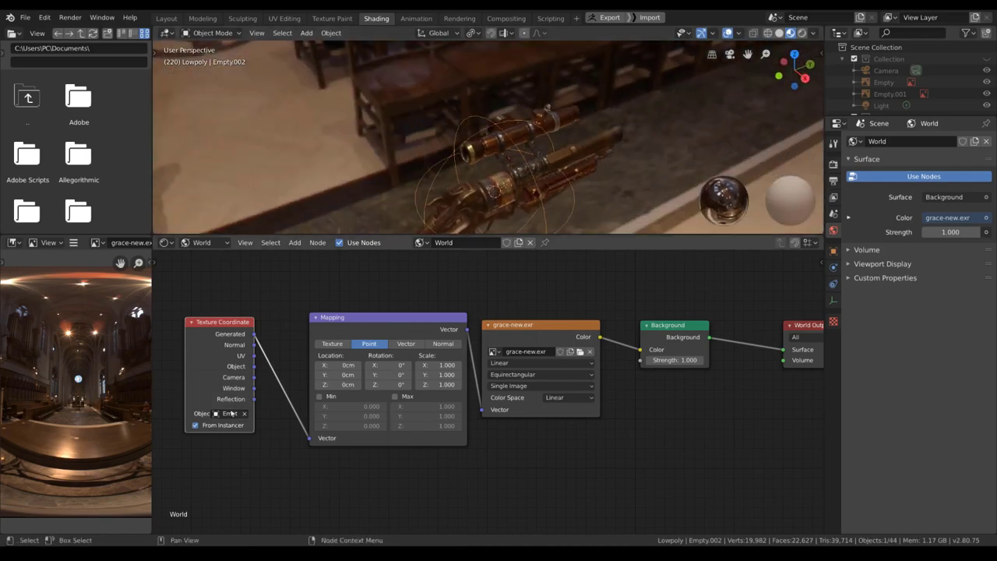
key(r)
right_click(547, 145)
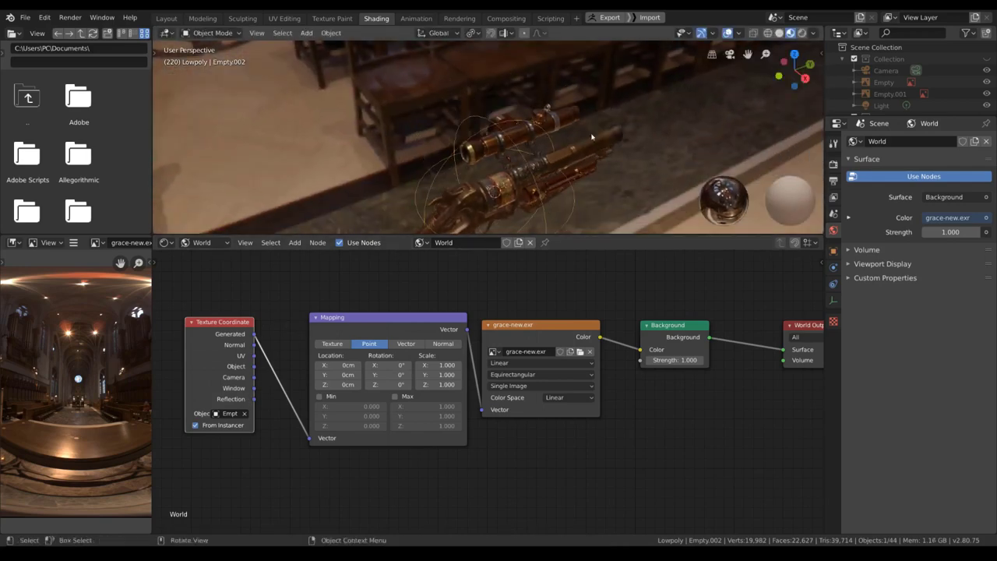
- Wire the Generated output directly into the environment texture's Vector and try rotating the empty about global Z
middle_drag(593, 137, 545, 152)
drag(393, 384, 483, 410)
key(r)
key(z)
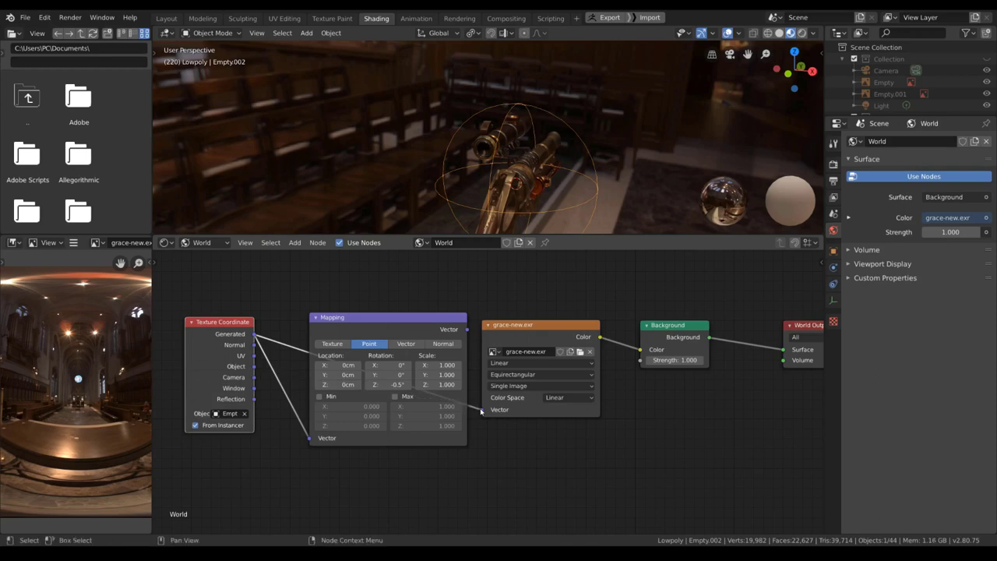
- Connect the Object output to the environment texture's Vector, and replace the deleted Mapping node's spot with the Texture Coordinate node
drag(254, 366, 268, 374)
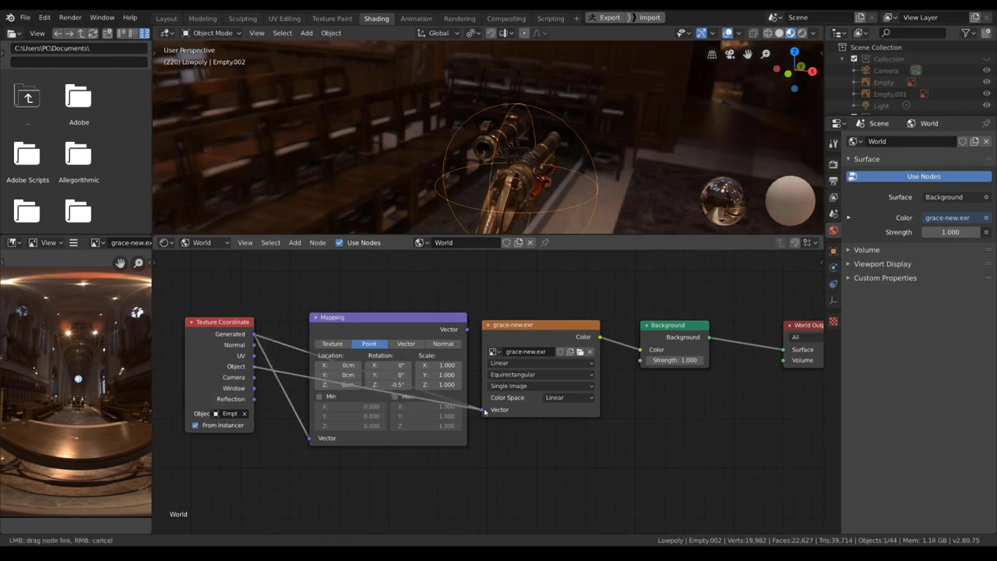
drag(483, 411, 484, 410)
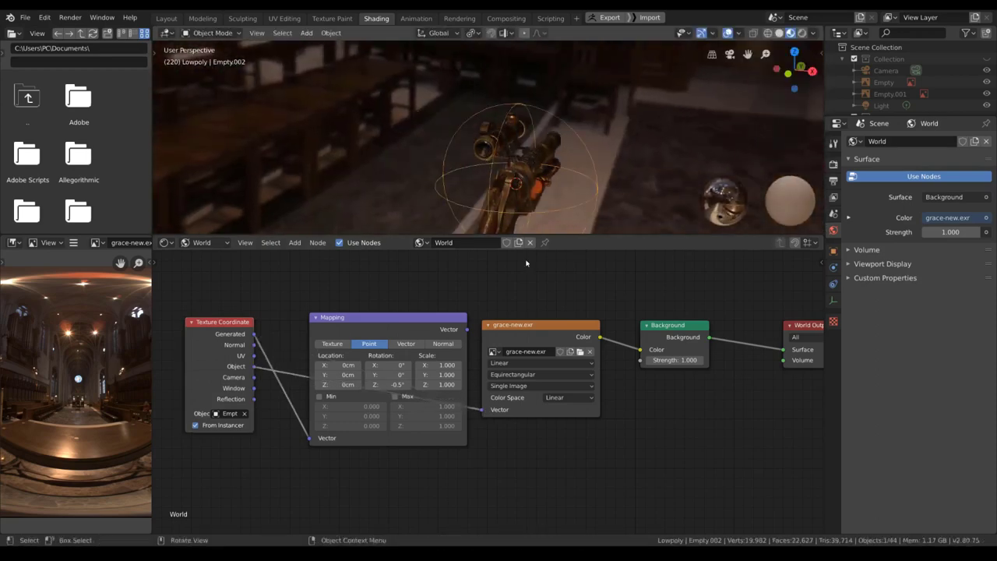
key(x)
drag(250, 368, 399, 371)
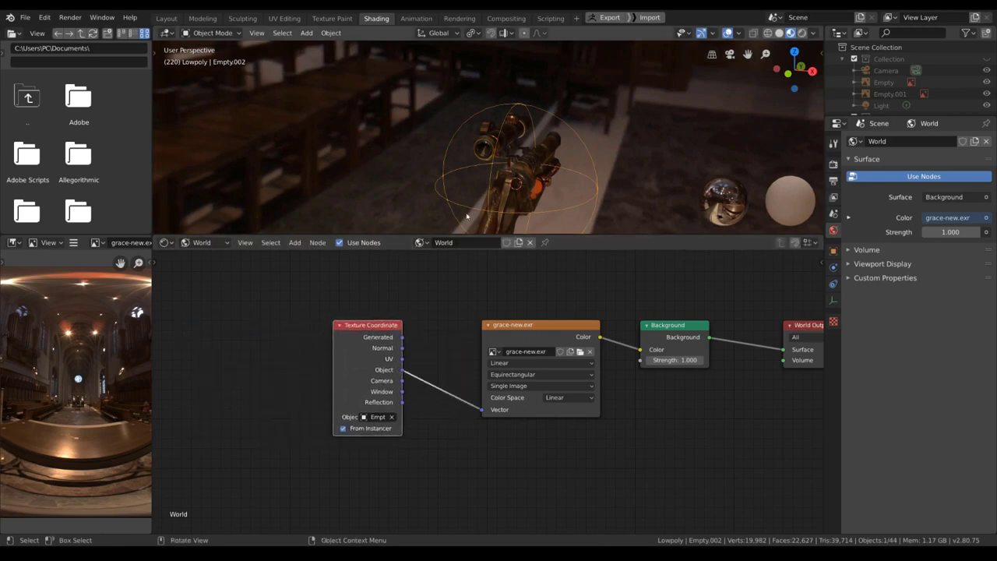
- Rotate the sphere empty about the global Z axis to turn the environment behind the gun
key(r)
key(z)
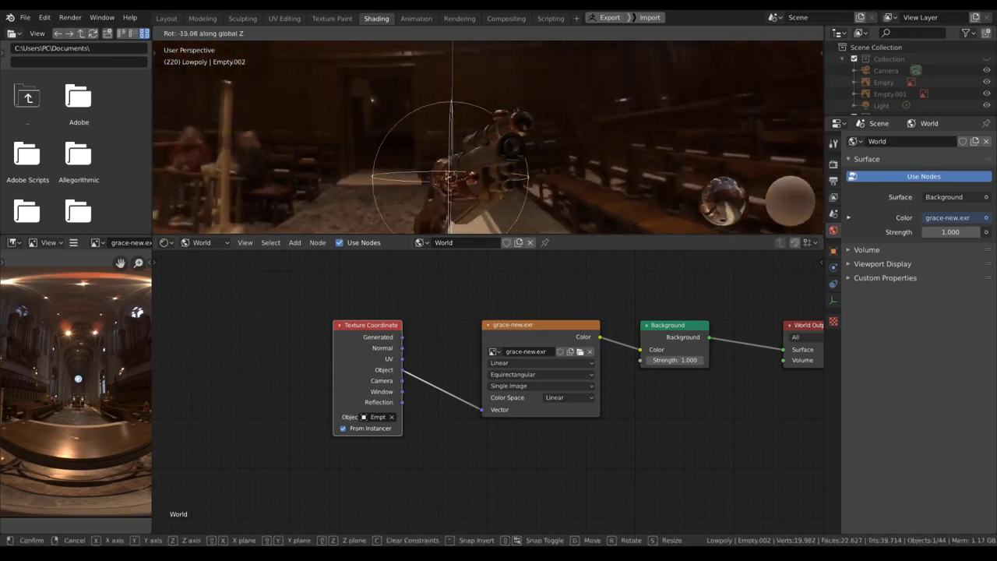
click(413, 109)
- Connect the Generated output to the environment texture's Vector and try turning the environment with the empty about Z
middle_drag(412, 109, 522, 210)
drag(480, 411, 478, 409)
key(r)
key(z)
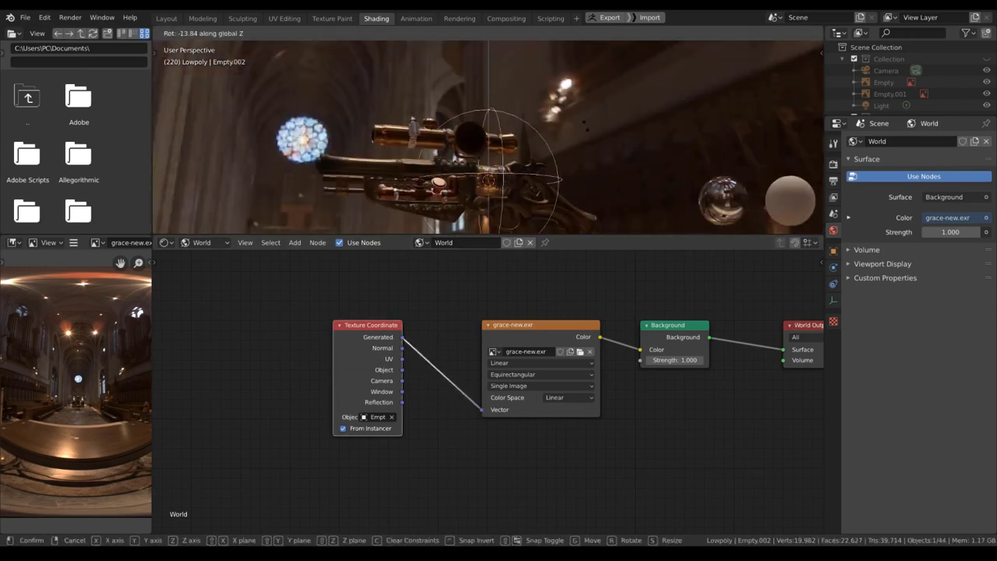
right_click(459, 158)
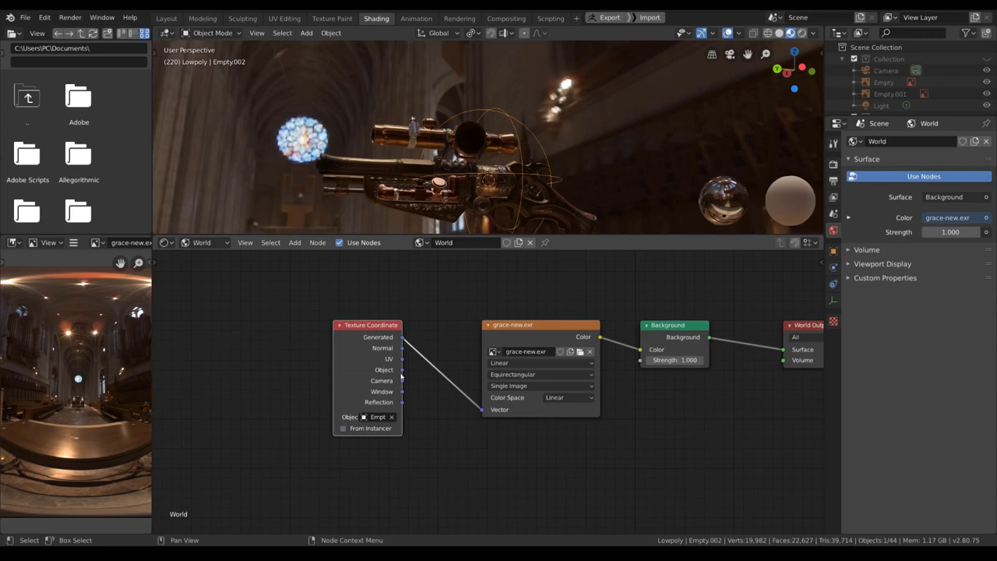
- Reconnect the Object output to the environment texture and remove the sphere empty from both the Texture Coordinate node and the scene
drag(481, 413, 480, 413)
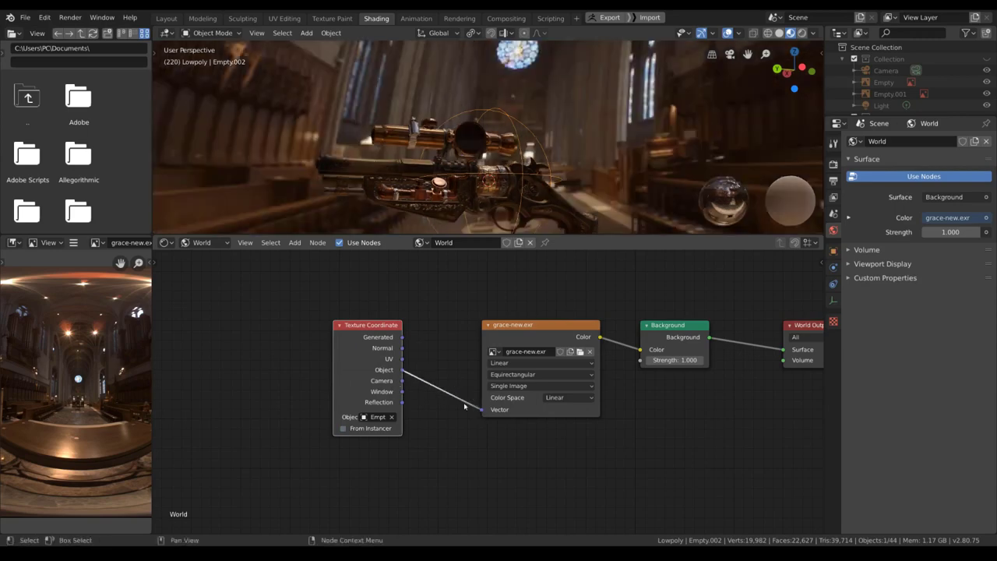
click(392, 418)
key(x)
click(563, 120)
drag(392, 353, 304, 317)
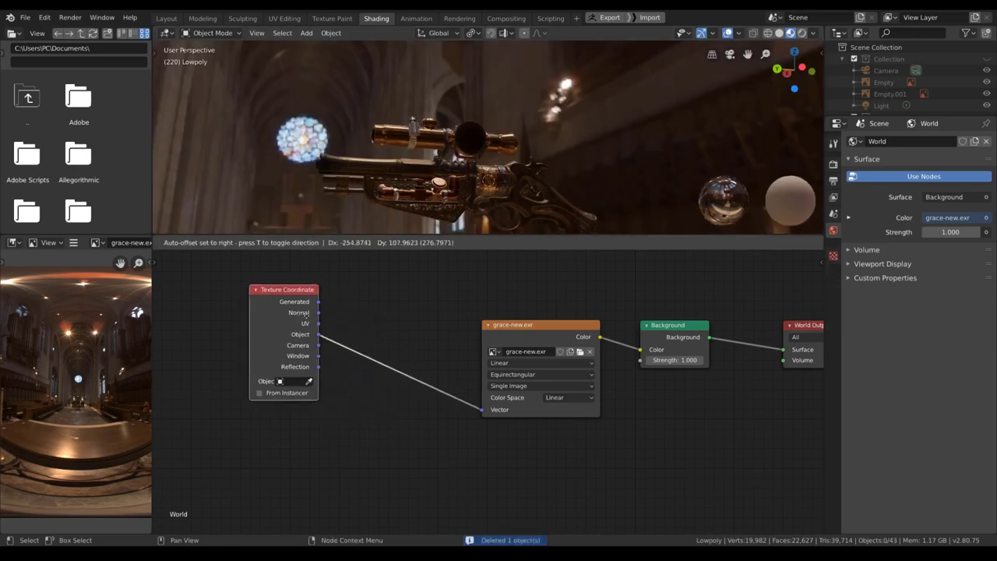
- Insert a Mapping node between Texture Coordinate and the grace-new.exr texture, and feed its Vector from the Generated output
key(shift+a)
click(392, 319)
text(mapp)
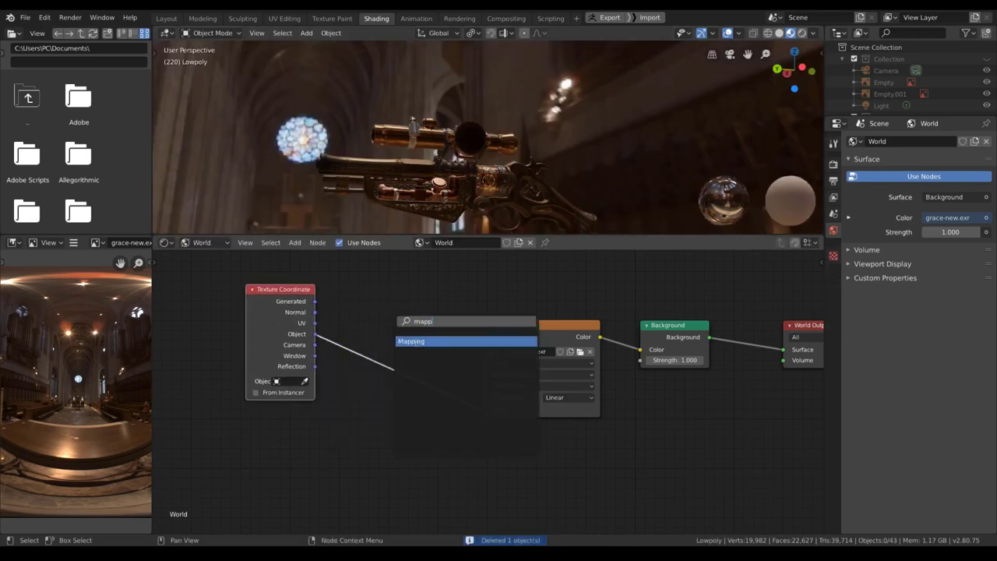
key(Return)
click(374, 334)
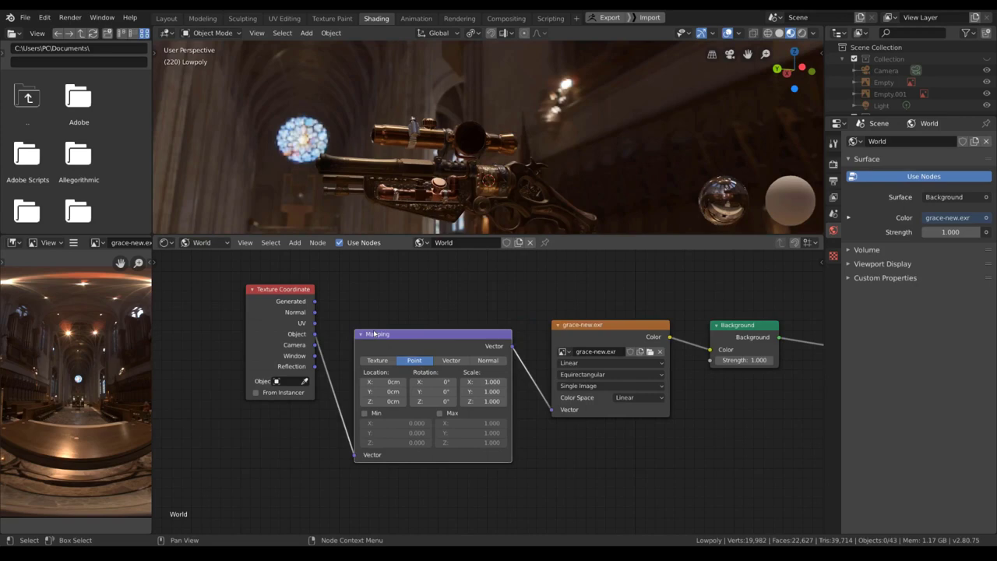
drag(315, 302, 363, 458)
- Enlarge the 3D viewport and turn the environment with the Mapping node's Z rotation, trying -34° and ending at 6.4°
drag(433, 402, 409, 401)
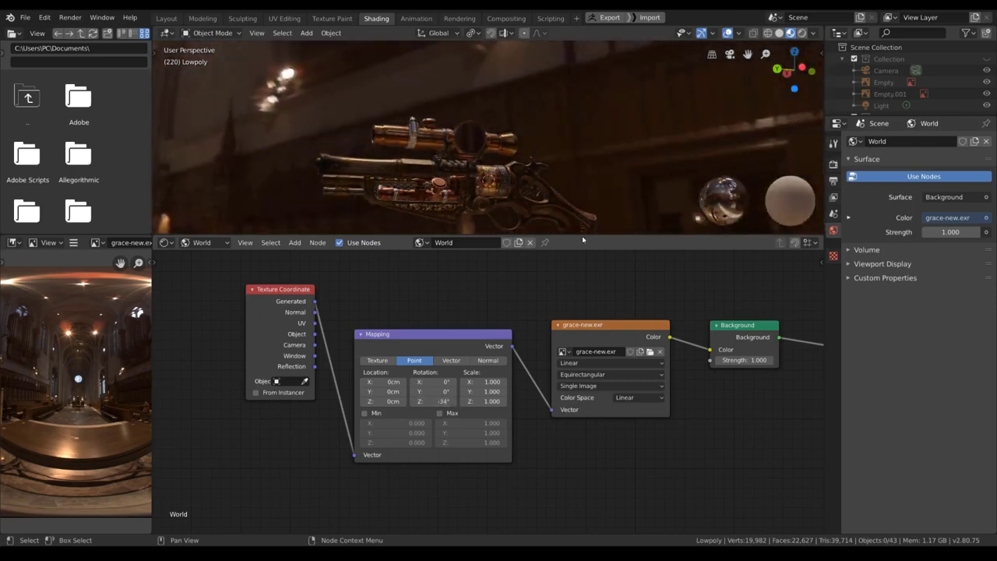
drag(577, 233, 578, 293)
middle_drag(584, 218, 631, 171)
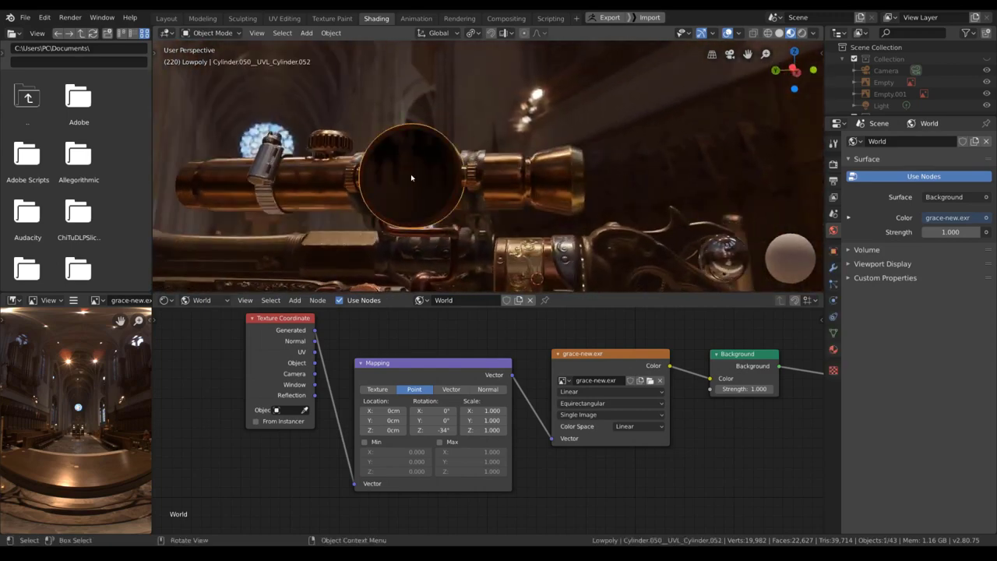
middle_drag(411, 177, 427, 152)
scroll(406, 149, up, 2)
mouse_move(442, 430)
mouse_down()
mouse_move(414, 430)
mouse_move(446, 430)
mouse_up()
- In Edit Mode, select all linked faces of the round glass disc on the dial beside the scope
middle_drag(385, 211, 476, 215)
key(ctrl+Tab)
click(507, 213)
scroll(500, 197, down, 3)
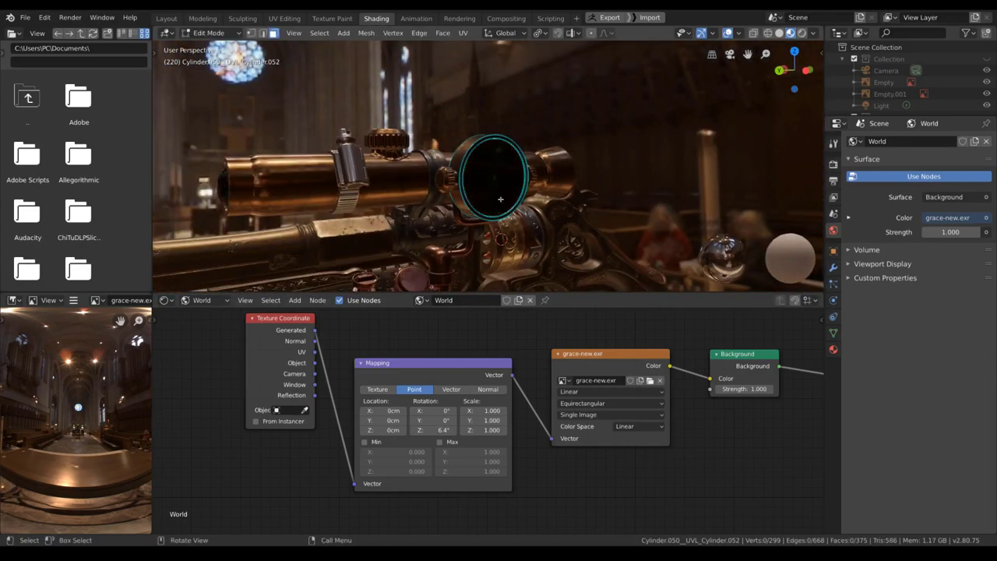
key(l)
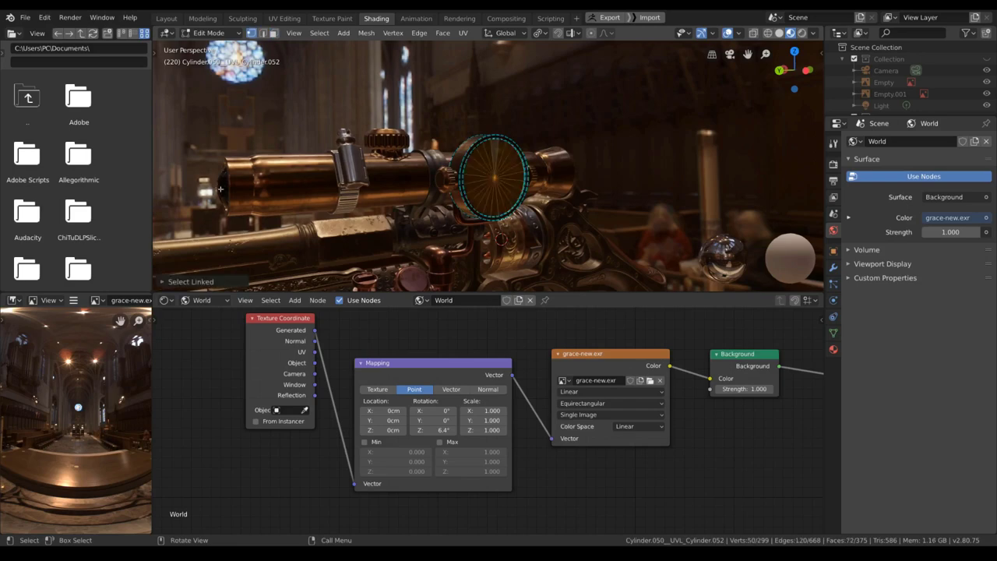
middle_drag(229, 190, 294, 187)
key(c)
key(Escape)
middle_drag(515, 166, 466, 177)
scroll(465, 178, up, 2)
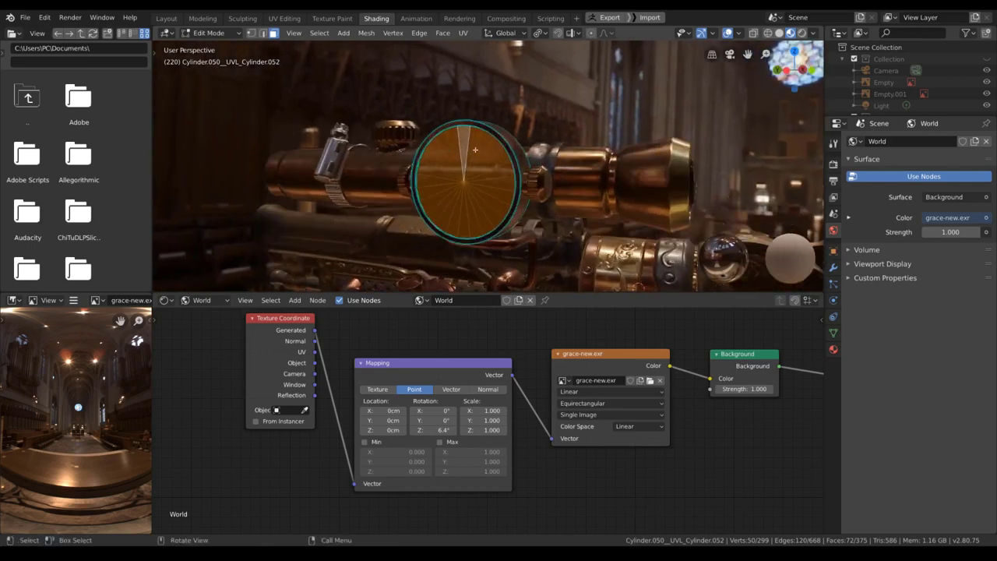
key(1)
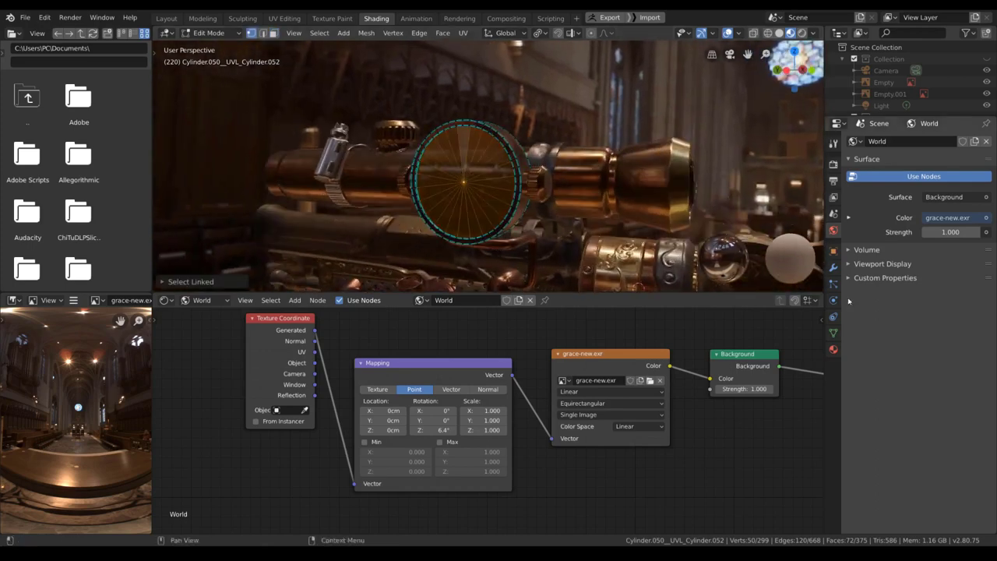
- Add a second material slot to the dial object, using a single-user copy of Low2 named Low2 Glass
click(833, 350)
click(986, 141)
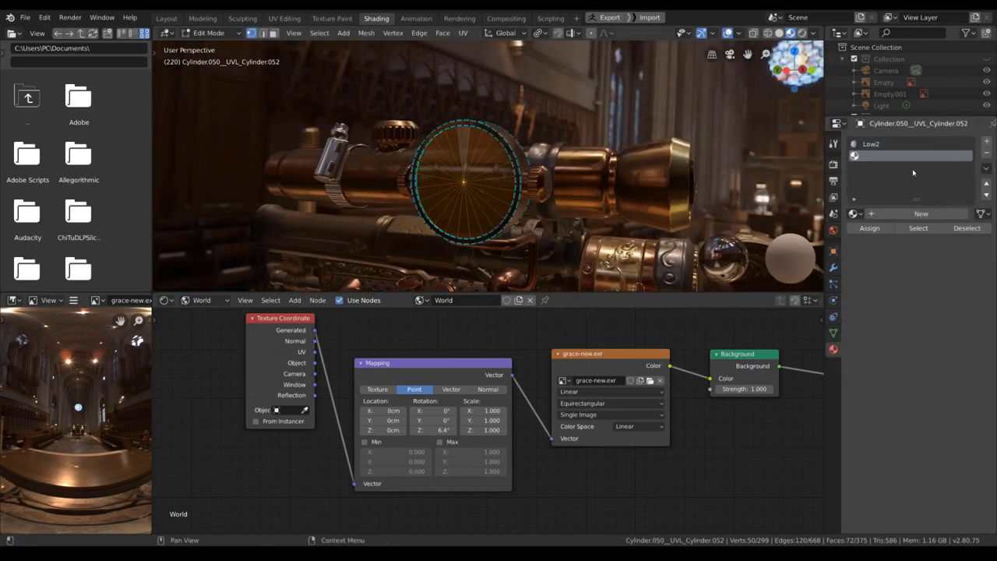
click(855, 214)
click(849, 241)
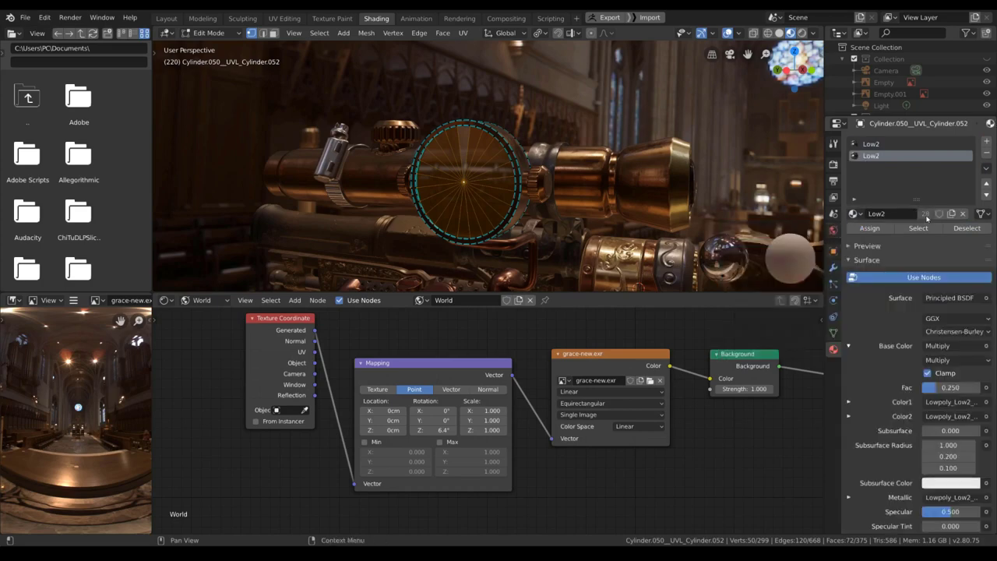
key(ctrl+Tab)
click(673, 161)
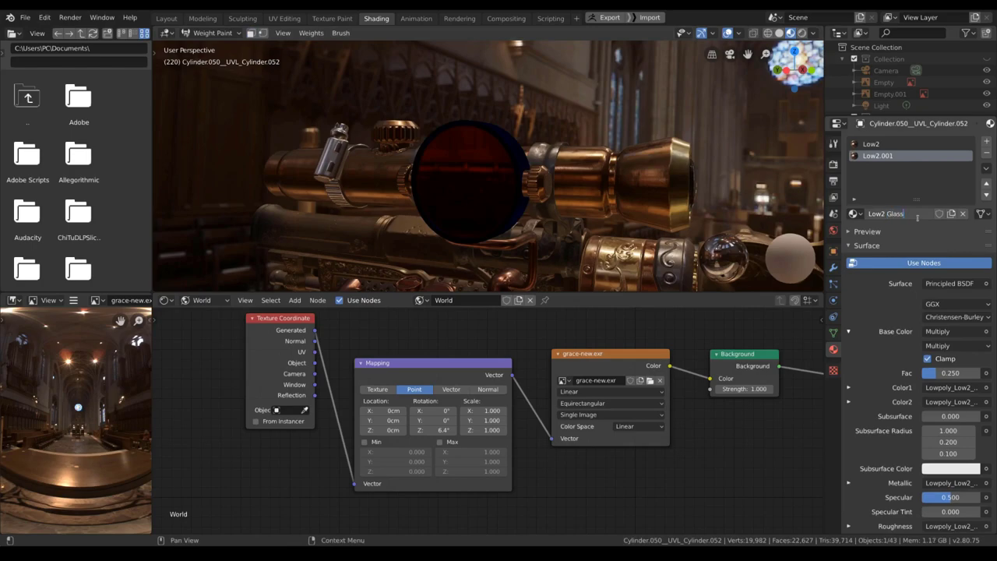
- Assign Low2 Glass to the selected glass disc faces in Edit Mode and return to Object Mode
mouse_move(539, 140)
middle_down()
mouse_move(521, 120)
mouse_move(552, 86)
mouse_move(517, 94)
middle_up()
scroll(516, 94, up, 3)
key(Tab)
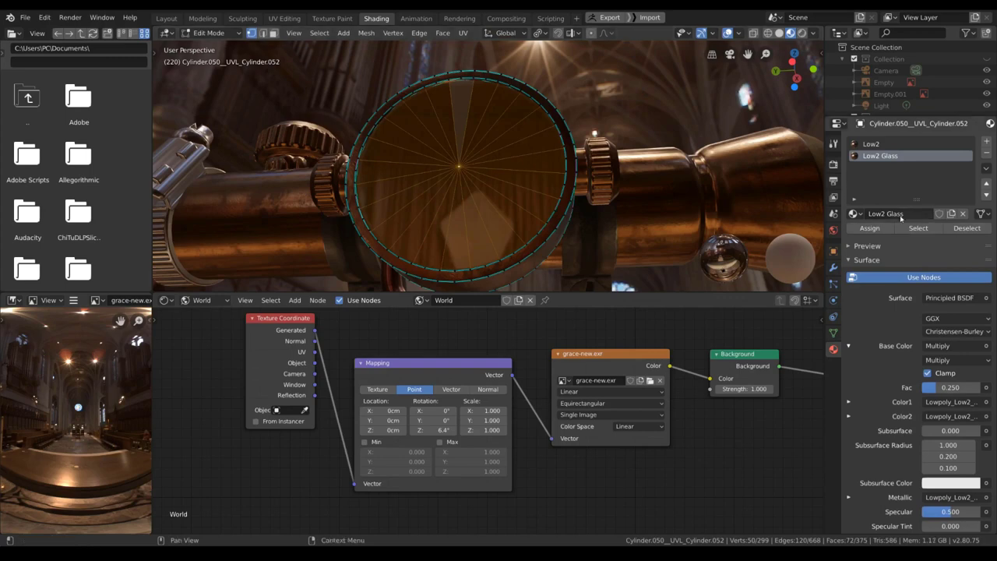
scroll(508, 165, down, 4)
key(Tab)
- In Edit Mode on the scope tube, select the lens faces at the flared rear end by growing from the centre
middle_drag(508, 166, 590, 173)
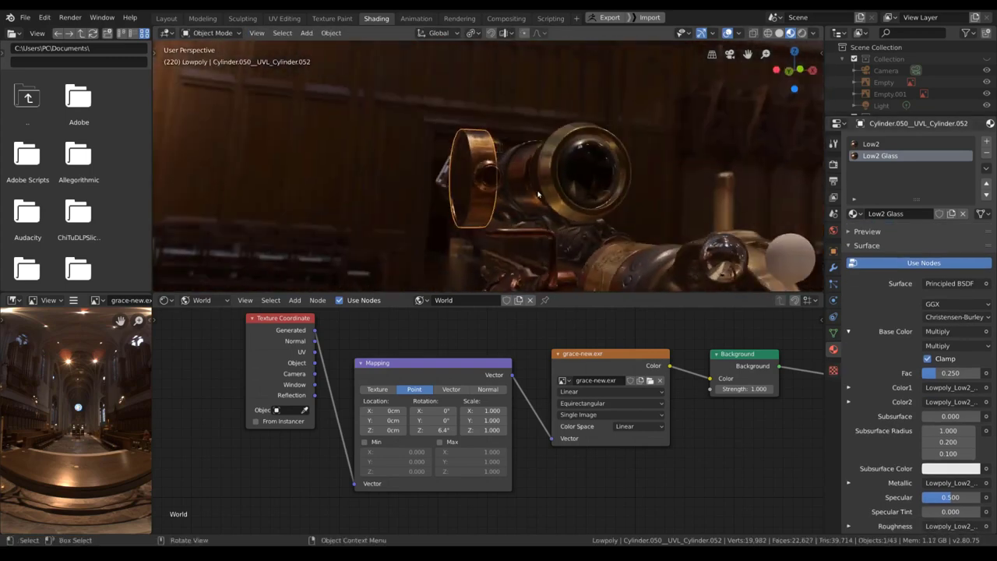
click(588, 180)
key(Tab)
click(605, 169)
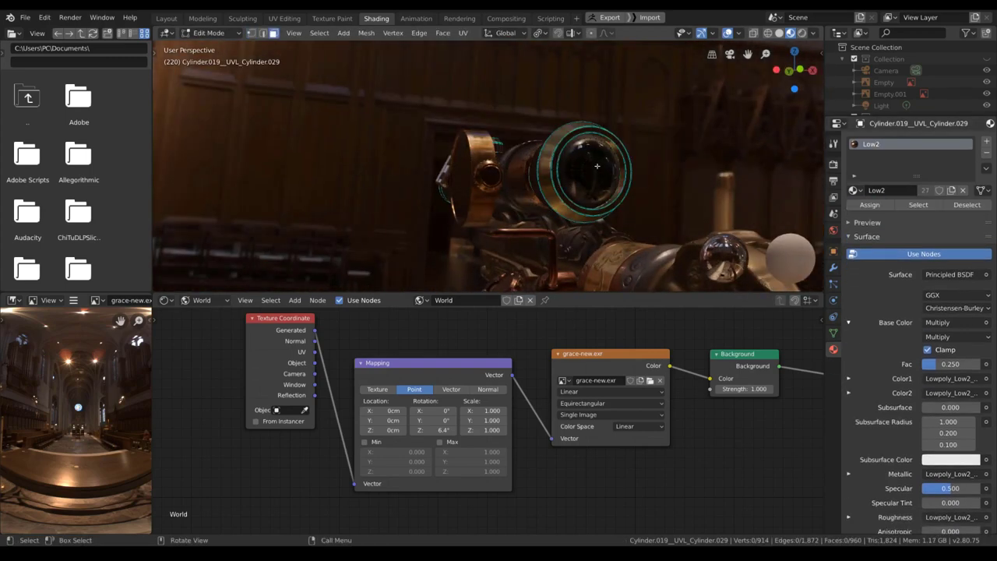
key(l)
right_click(588, 171)
key(Escape)
key(ctrl+z)
key(c)
key(ctrl+KP_Add)
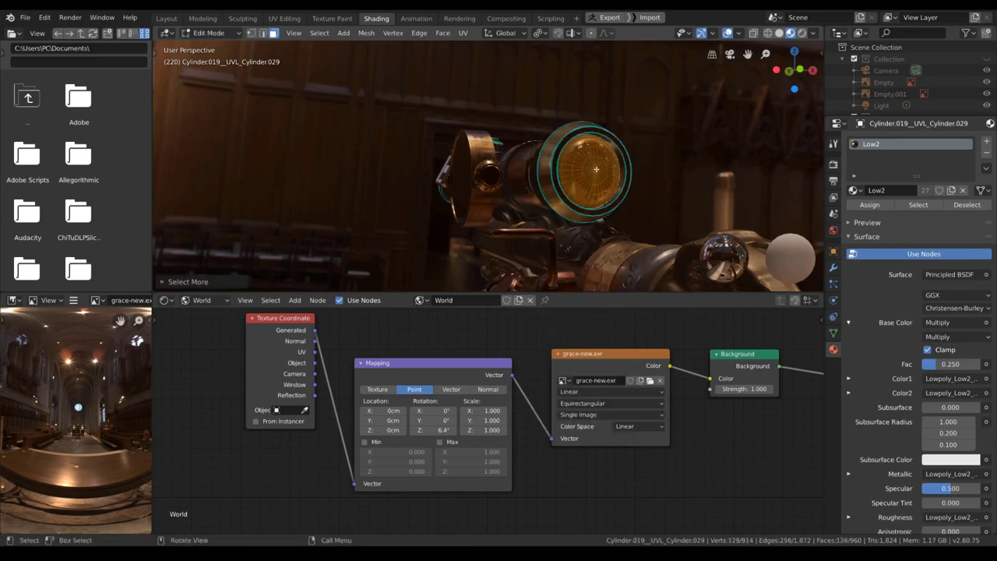
- Add a second material slot to the scope tube with Low2 Glass and assign it to the selected rear lens faces
click(984, 142)
click(855, 213)
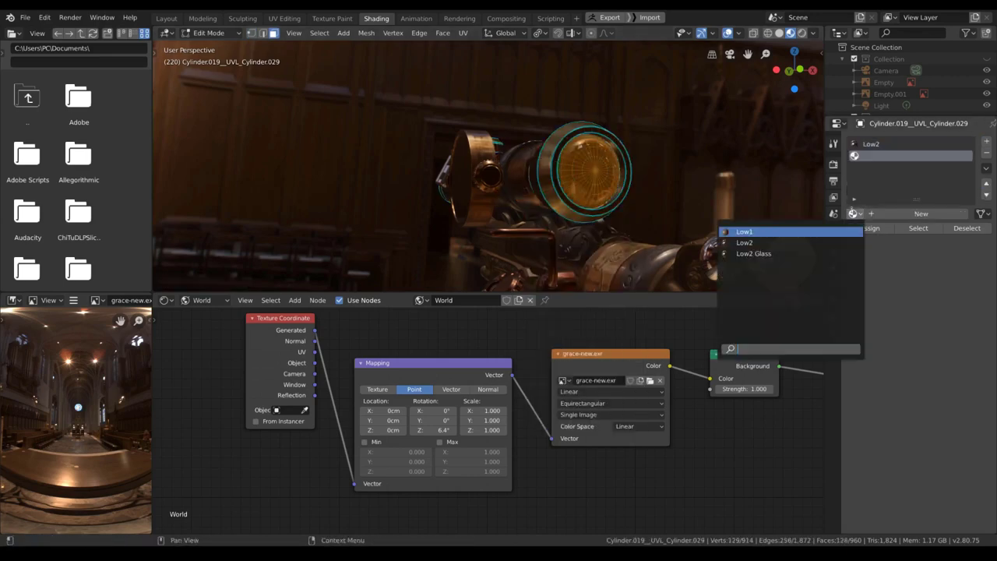
click(807, 251)
click(863, 228)
- Select the lens faces at the scope's muzzle end by growing the selection from the centre, and return to Object Mode
key(alt+a)
middle_drag(736, 165, 576, 133)
key(c)
click(558, 109)
key(alt+a)
key(c)
click(562, 117)
right_click(561, 116)
key(ctrl+KP_Add)
key(ctrl+KP_Add)
key(ctrl+KP_Add)
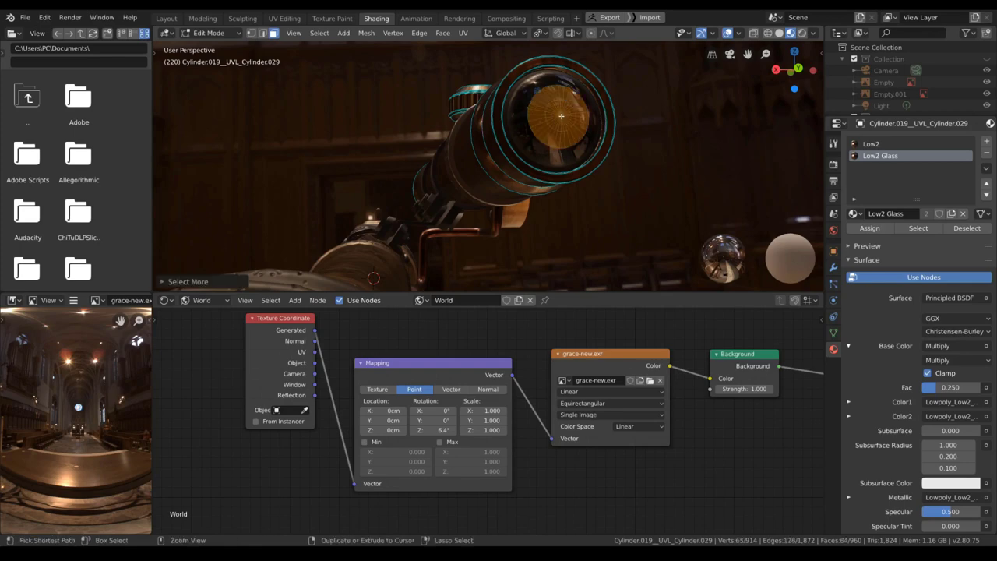
scroll(678, 173, down, 6)
key(ctrl+Tab)
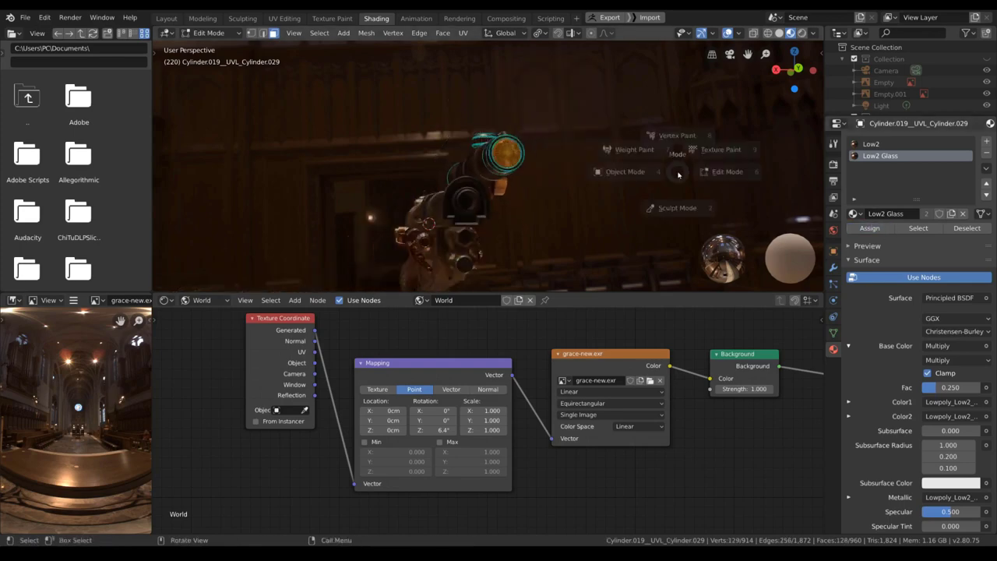
click(590, 172)
- Set the Low2 Glass material's blend mode to Additive
middle_drag(590, 172, 456, 152)
scroll(488, 164, up, 4)
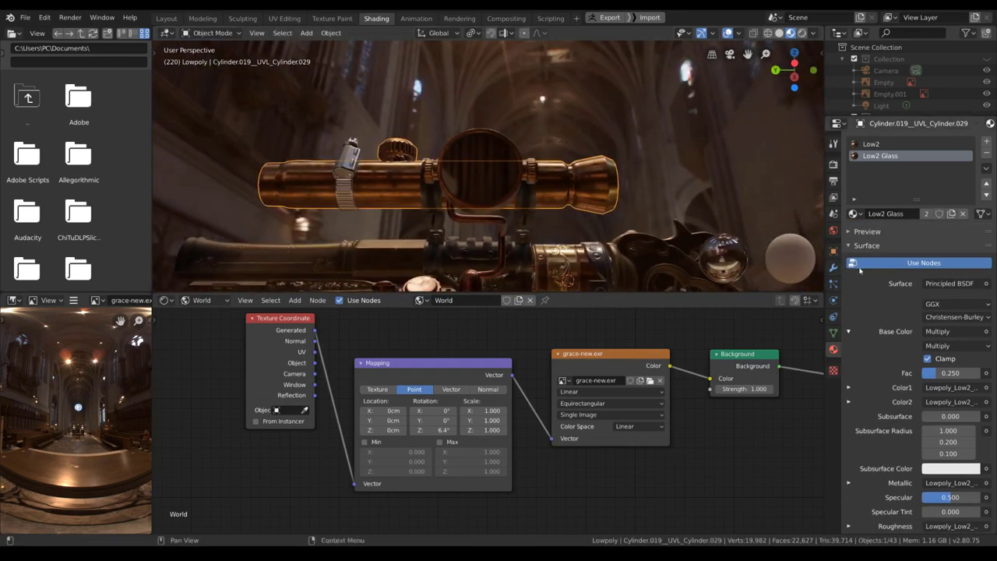
scroll(898, 333, down, 15)
scroll(898, 334, down, 4)
scroll(686, 230, up, 2)
middle_drag(686, 230, 845, 266)
click(947, 263)
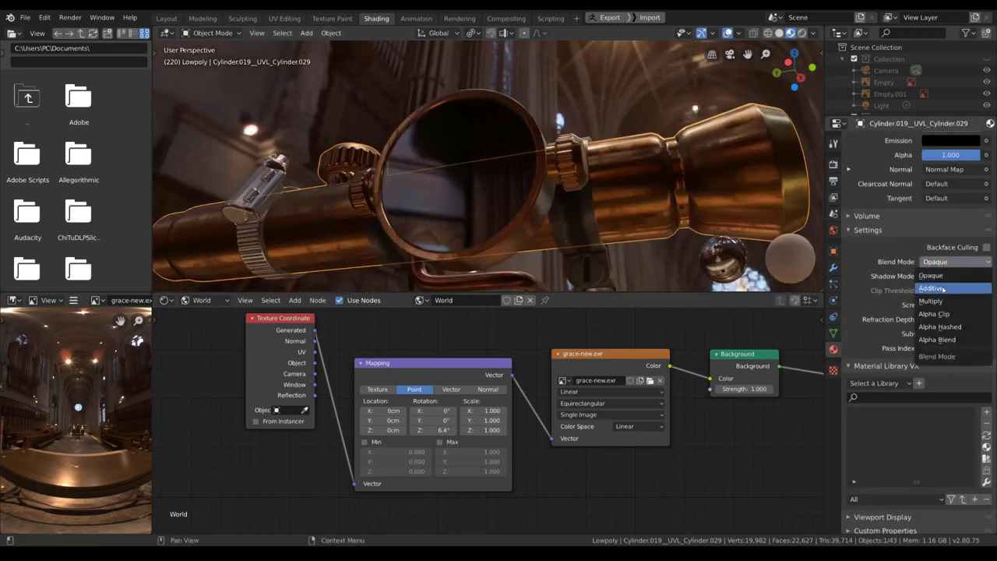
click(943, 285)
middle_drag(593, 170, 565, 160)
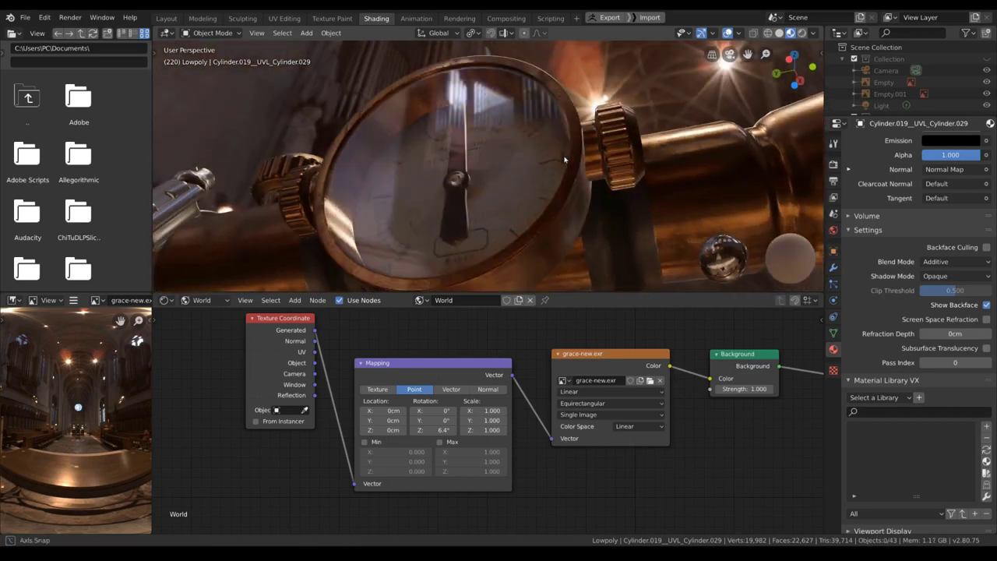
- Compare the Multiply, Alpha Clip, Alpha Hashed and Alpha Blend modes on Low2 Glass, and return to Additive
click(934, 263)
click(933, 301)
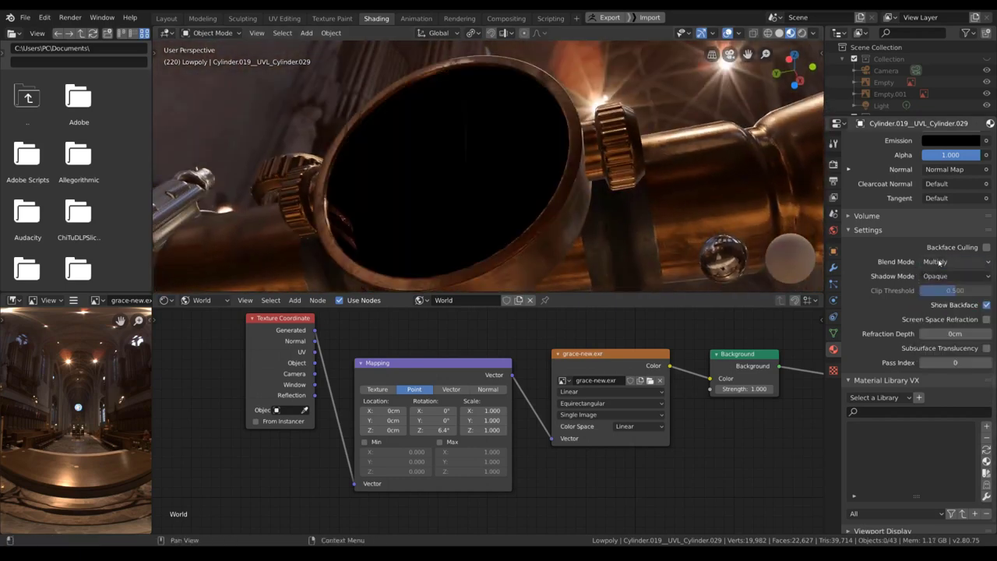
click(942, 262)
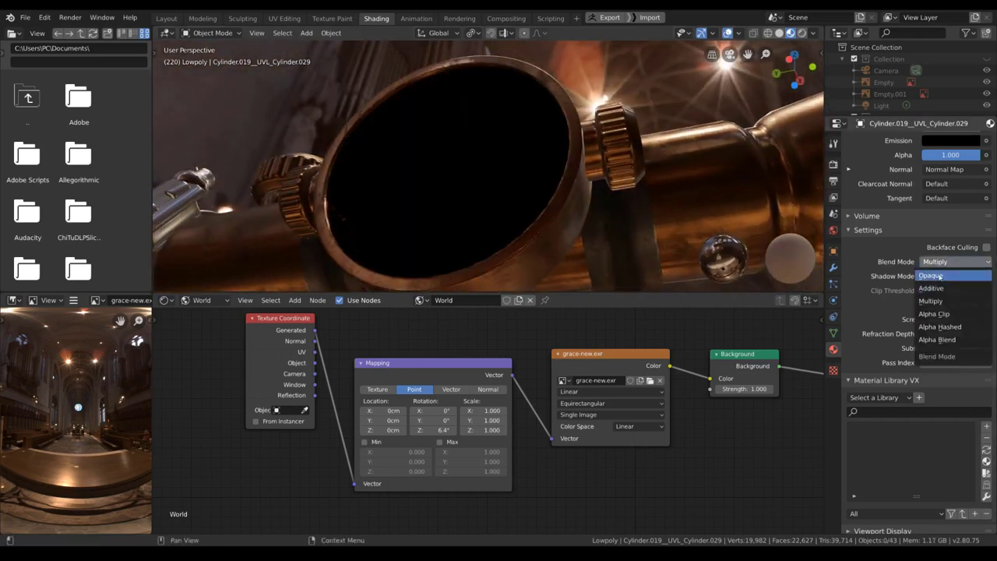
click(947, 313)
click(947, 262)
click(944, 326)
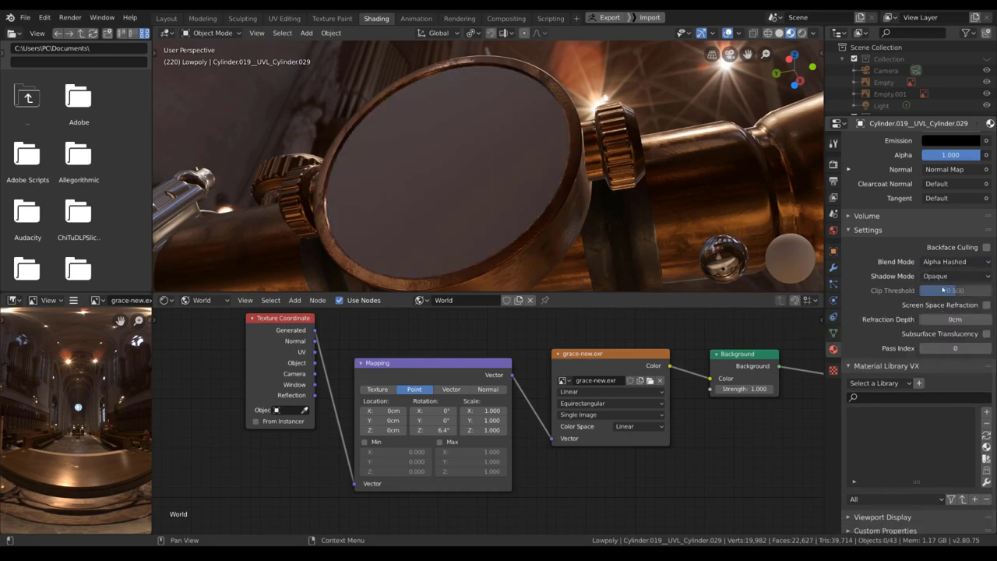
click(944, 262)
click(935, 339)
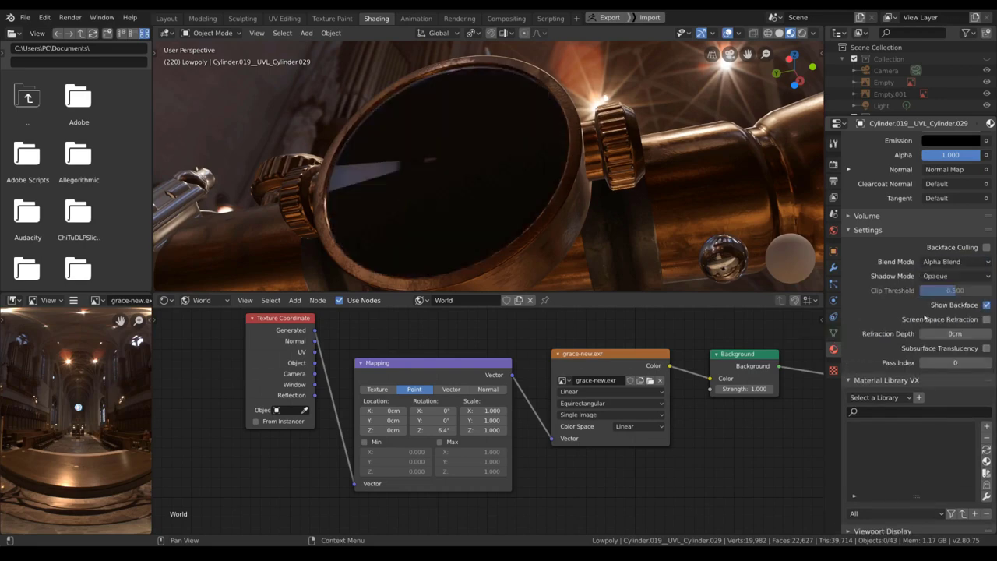
click(944, 262)
click(944, 289)
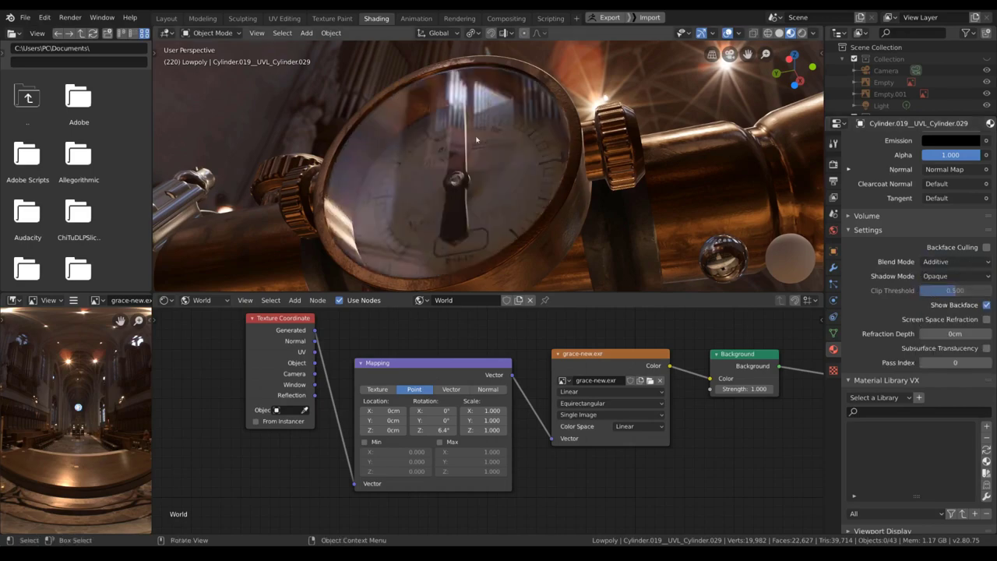
- Inspect the glass on the scope lens and dial from several angles and deselect everything
middle_drag(437, 132, 417, 167)
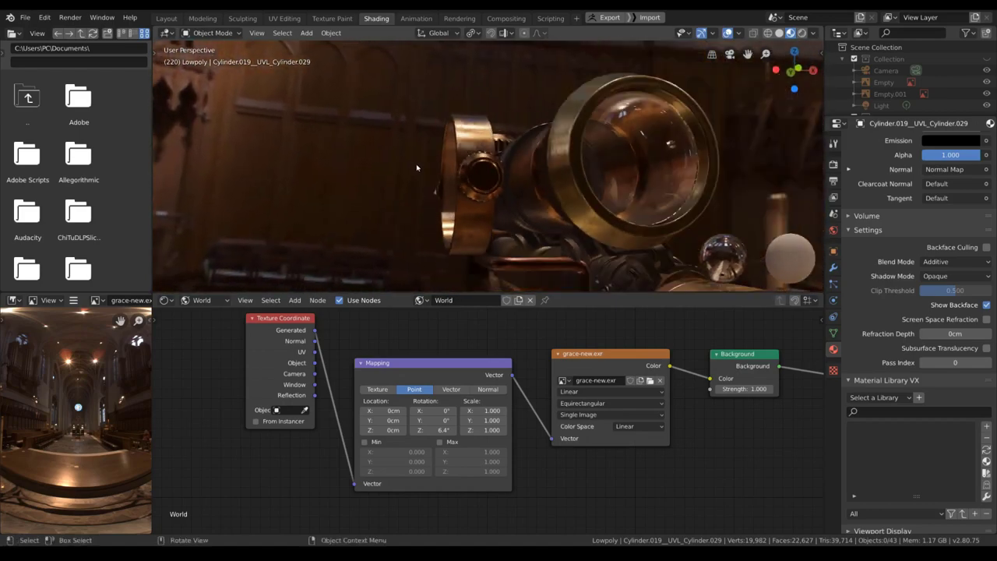
click(646, 134)
middle_drag(646, 134, 570, 176)
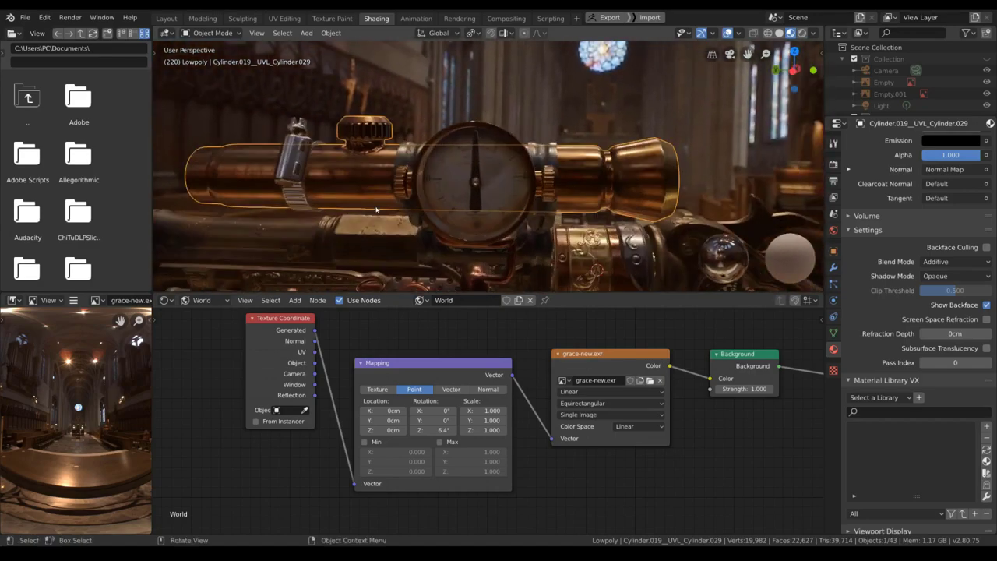
middle_drag(379, 205, 374, 173)
key(alt+a)
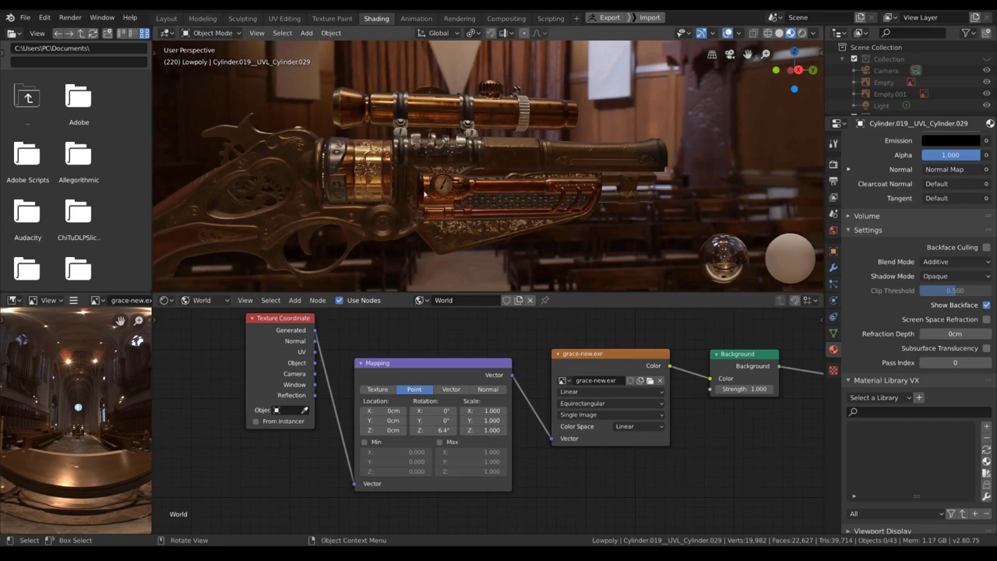
- Move the Texture Coordinate node down so it lines up beside the Mapping node
drag(292, 340, 299, 394)
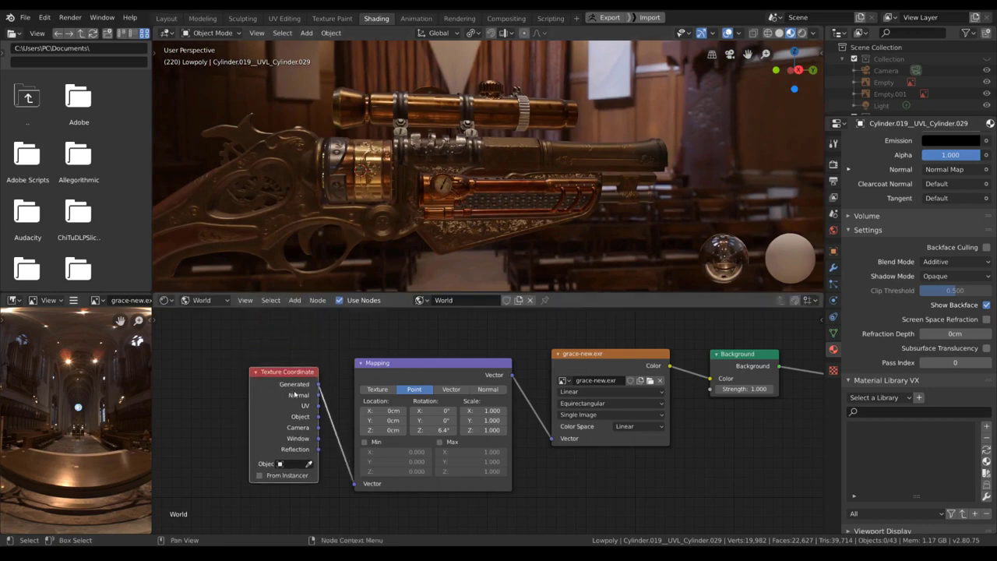
middle_drag(298, 393, 200, 377)
- Switch to the Layout workspace and display the gun with LookDev shading
click(166, 18)
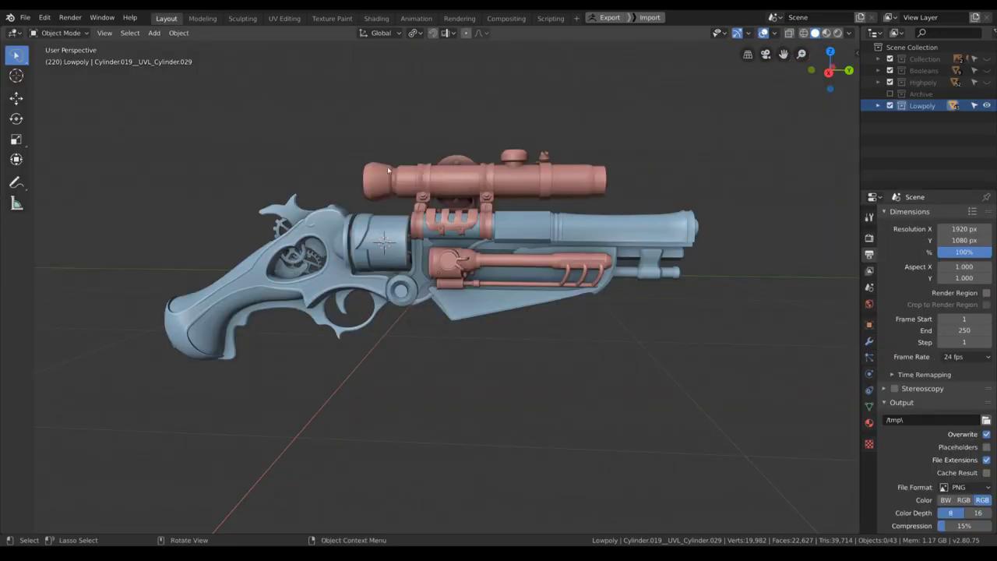
scroll(455, 226, up, 4)
key(z)
click(449, 284)
scroll(450, 287, down, 5)
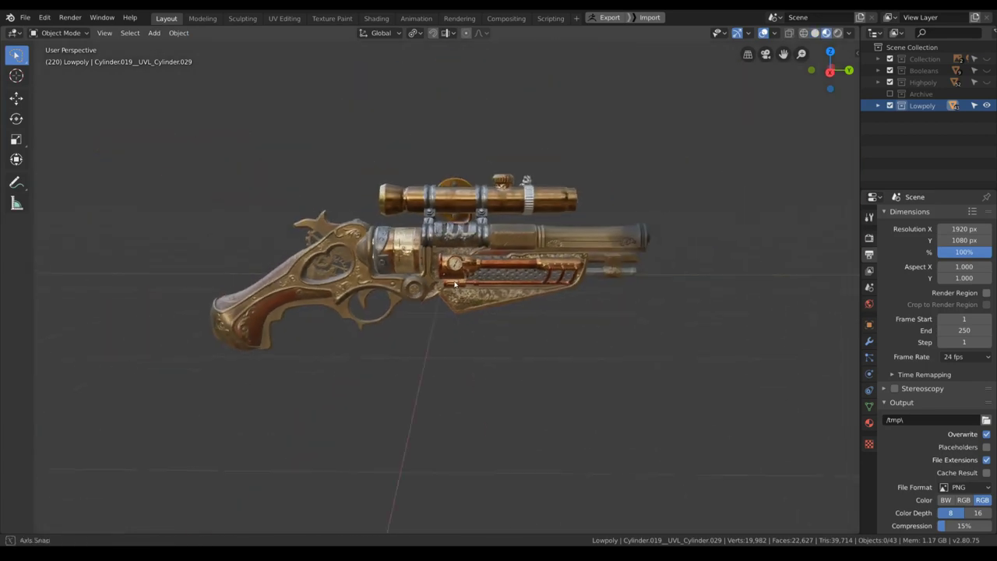
- Show the Eevee render settings and enable Scene World lighting for the viewport shading
click(869, 238)
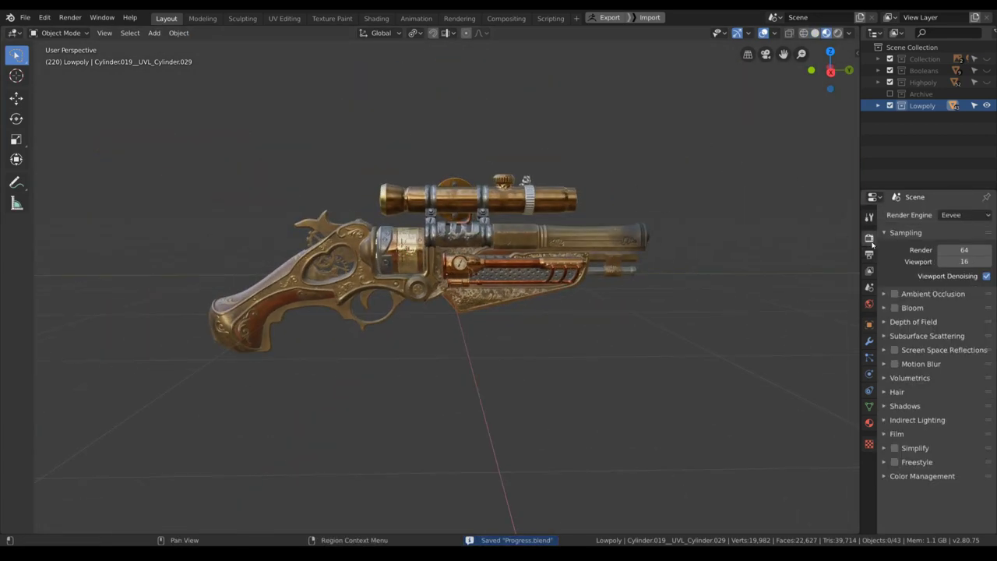
click(849, 34)
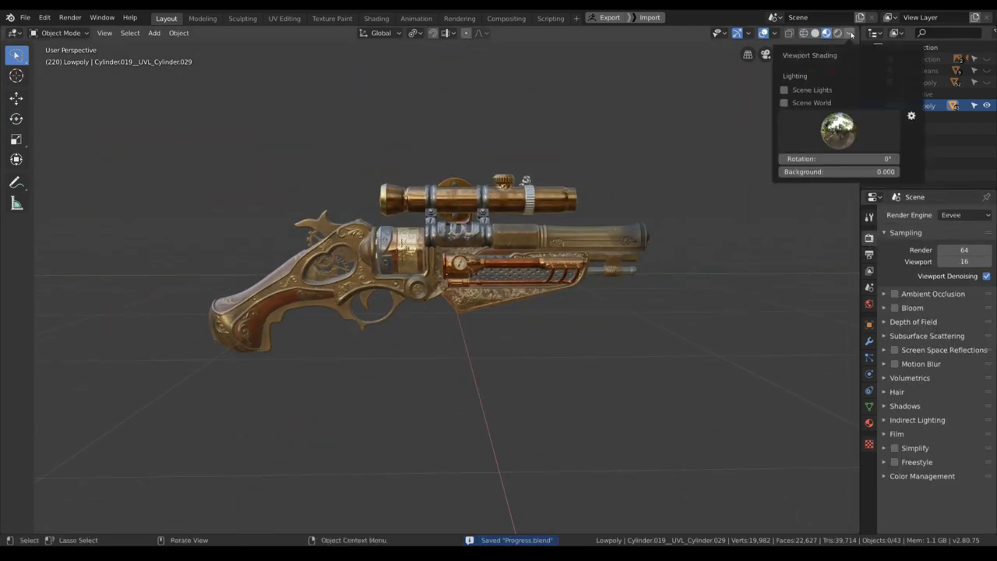
click(785, 103)
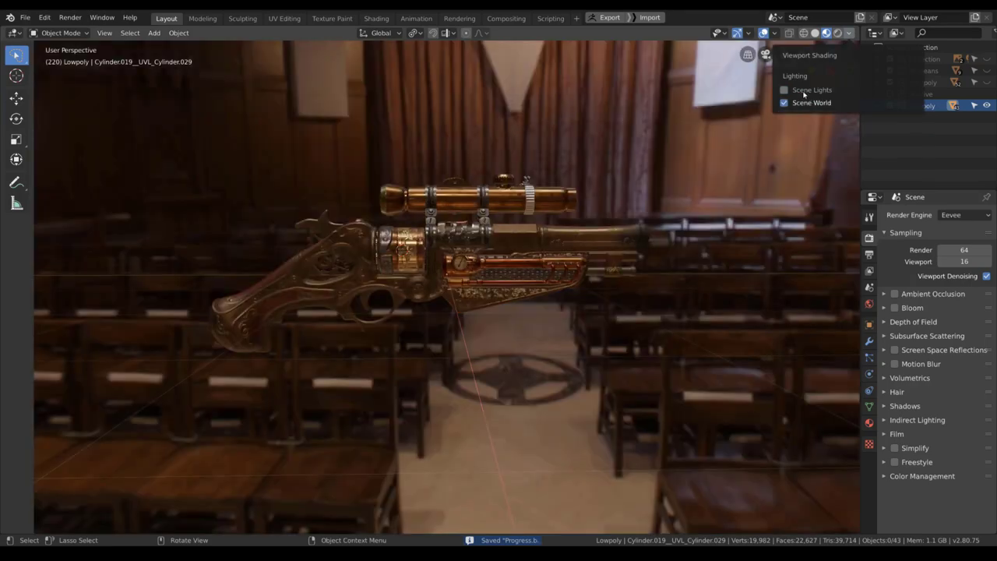
- Switch to the Shading workspace and insert a Mix Shader between the world's Background and World Output nodes
scroll(697, 134, up, 3)
scroll(697, 134, down, 2)
mouse_move(661, 157)
shift+middle_down()
mouse_move(667, 225)
mouse_move(486, 185)
shift+middle_up()
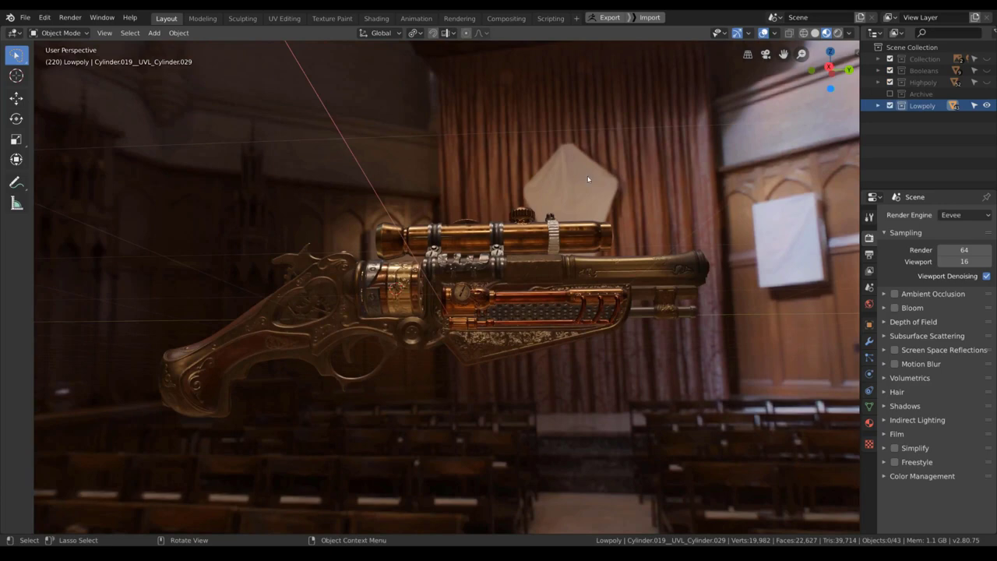
middle_drag(588, 177, 595, 183)
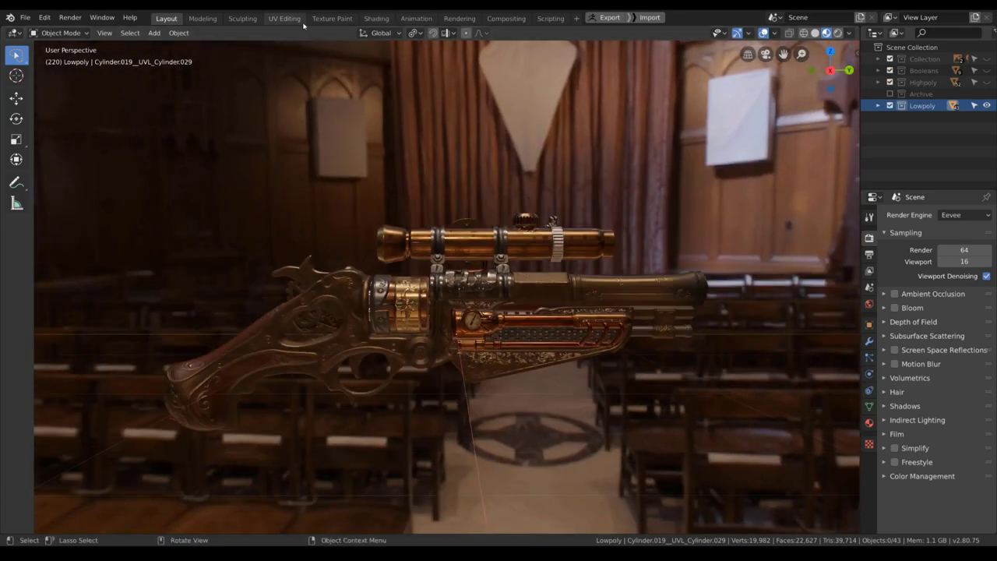
click(376, 18)
scroll(630, 348, down, 3)
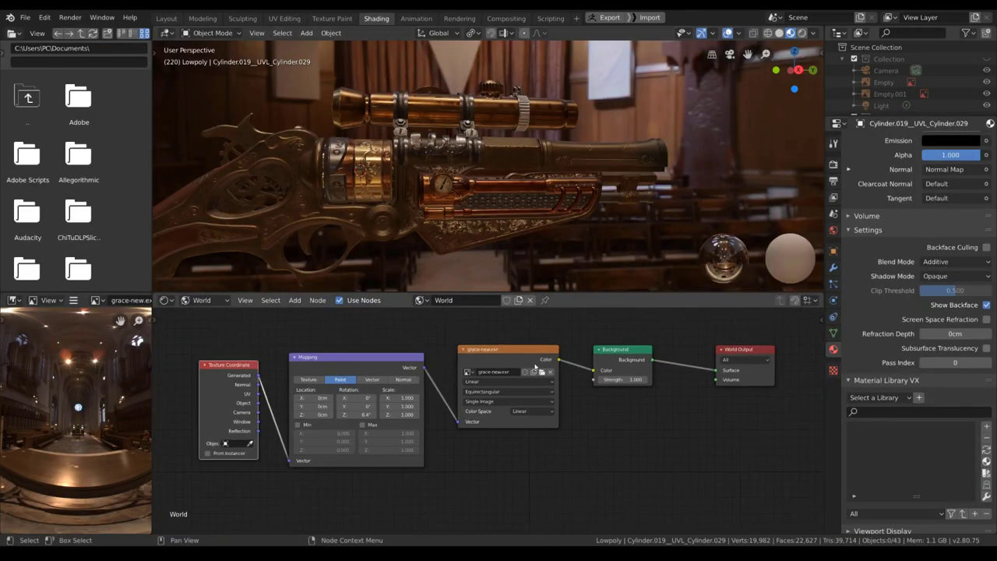
key(shift+a)
click(615, 341)
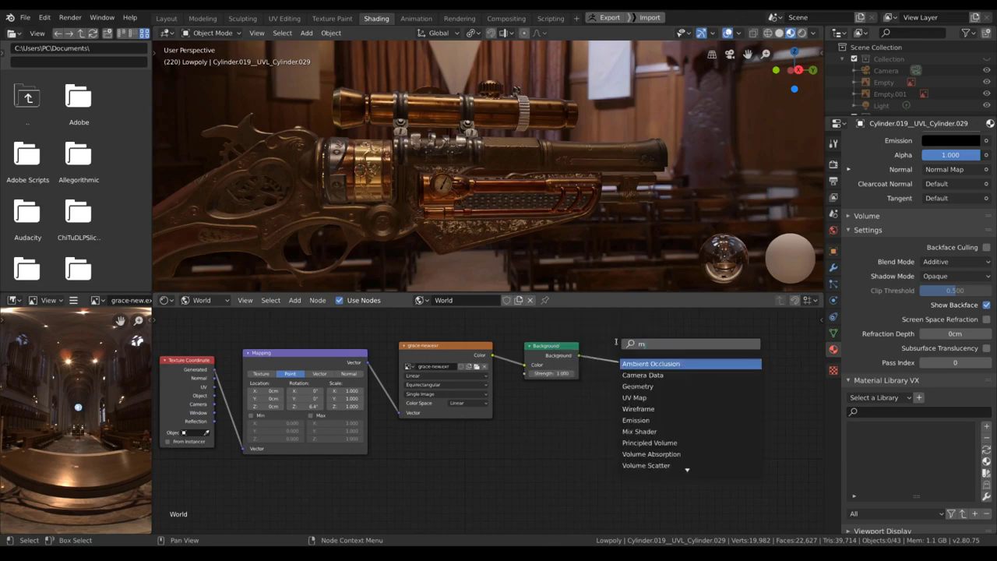
click(626, 374)
click(605, 347)
middle_drag(605, 347, 612, 343)
- Duplicate the Background node below the original and connect it to the second shader input of the Mix Shader
key(shift+a)
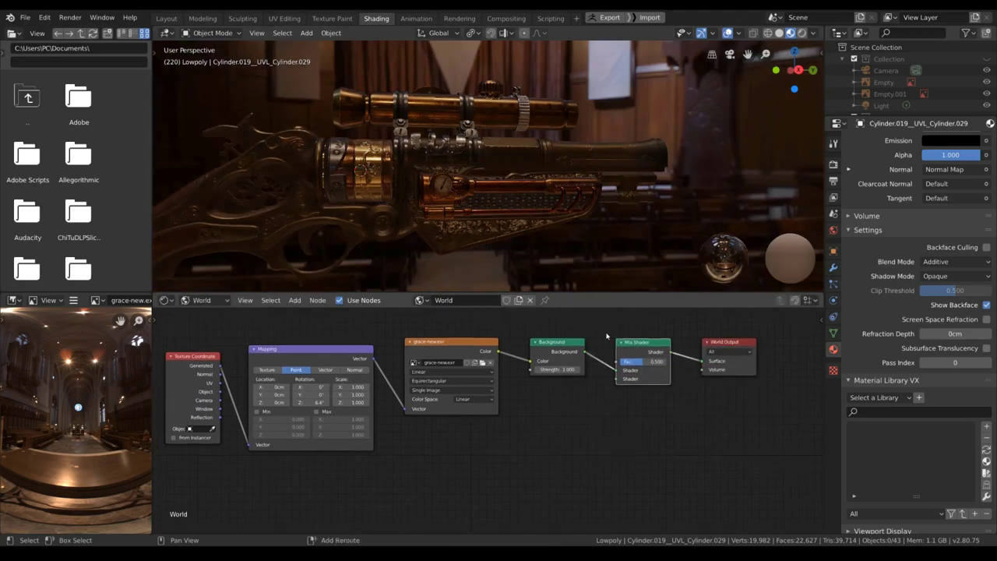
key(shift+d)
click(554, 427)
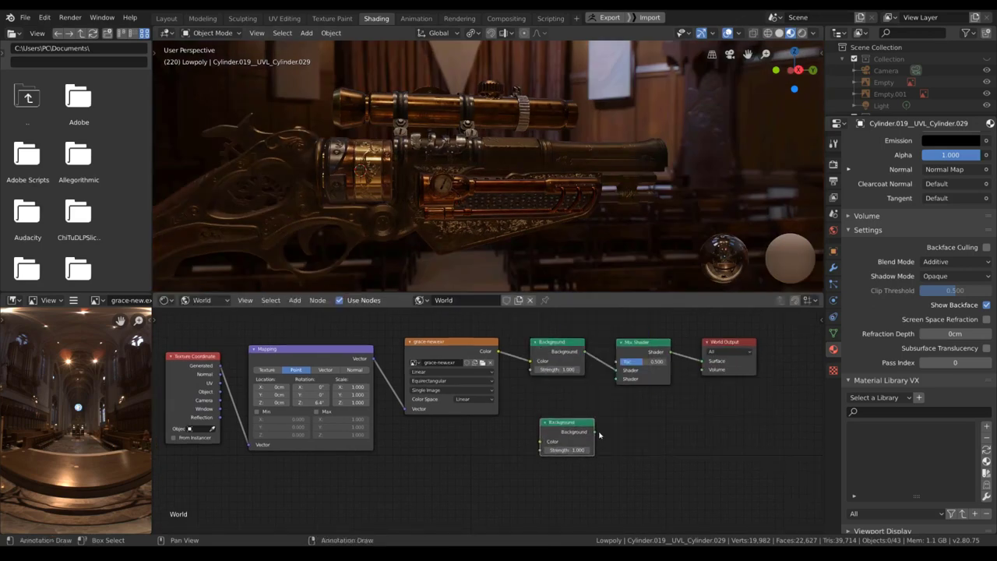
drag(611, 382, 616, 379)
- Add a Light Path node above the Background node and connect its Is Camera Ray output to the Mix Shader's Fac
middle_drag(580, 337, 591, 374)
key(shift+a)
click(587, 349)
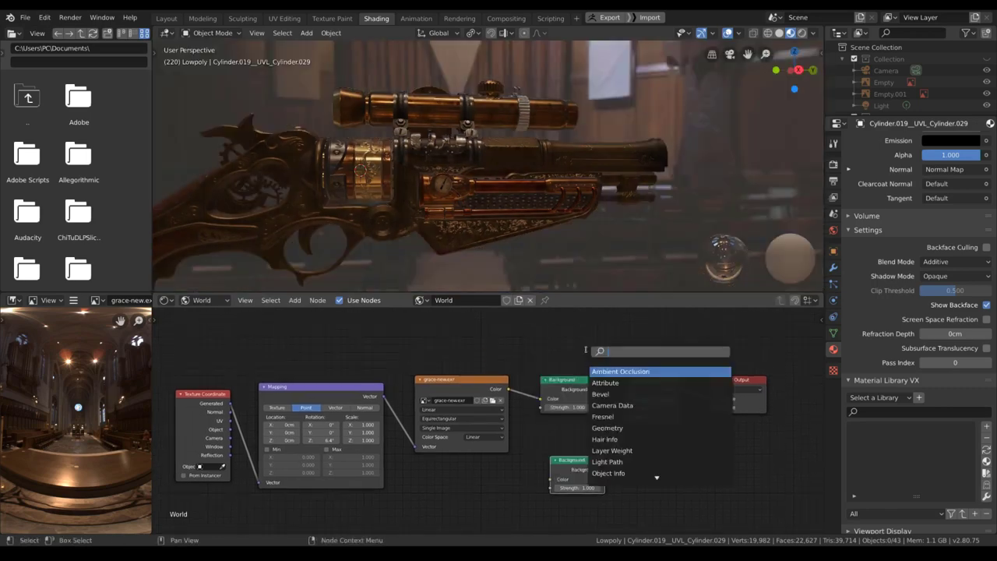
click(591, 371)
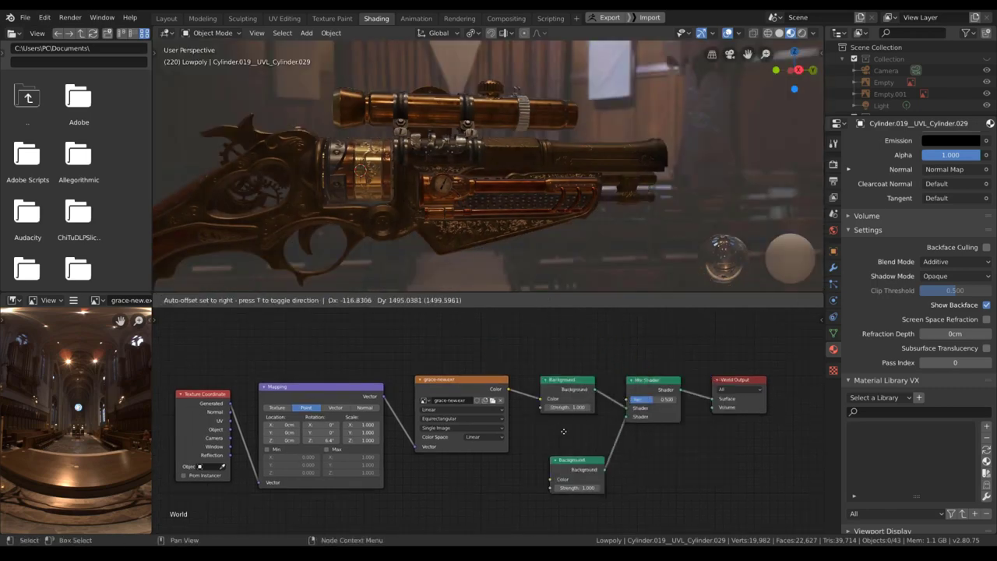
scroll(565, 355, down, 6)
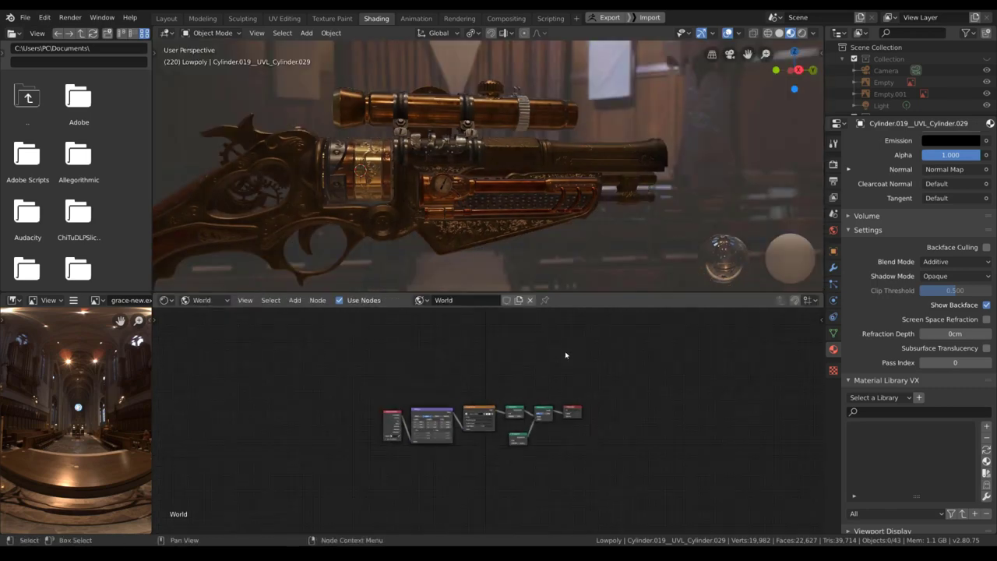
click(540, 419)
scroll(540, 417, up, 5)
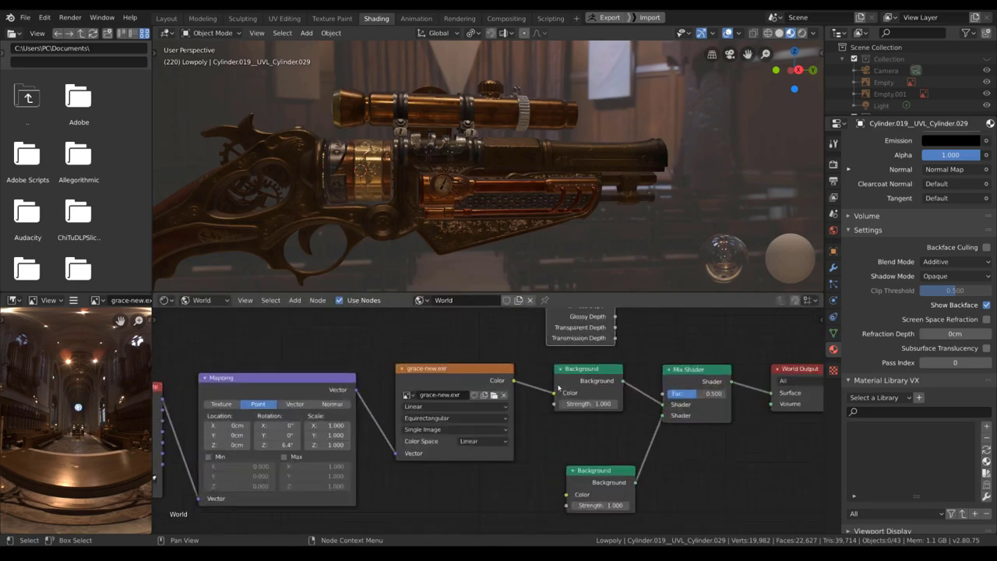
scroll(558, 387, down, 3)
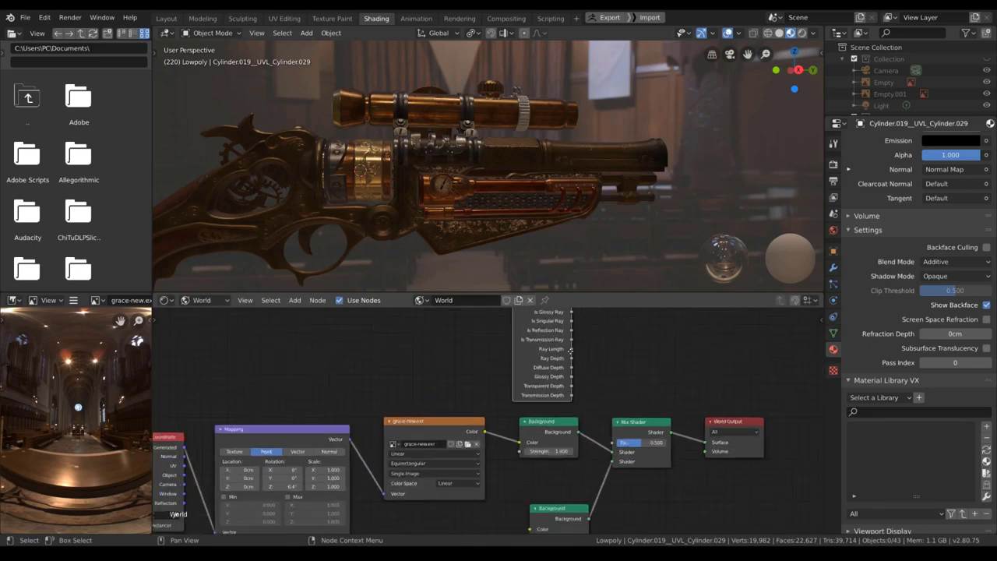
middle_drag(568, 357, 554, 407)
drag(555, 341, 597, 497)
middle_drag(531, 333, 540, 320)
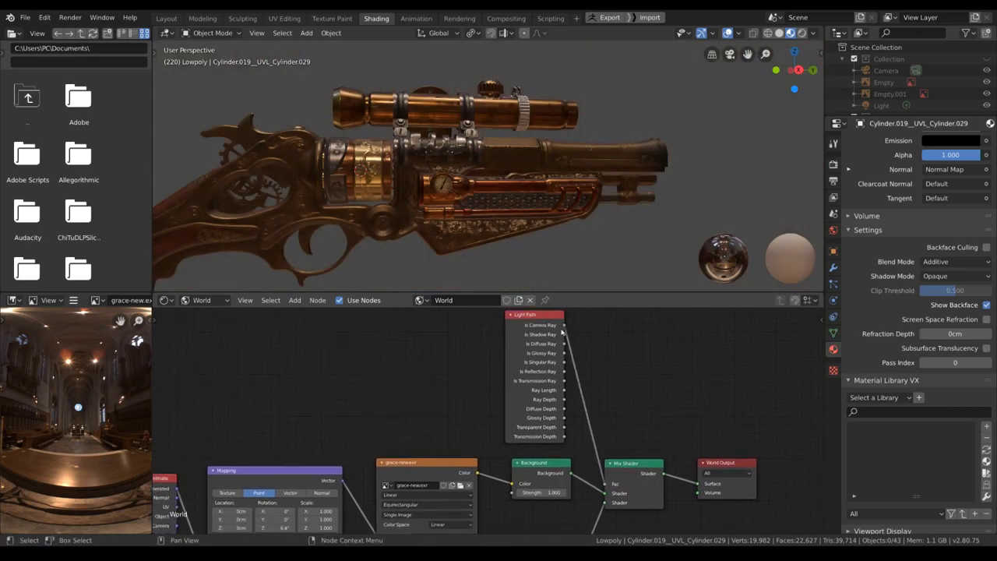
- Align the second Background node directly beneath the first one
middle_drag(546, 427, 564, 397)
scroll(563, 397, down, 1)
middle_drag(566, 324, 566, 338)
middle_drag(563, 439, 570, 399)
drag(575, 494, 566, 472)
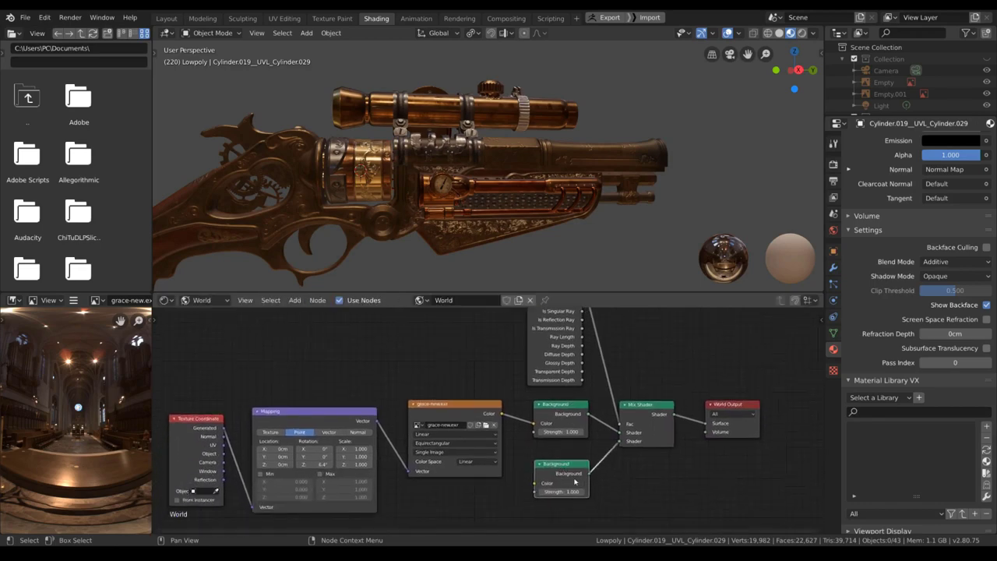
- Move the Texture Coordinate, Mapping and grace-new.exr nodes up and away from the Background nodes to make room
middle_drag(586, 360, 548, 395)
middle_drag(505, 429, 505, 387)
scroll(560, 252, down, 2)
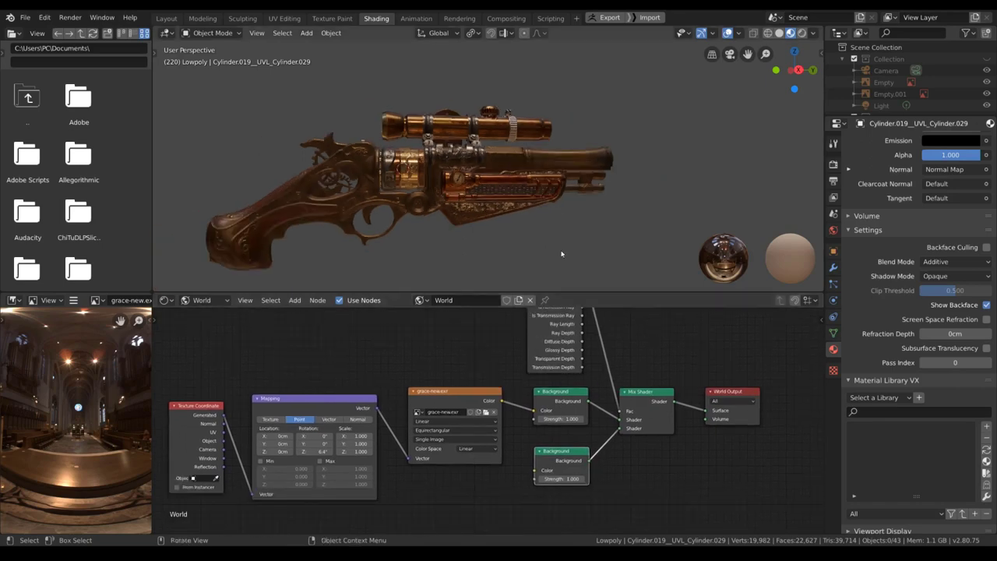
middle_drag(560, 251, 535, 248)
scroll(535, 249, up, 2)
scroll(615, 489, up, 2)
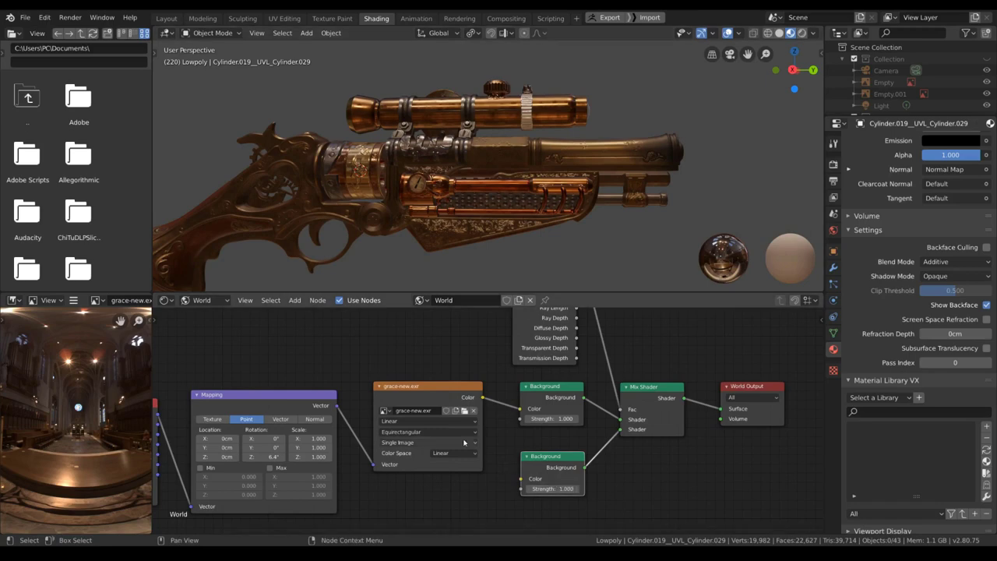
scroll(465, 443, down, 1)
middle_drag(465, 443, 578, 429)
drag(550, 360, 273, 435)
key(g)
click(543, 435)
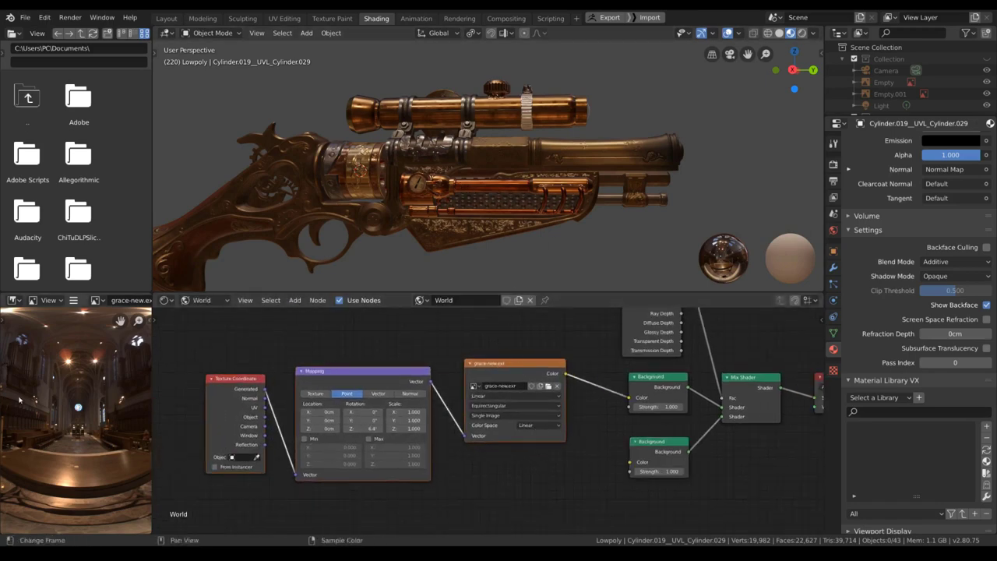
key(g)
click(459, 372)
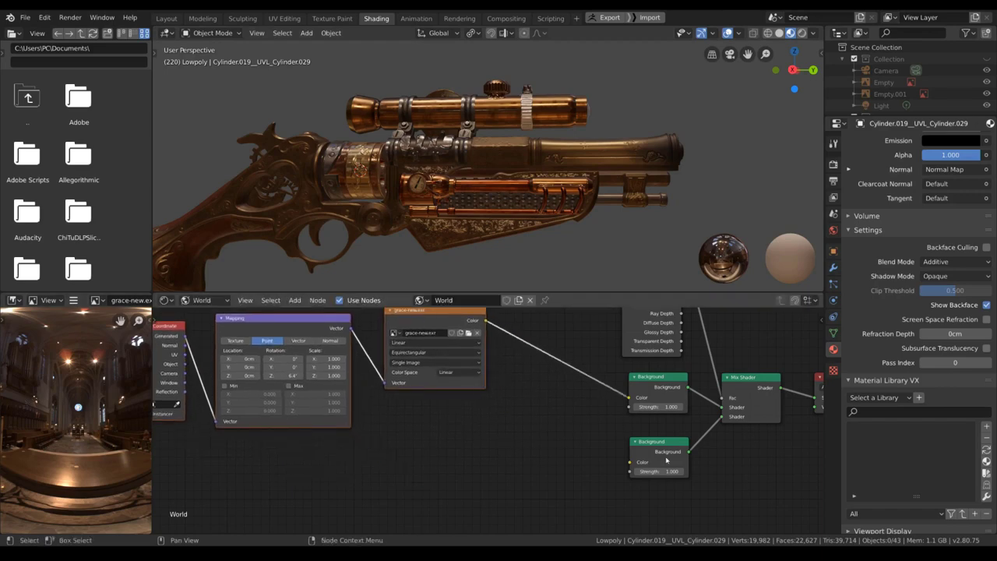
click(669, 465)
drag(731, 387, 732, 390)
key(shift+d)
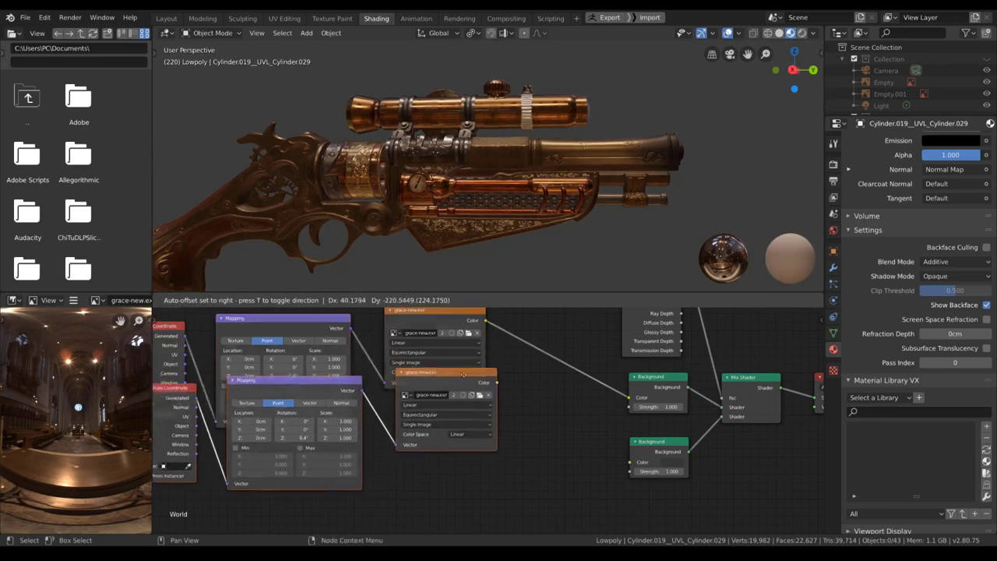
click(460, 454)
key(x)
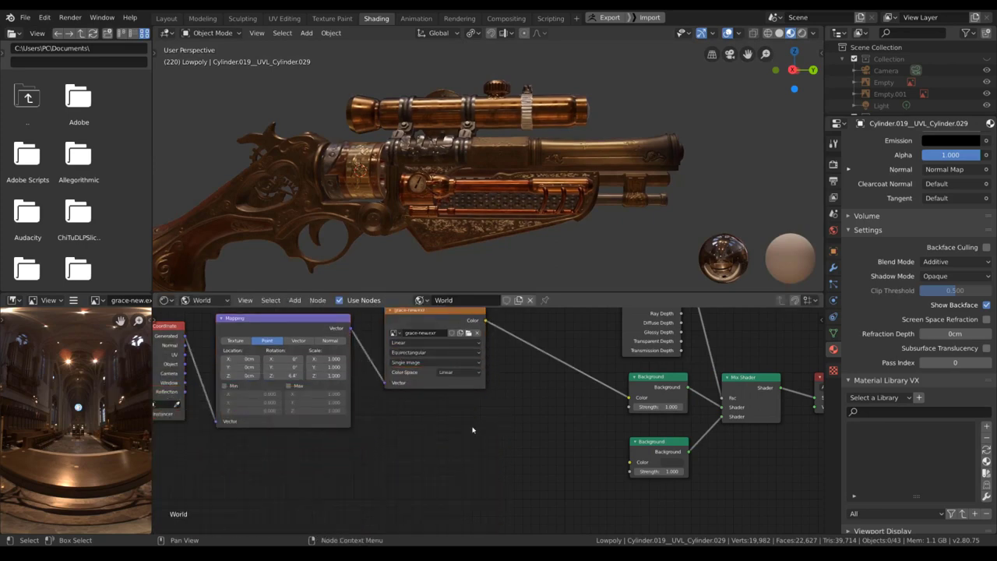
- Add a MixRGB node feeding the second Background's Color and connect the grace-new.exr Color output to its Color1
key(shift+a)
click(534, 380)
text(mix)
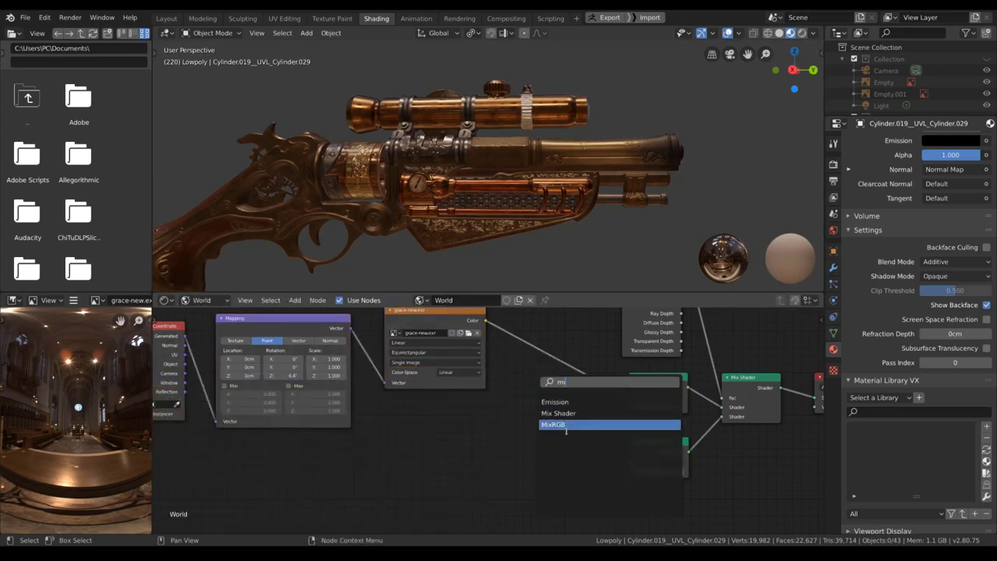
click(567, 426)
click(614, 448)
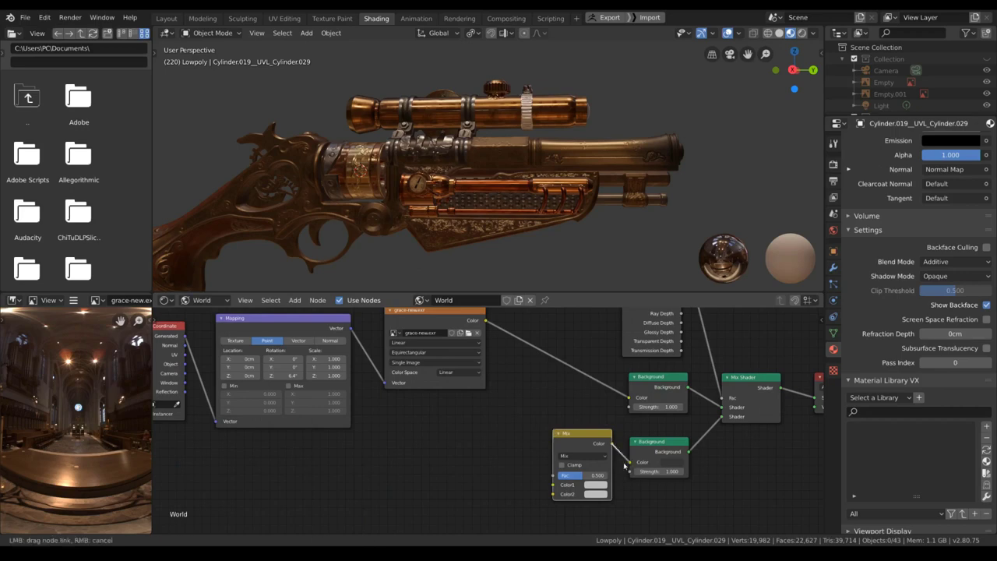
drag(553, 485, 488, 321)
- Set the MixRGB node's Color2 to black and its factor to about 0.5, keeping the Mix blend type
mouse_move(583, 475)
mouse_down()
mouse_move(612, 475)
mouse_move(592, 475)
mouse_up()
click(583, 456)
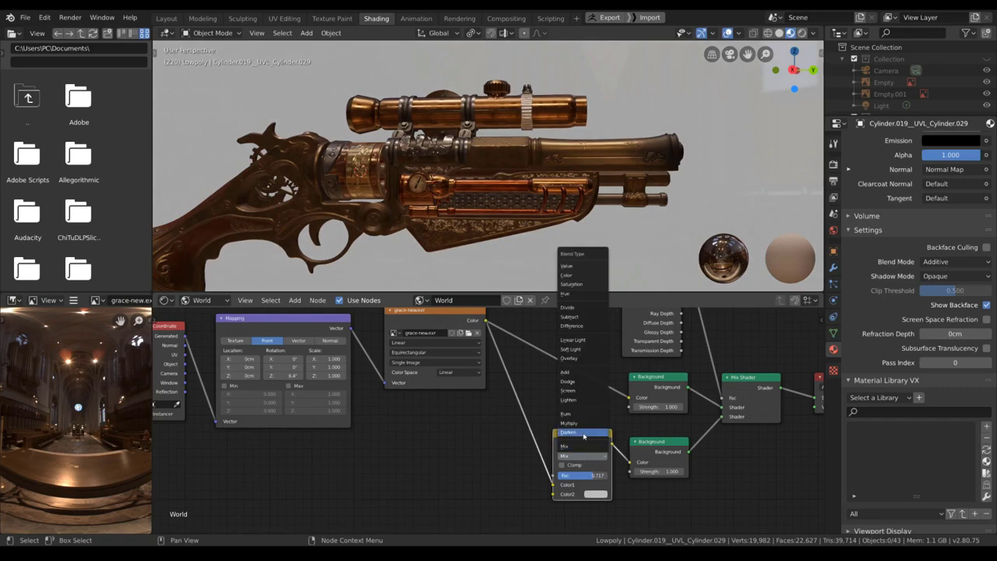
click(596, 494)
drag(657, 377, 657, 431)
mouse_move(580, 471)
mouse_down()
mouse_move(556, 472)
mouse_move(598, 472)
mouse_up()
scroll(515, 158, up, 1)
middle_drag(517, 159, 514, 187)
mouse_move(593, 473)
mouse_down()
mouse_move(573, 474)
mouse_move(602, 474)
mouse_move(574, 474)
mouse_move(584, 475)
mouse_up()
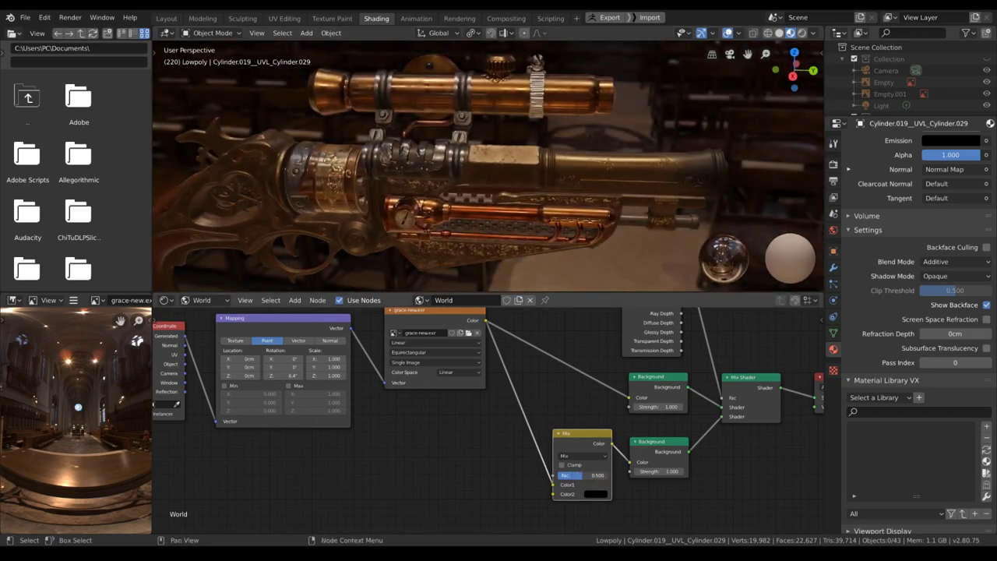
- Return to the Layout workspace and save the file
scroll(491, 219, down, 2)
middle_drag(492, 219, 478, 179)
click(169, 20)
shift+middle_drag(554, 242, 530, 212)
key(ctrl+s)
- Expand the Color Management settings and set the Look to Medium Contrast
scroll(529, 210, up, 2)
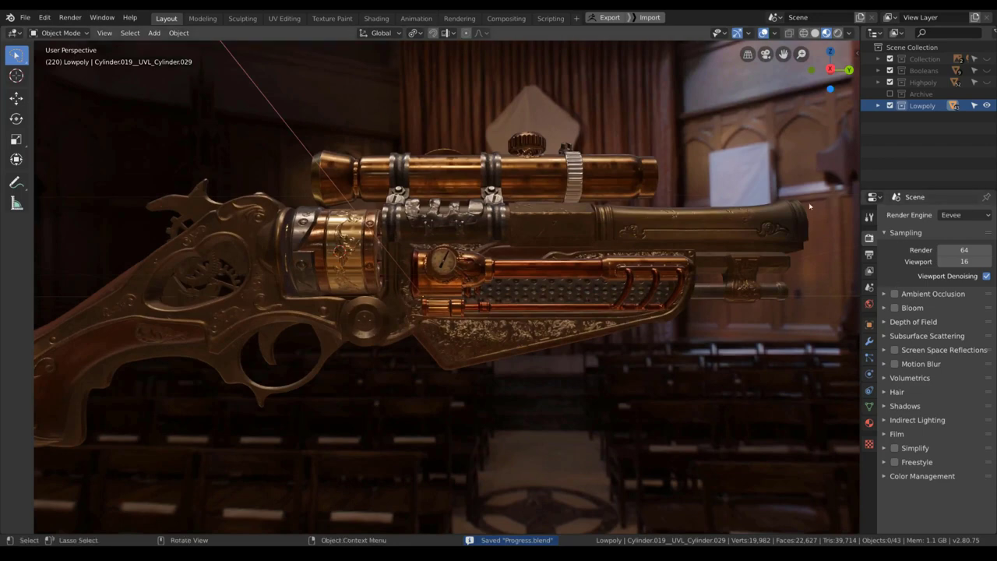
shift+middle_drag(755, 225, 787, 234)
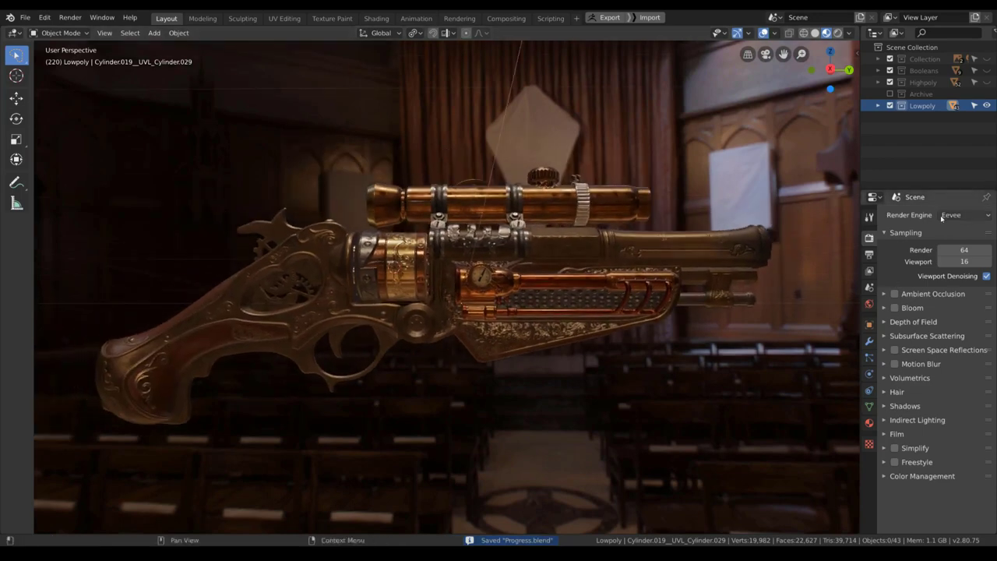
click(934, 479)
scroll(939, 475, down, 2)
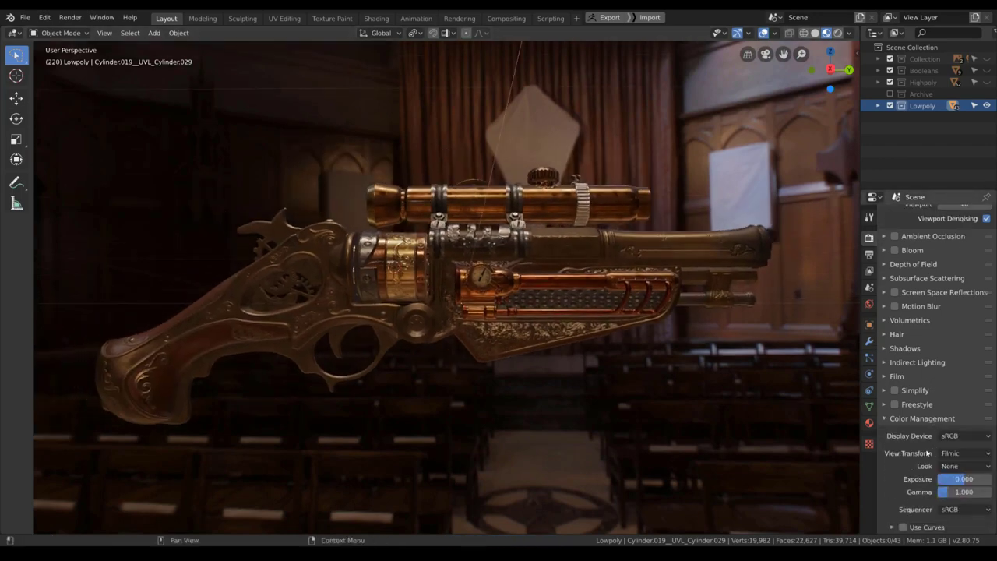
click(948, 466)
click(934, 403)
- Try the High Contrast look on the gun and set the Look back to Medium Contrast
click(951, 466)
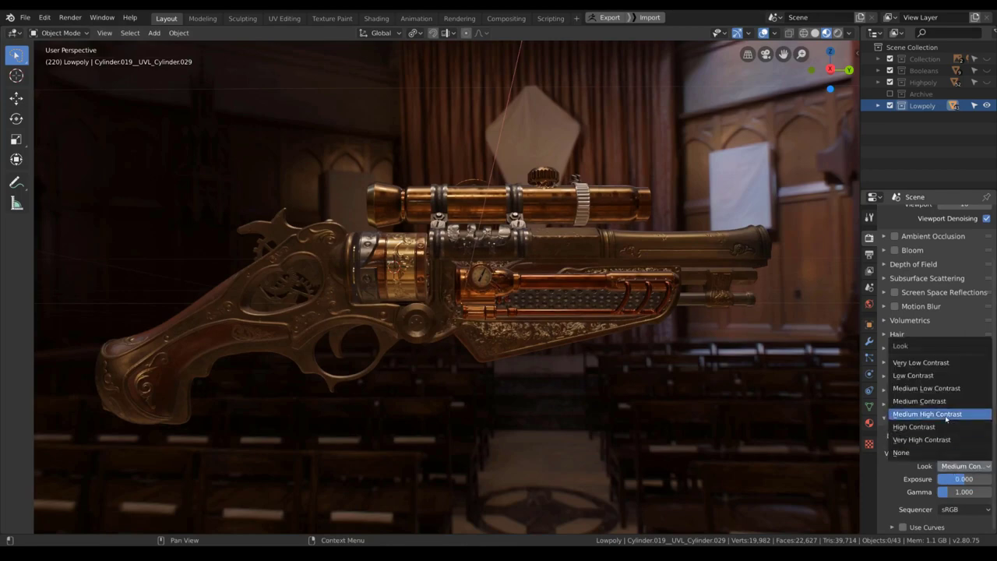
click(944, 429)
middle_drag(676, 363, 672, 384)
click(939, 466)
click(933, 402)
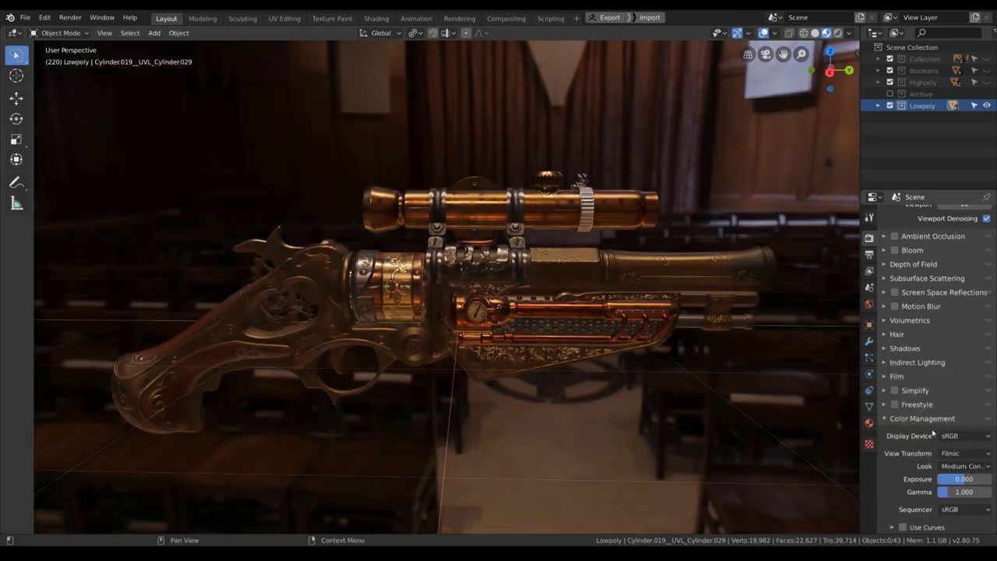
- Collapse Color Management and look through the Freestyle, Simplify, Film and Indirect Lighting render settings
click(918, 420)
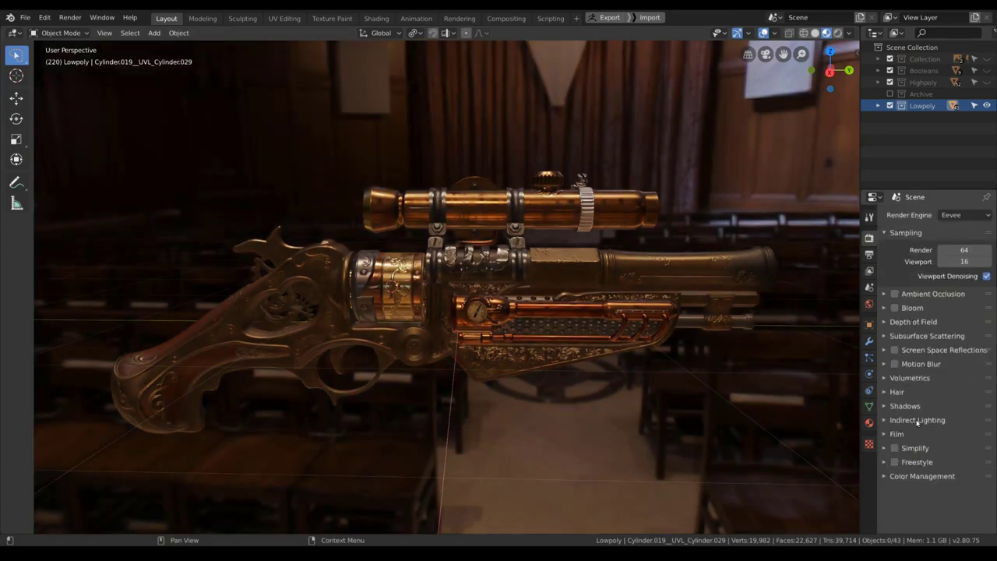
click(919, 465)
click(919, 465)
click(920, 450)
click(920, 448)
click(904, 434)
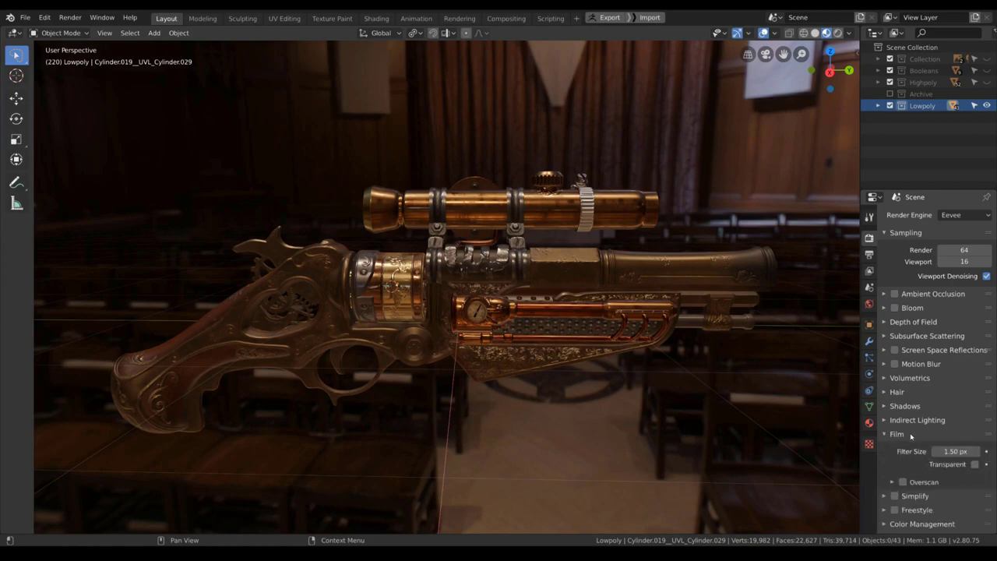
click(910, 433)
click(919, 420)
scroll(919, 421, down, 2)
click(919, 373)
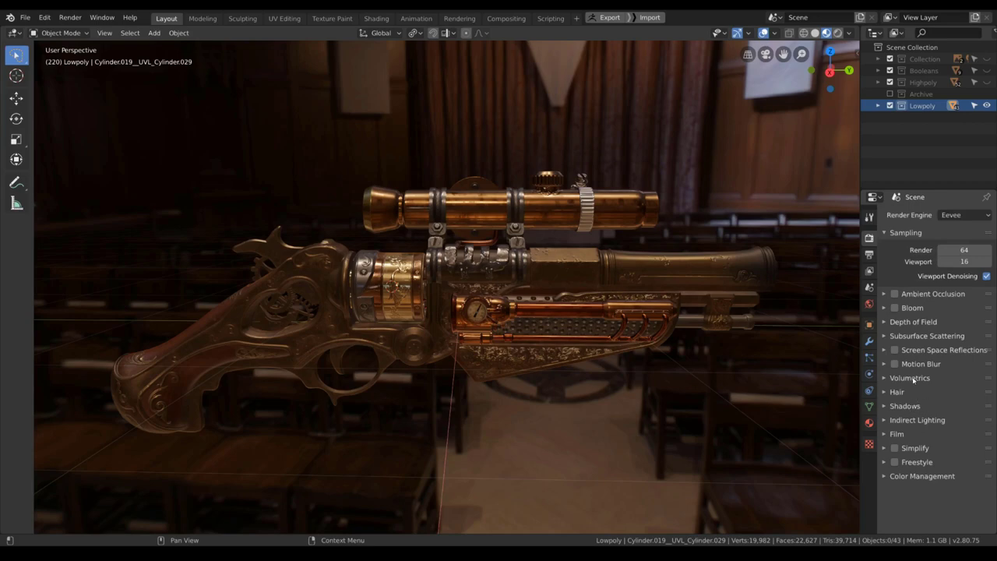
- Expand and enable Screen Space Reflections, and check the effect on the gun up close
click(914, 349)
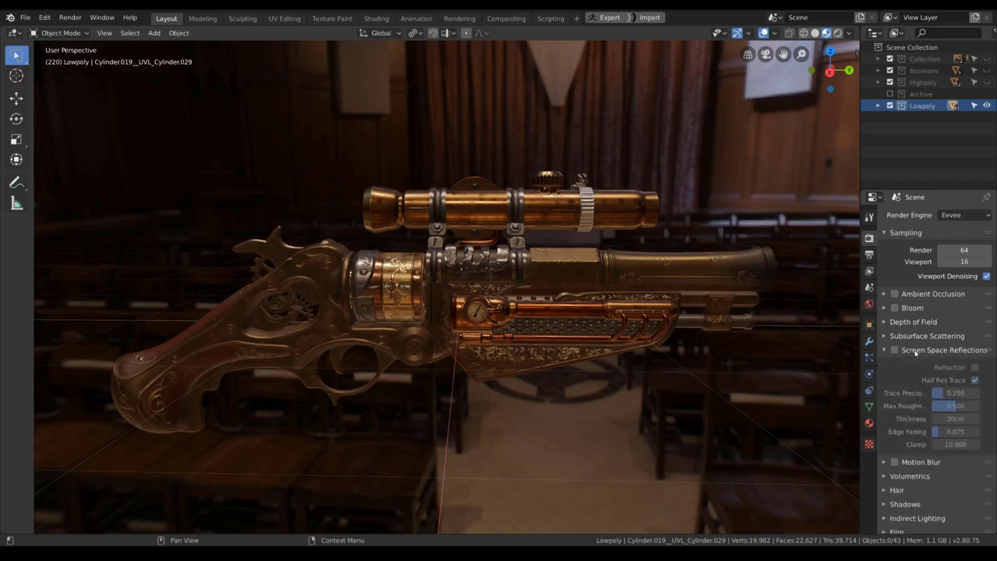
mouse_move(688, 329)
middle_down()
mouse_move(685, 308)
mouse_move(687, 324)
middle_up()
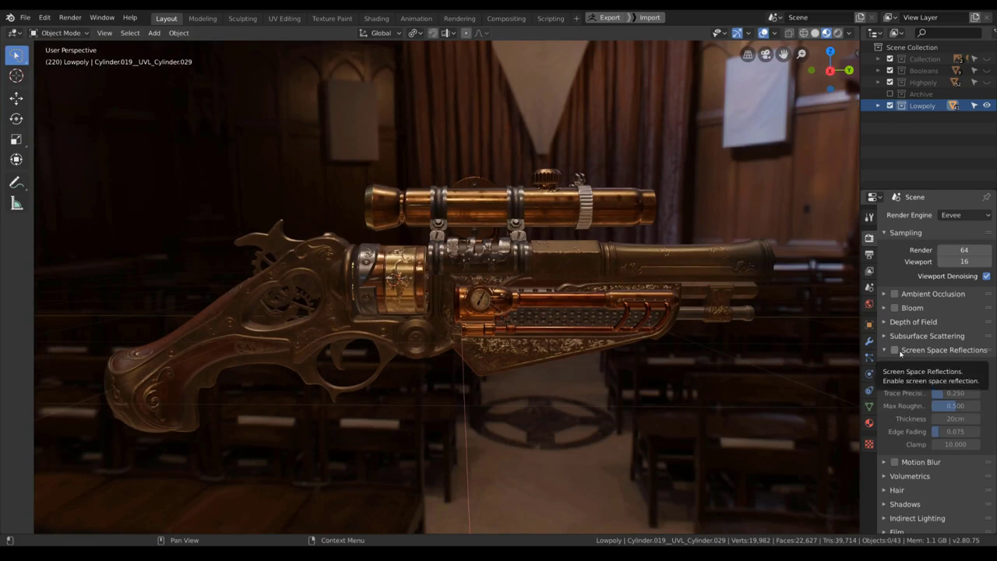
click(895, 349)
middle_drag(639, 313, 621, 304)
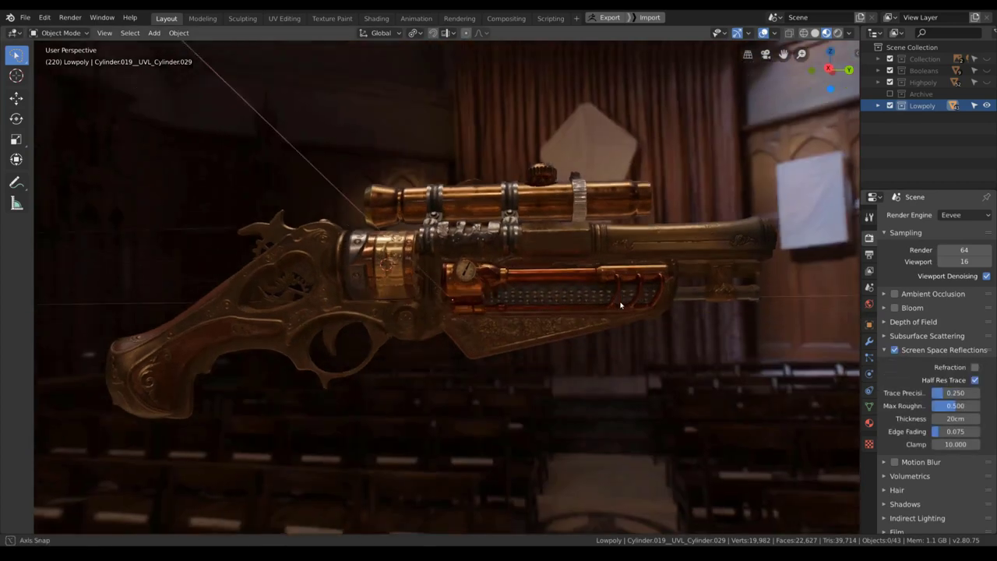
scroll(621, 304, up, 3)
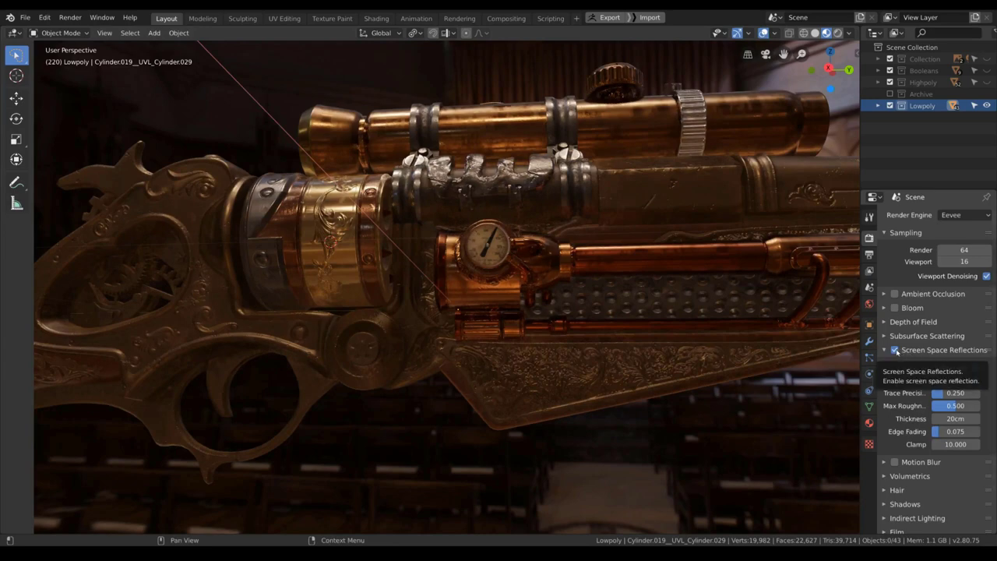
- Compare the gun with Screen Space Reflections off and on, leave it enabled and collapse its settings
click(895, 351)
click(896, 352)
click(922, 349)
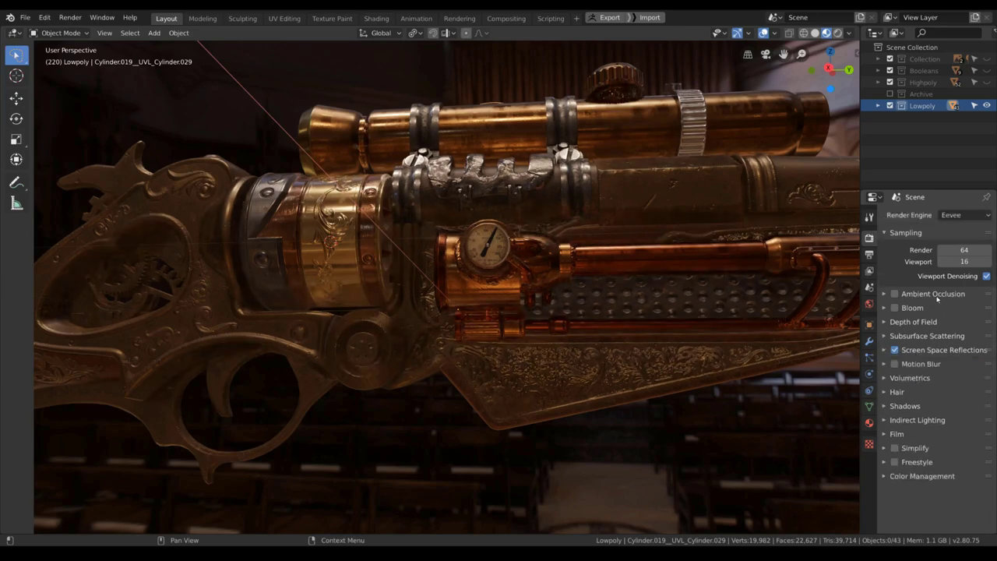
- Enable Ambient Occlusion, compare the gun with it off and on, and collapse its settings
click(906, 293)
click(895, 293)
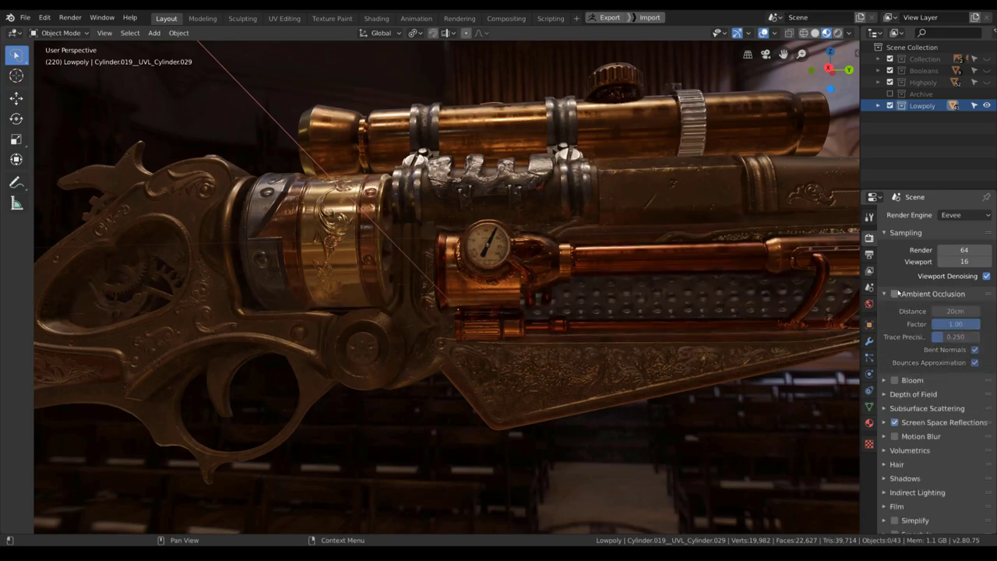
middle_drag(646, 296, 604, 319)
click(895, 294)
click(895, 295)
click(895, 295)
click(895, 294)
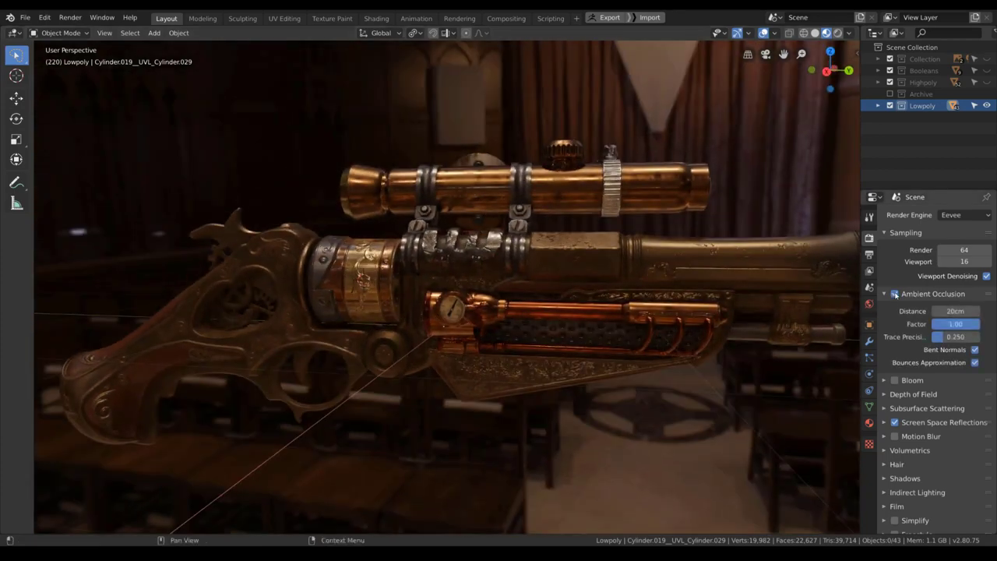
middle_drag(776, 294, 750, 272)
click(927, 293)
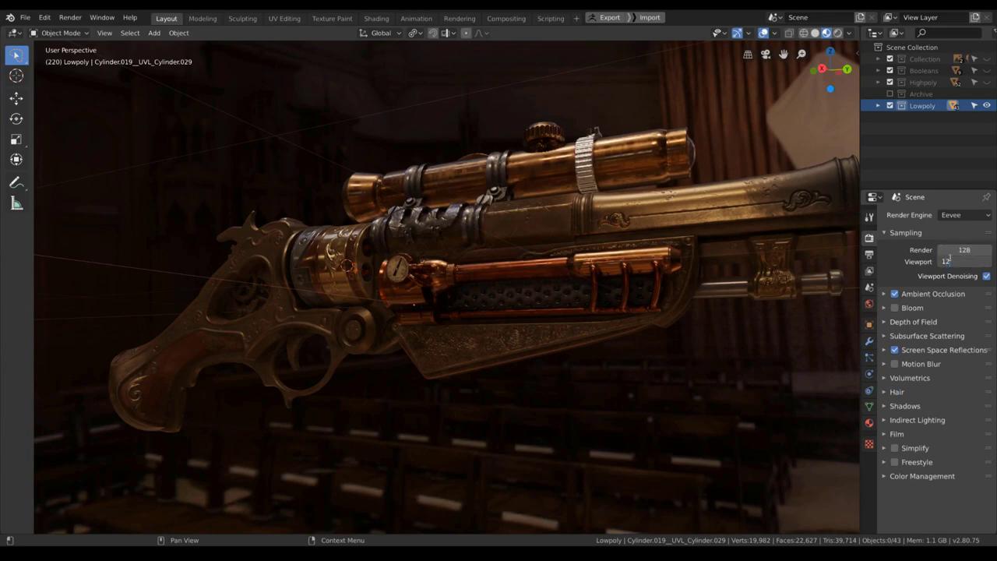
- Collapse the Sampling settings and save the file
click(916, 233)
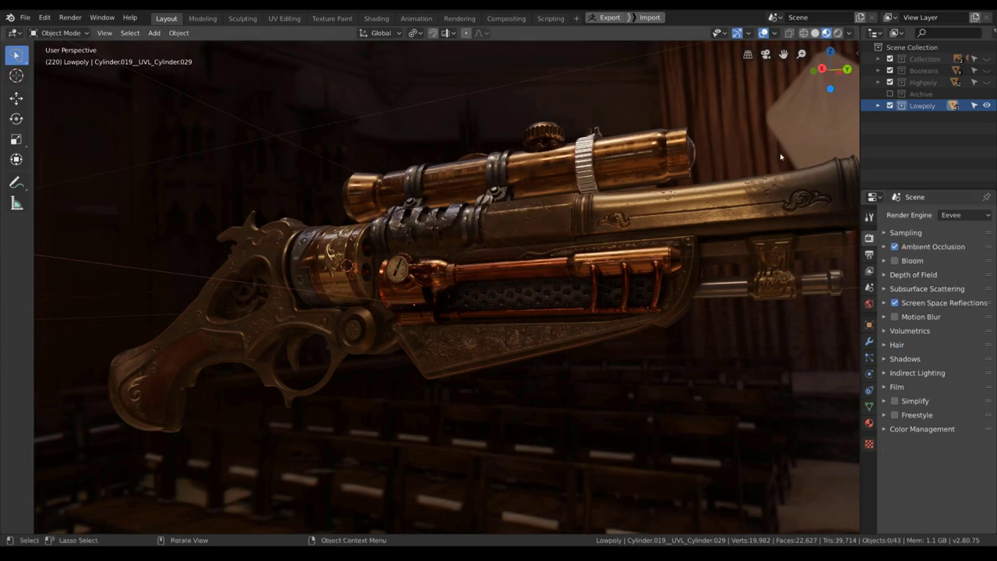
middle_drag(701, 124, 652, 119)
scroll(633, 171, down, 3)
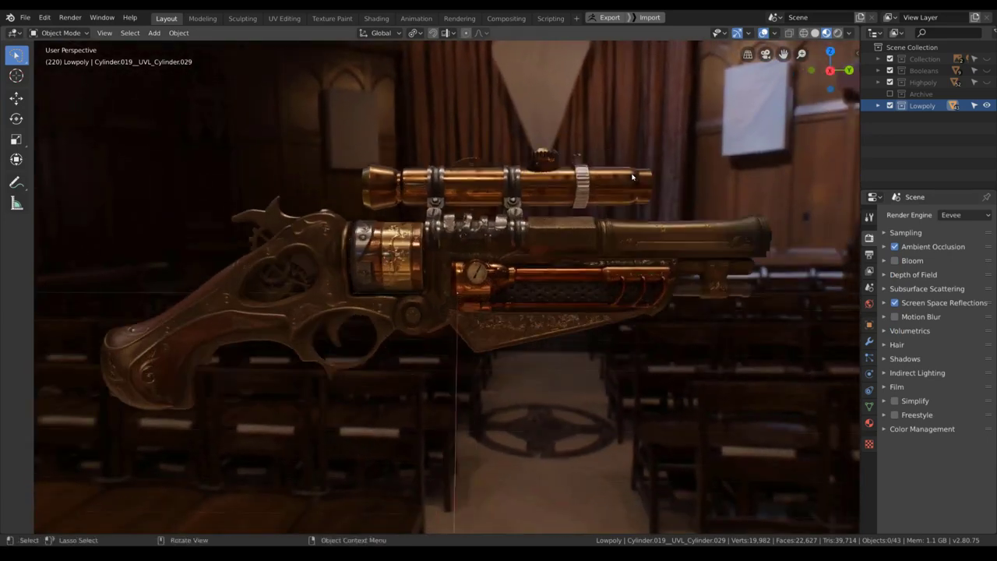
key(ctrl+s)
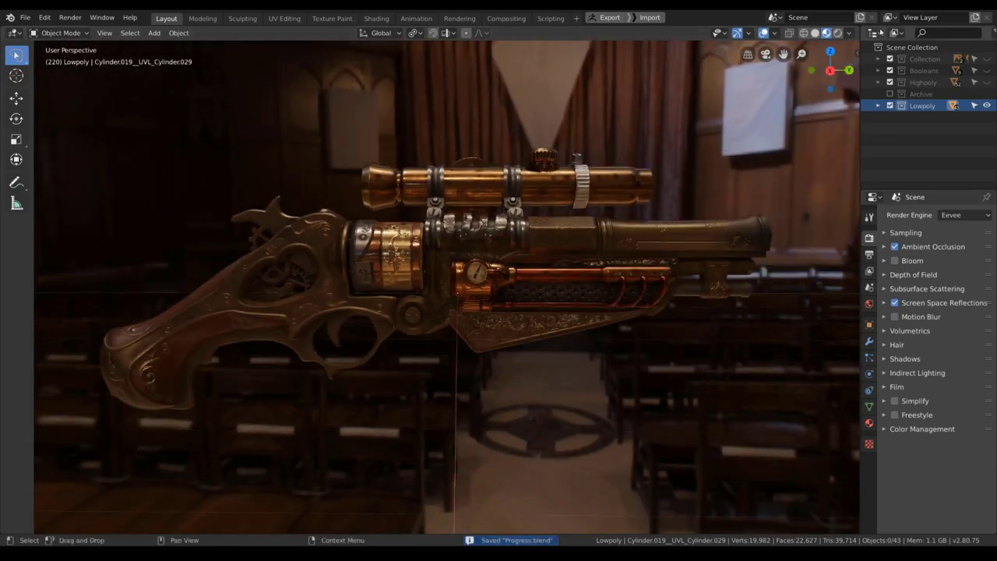
- Split the 3D viewport into two side by side and switch the second one to solid shading with the toolbar hidden
drag(858, 29, 507, 70)
key(t)
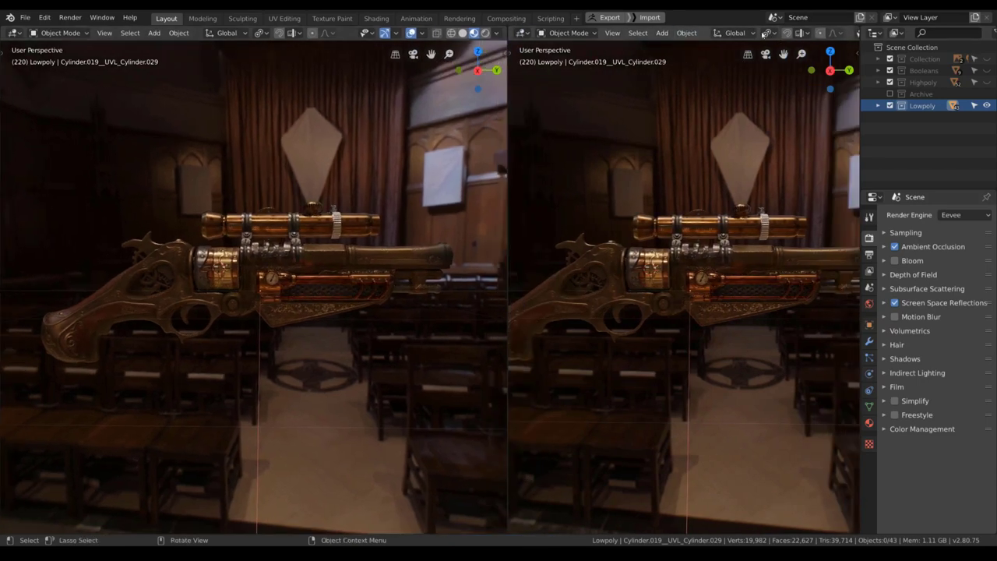
click(765, 34)
key(z)
click(661, 203)
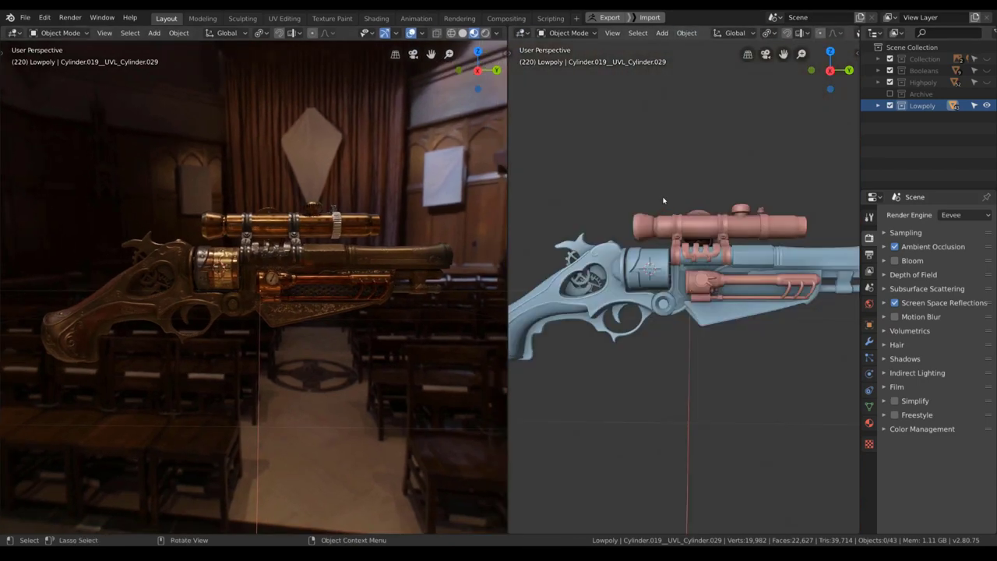
middle_drag(661, 203, 670, 226)
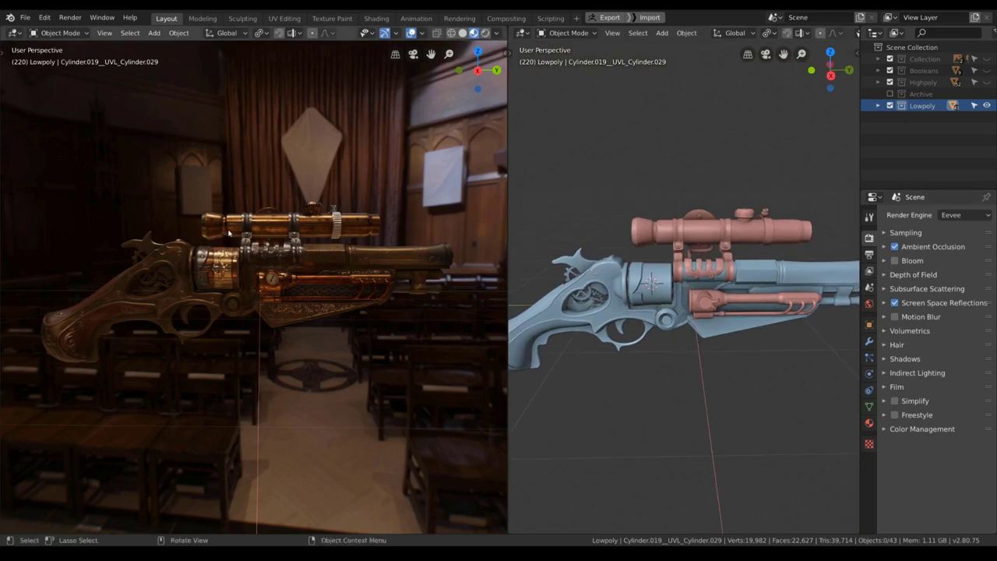
scroll(226, 232, up, 5)
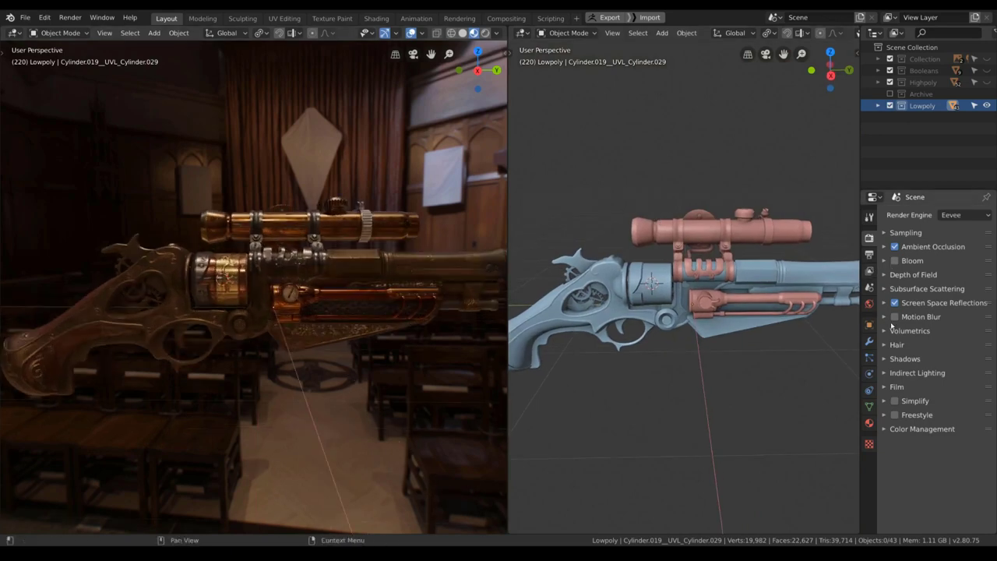
- Split the solid viewport horizontally and show the World node tree in a Shader Editor beneath it
click(870, 304)
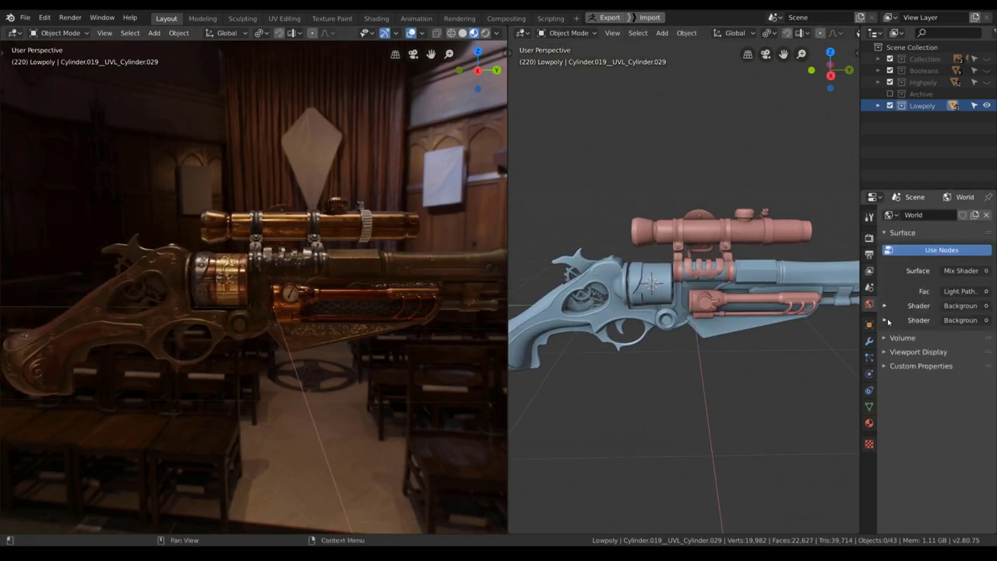
click(885, 320)
click(885, 320)
drag(510, 533, 511, 298)
click(521, 306)
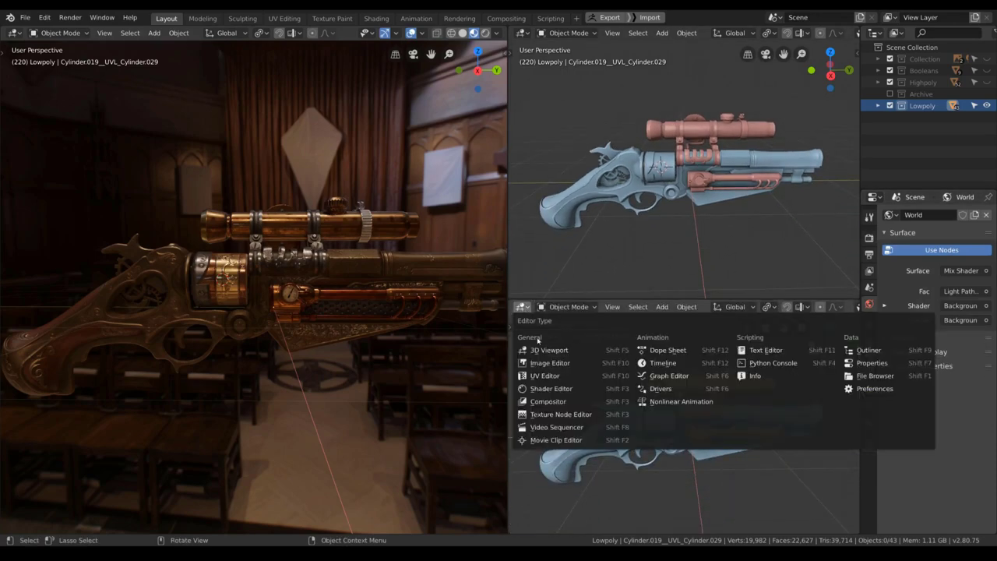
click(555, 389)
key(n)
click(558, 307)
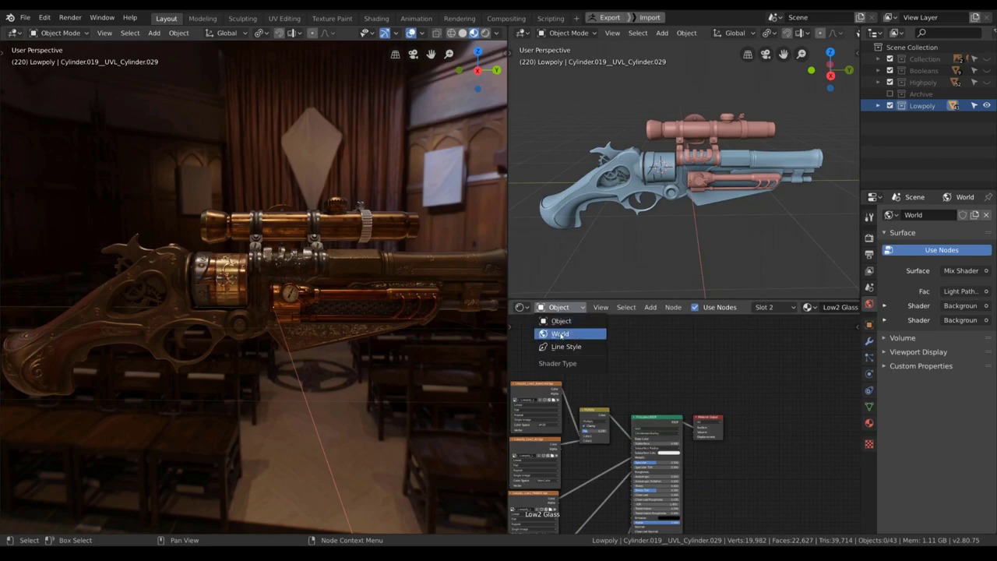
click(556, 336)
- Rotate the environment by setting the Mapping node's Z rotation to 143°
scroll(696, 408, up, 2)
scroll(696, 408, up, 3)
middle_drag(582, 437, 768, 464)
scroll(691, 423, up, 4)
drag(687, 407, 771, 406)
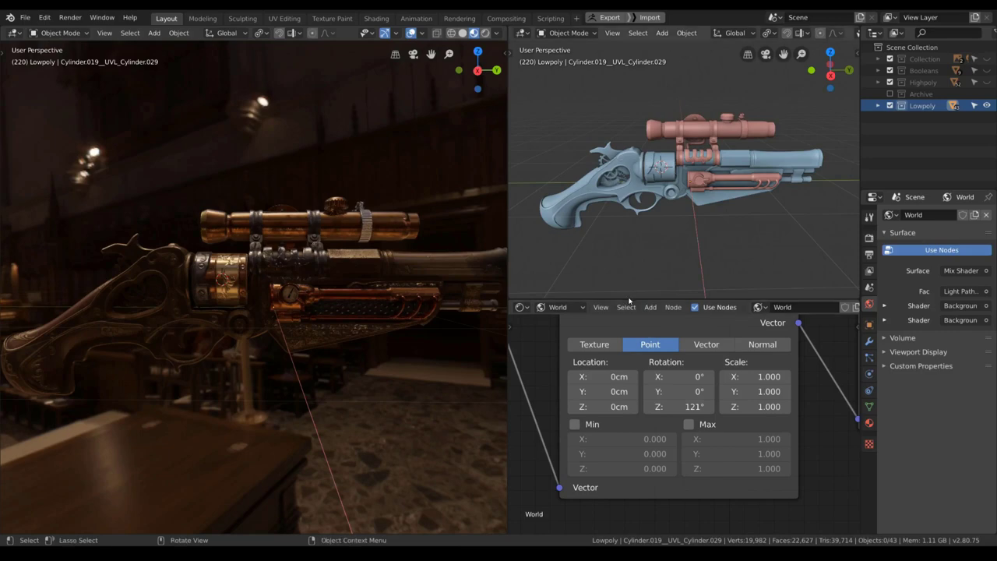
drag(629, 300, 630, 323)
mouse_move(677, 418)
mouse_down()
mouse_move(705, 418)
mouse_move(663, 418)
mouse_up()
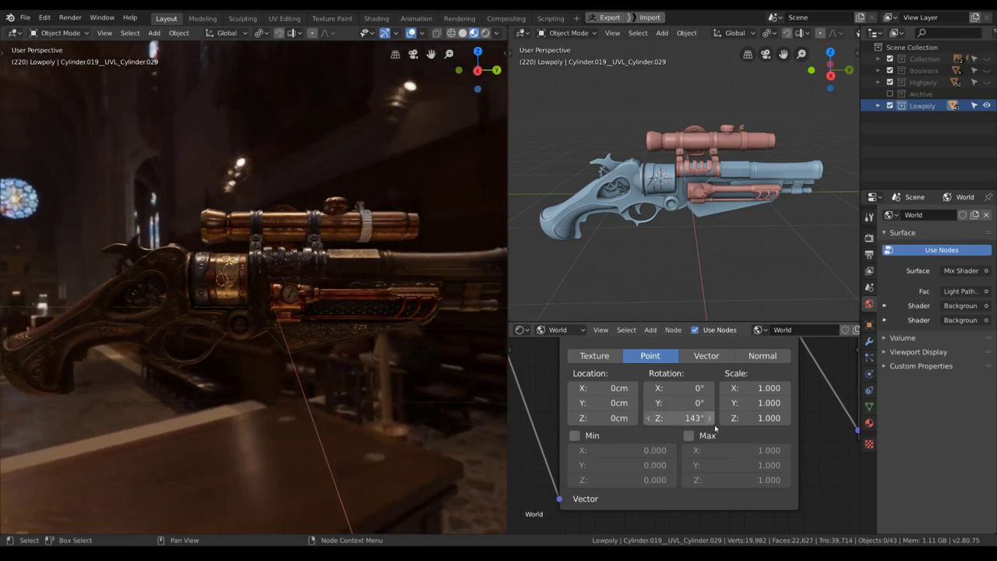
- Darken the camera-visible backdrop by raising its Mix node factor to 0.933, and hide the overlays in the textured viewport
scroll(726, 431, down, 3)
middle_drag(742, 433, 606, 425)
middle_drag(740, 394, 627, 435)
middle_drag(703, 447, 509, 345)
middle_drag(673, 488, 658, 466)
drag(658, 467, 684, 468)
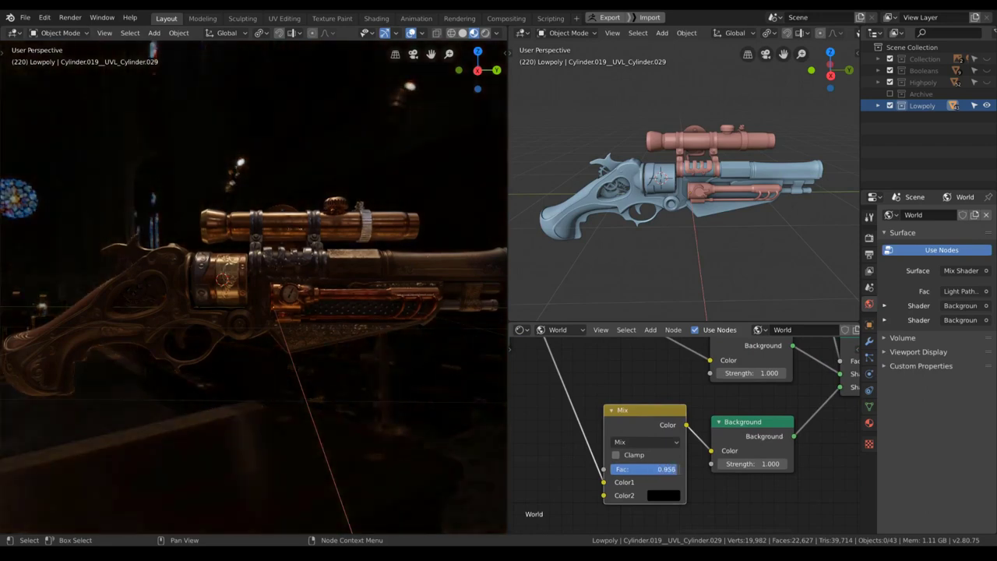
click(411, 33)
mouse_move(405, 209)
middle_down()
mouse_move(398, 207)
mouse_move(409, 214)
middle_up()
- Add a spot light and raise it along Z above the gun
key(shift+a)
mouse_move(703, 285)
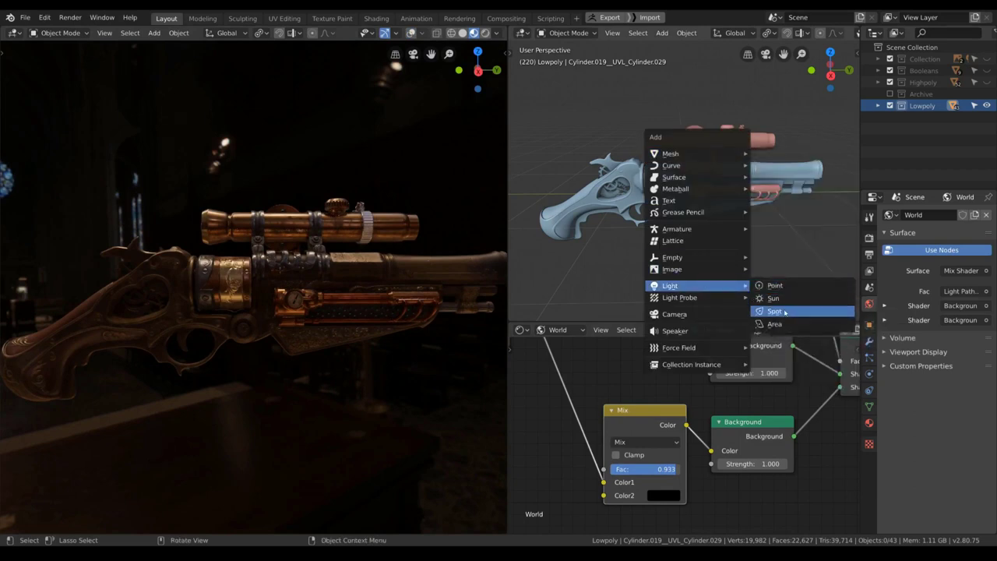
click(774, 310)
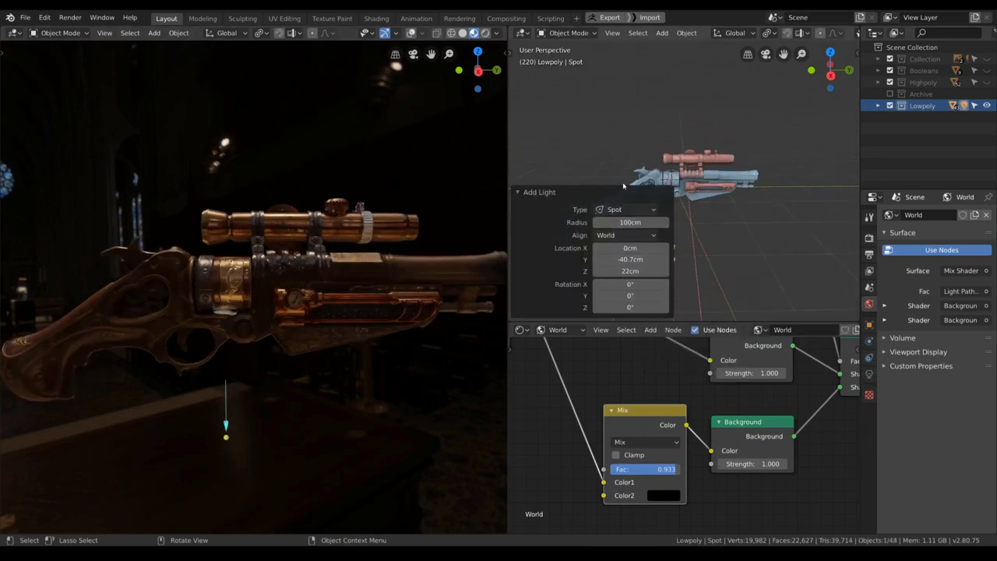
click(521, 192)
key(g)
key(z)
click(712, 117)
- Shift the spot light off the gun's centerline and tilt it slightly, working from an end-on view
scroll(592, 184, down, 3)
middle_drag(573, 192, 662, 189)
key(g)
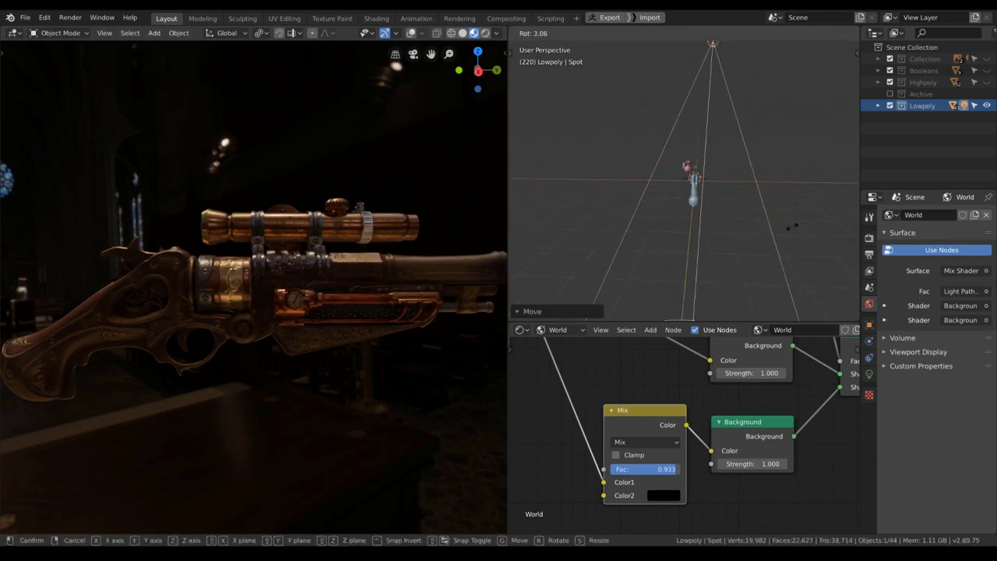
click(685, 193)
middle_drag(685, 193, 600, 240)
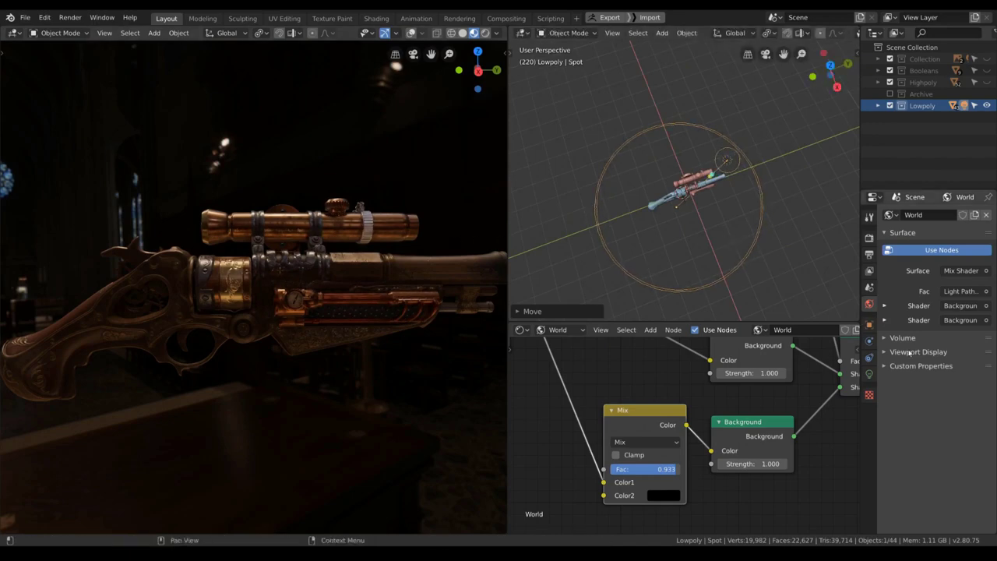
- Give the spot light a warm pale orange color and set its power to 5000 W
click(869, 374)
click(942, 279)
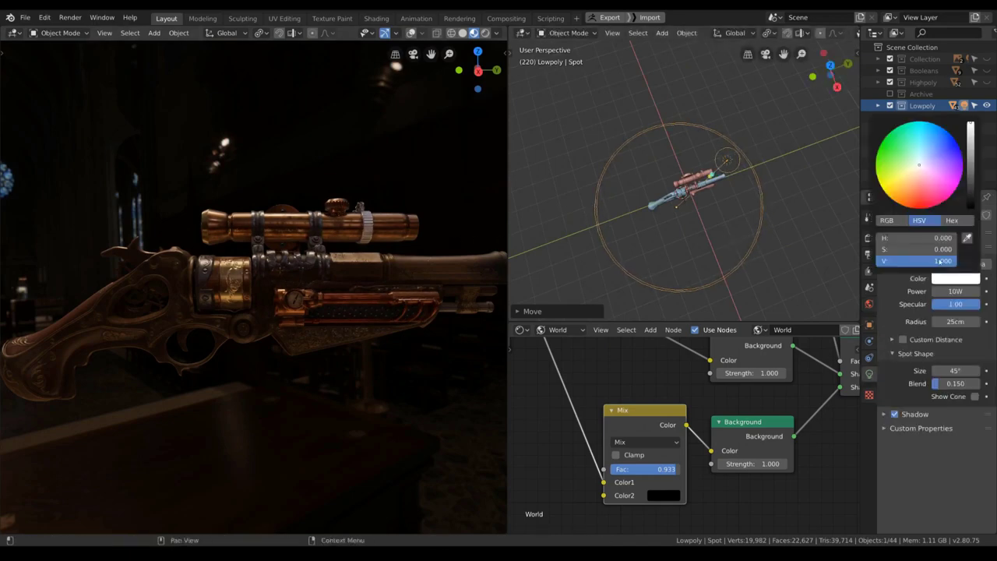
click(918, 187)
drag(912, 179, 914, 172)
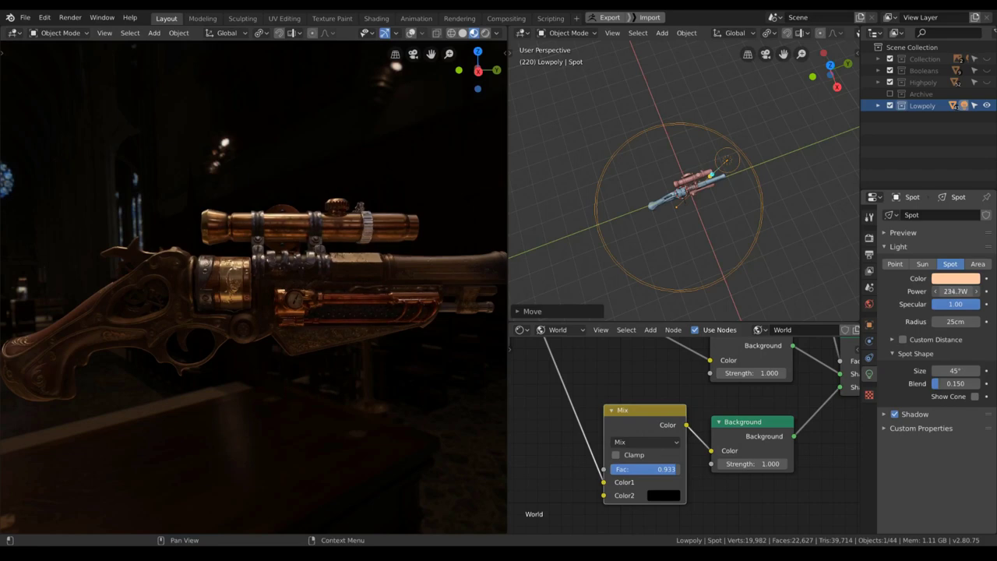
drag(944, 292, 959, 291)
click(944, 292)
text(5000)
key(Return)
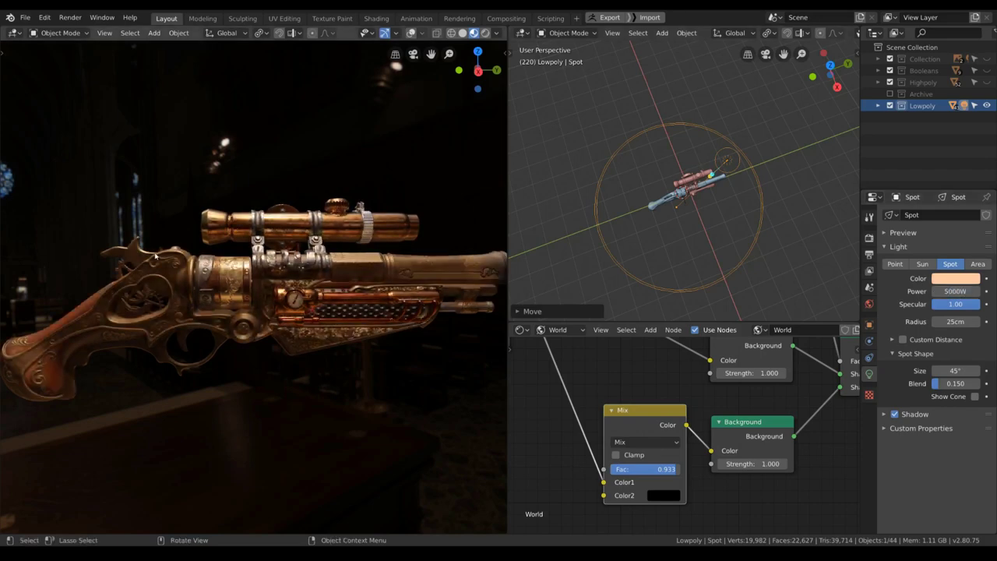
- Move the spot light out to one side of the gun, angle it back towards the gun and check the textured result
middle_drag(382, 237, 377, 210)
middle_drag(569, 266, 636, 239)
key(g)
click(658, 225)
key(r)
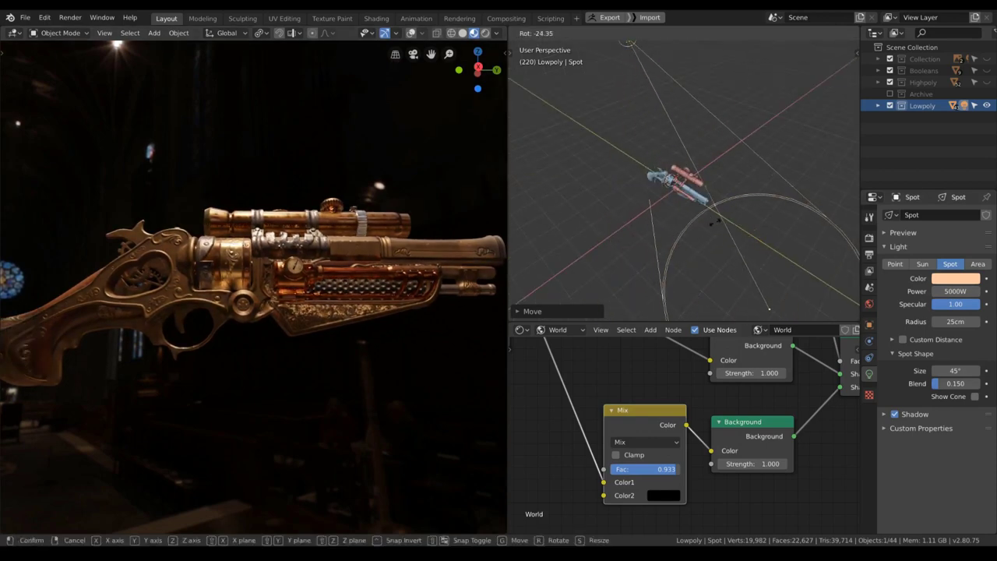
click(716, 219)
key(g)
click(674, 225)
middle_drag(260, 276, 257, 284)
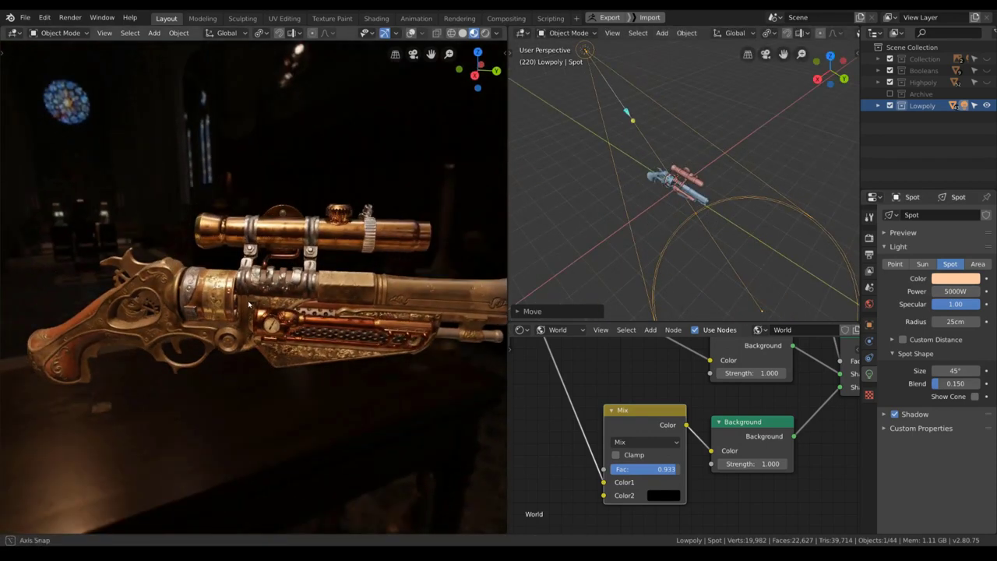
middle_drag(249, 304, 400, 289)
scroll(270, 371, up, 3)
- Fine-tune the spot light's position and rotation from several angles so its cone covers the whole gun
middle_drag(662, 253, 753, 218)
scroll(748, 218, up, 2)
key(g)
key(r)
click(708, 216)
key(g)
click(672, 197)
middle_drag(672, 198, 612, 238)
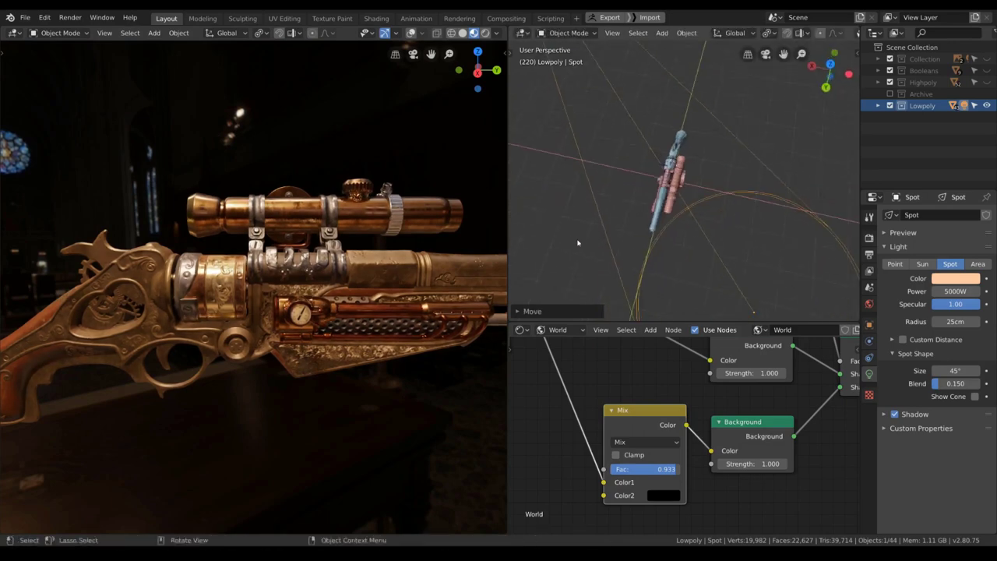
key(r)
click(638, 163)
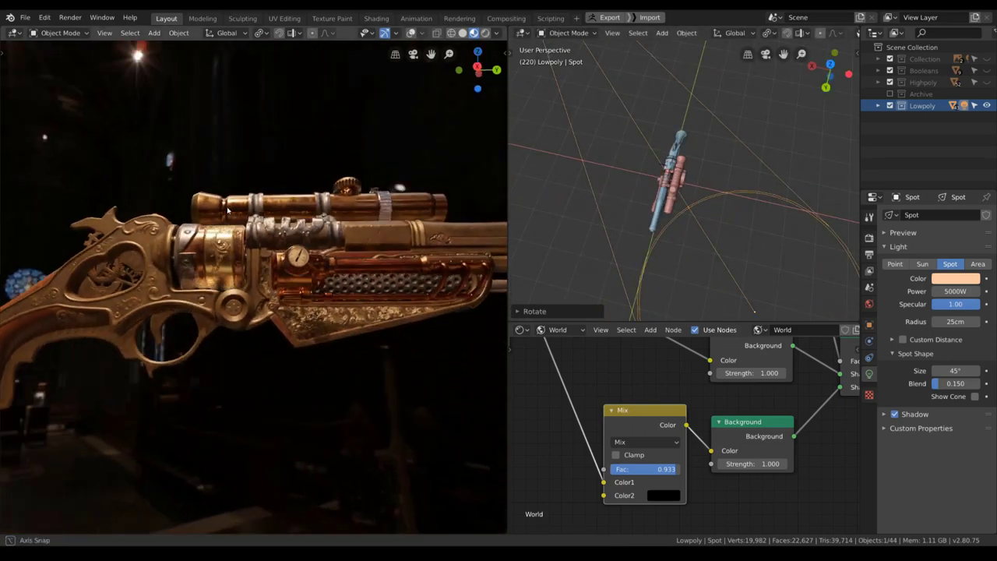
key(g)
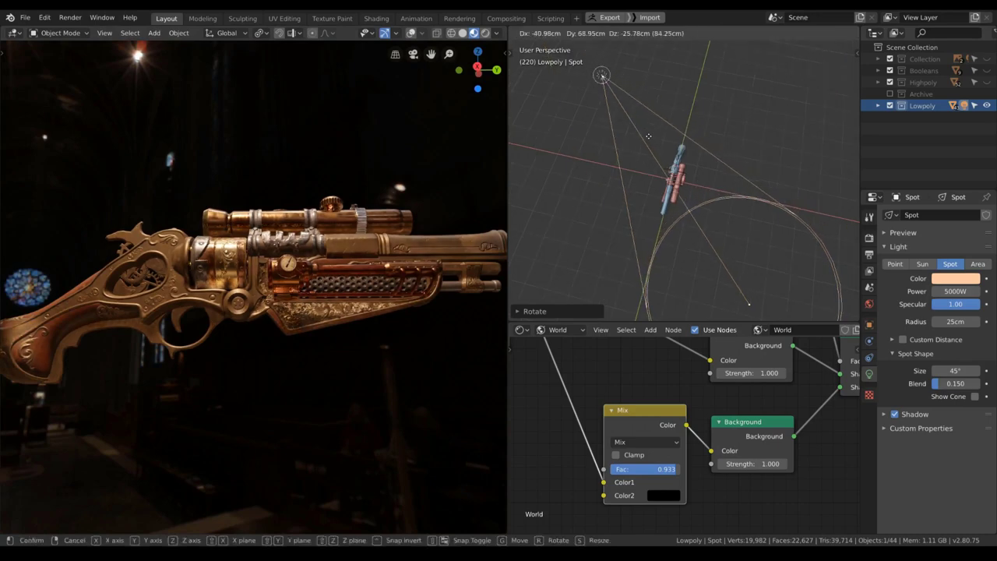
click(646, 191)
middle_drag(198, 271, 354, 245)
middle_drag(639, 222, 720, 187)
key(shift+a)
mouse_move(732, 189)
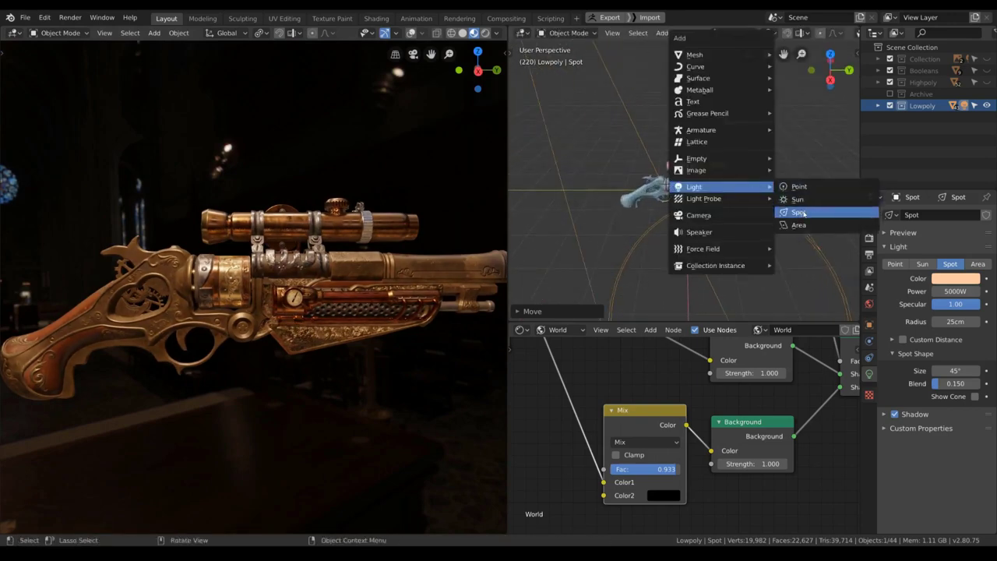
middle_drag(299, 237, 304, 266)
scroll(303, 268, up, 3)
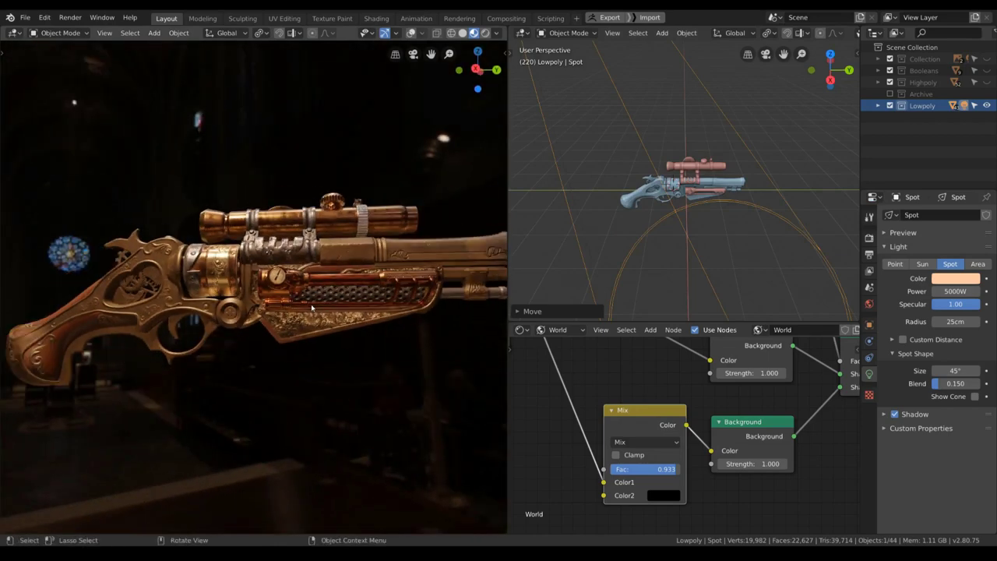
middle_drag(310, 304, 326, 330)
- Add a second spot light and move it high above the muzzle end of the gun
key(shift+a)
mouse_move(760, 239)
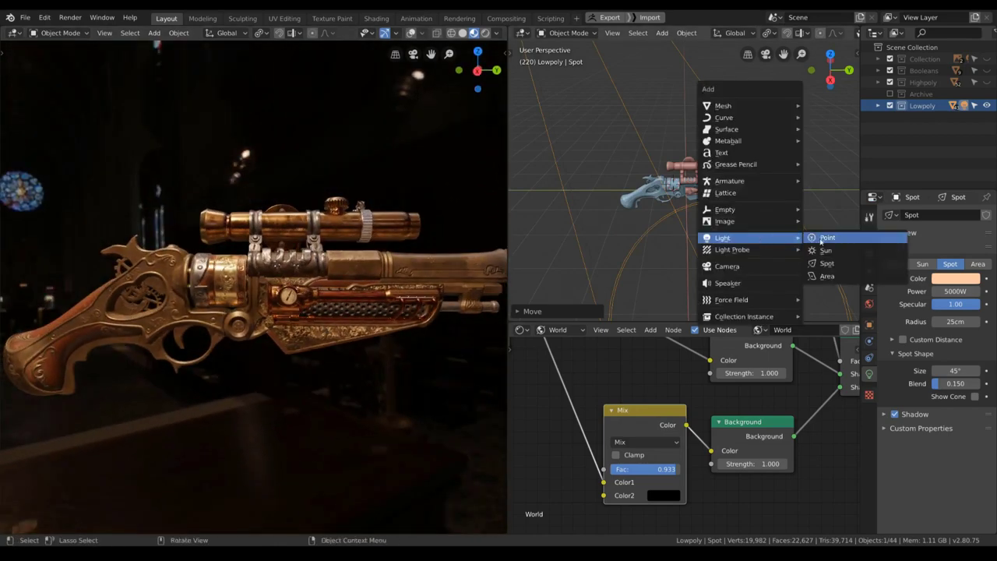
click(826, 263)
key(g)
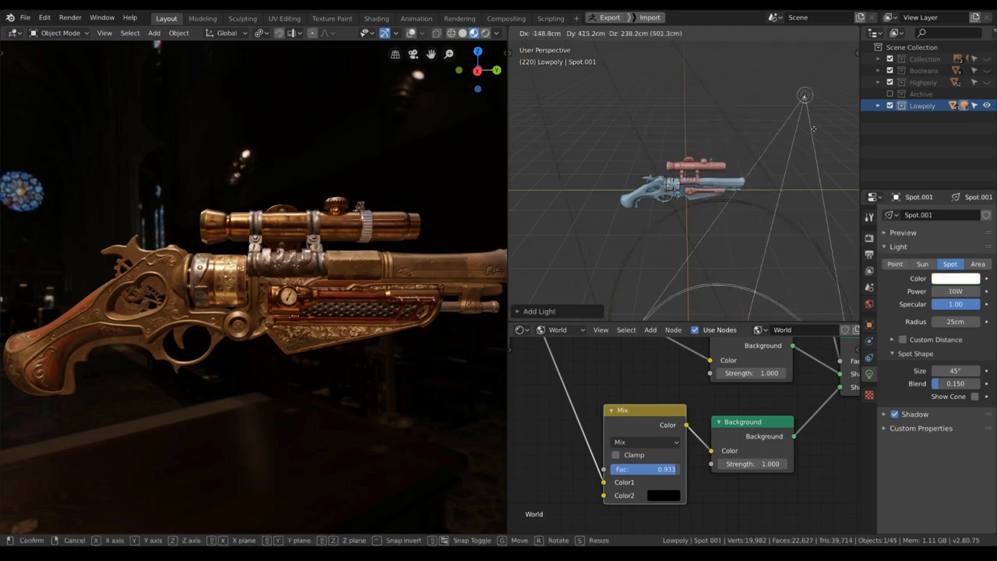
click(803, 116)
- Rotate and reposition the second spot light so it shines diagonally down onto the gun from the muzzle side
key(r)
click(615, 187)
middle_drag(613, 186, 590, 173)
key(r)
click(639, 241)
key(g)
click(674, 209)
key(r)
click(690, 200)
middle_drag(690, 200, 739, 258)
- Tint the second spot light pale blue and increase its power, and select the warm spot light
click(951, 279)
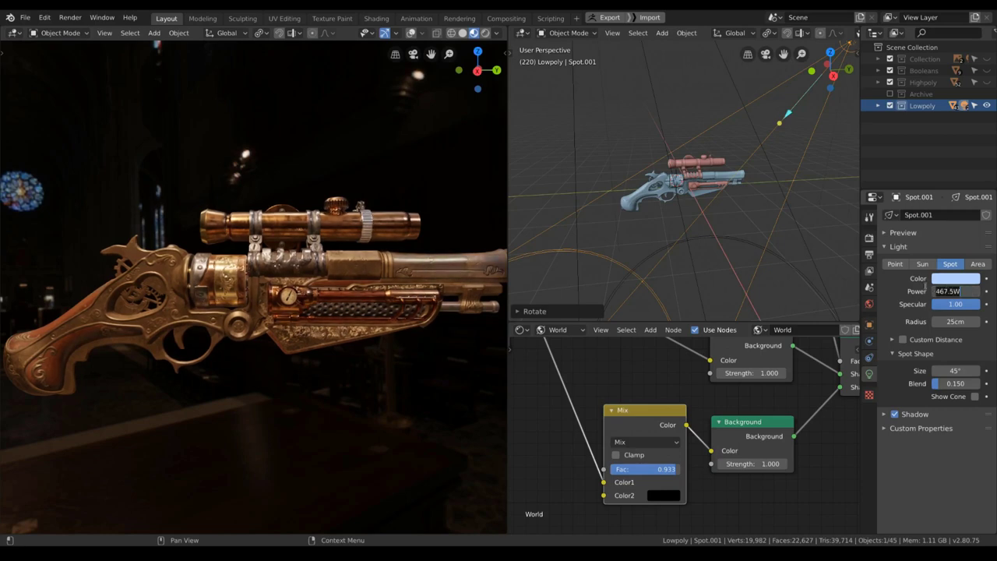
key(Return)
scroll(460, 187, down, 4)
scroll(544, 162, down, 1)
click(600, 122)
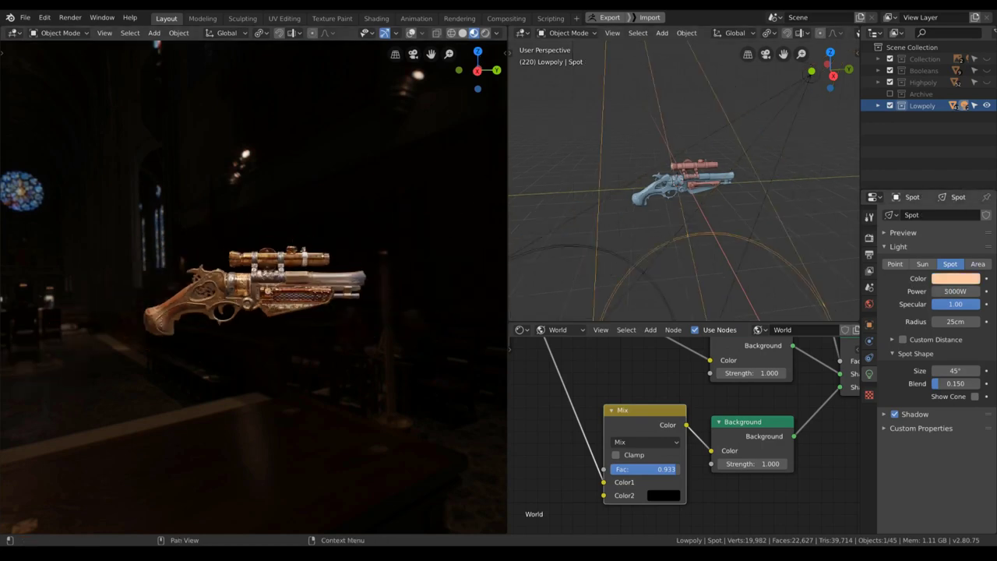
- Select the pale blue spot light, rotate and reposition it relative to the gun, and set its power to 1000 W
click(781, 118)
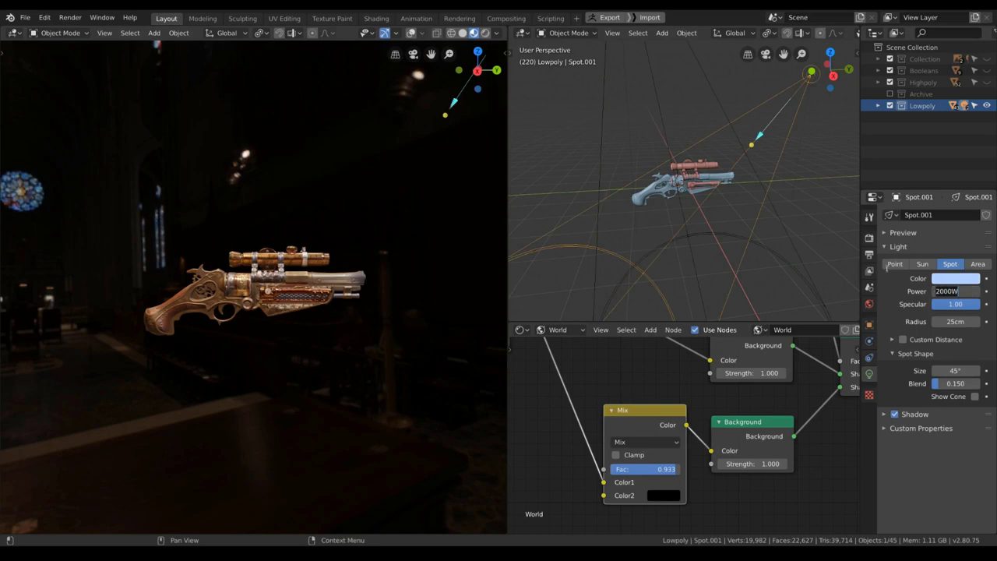
scroll(384, 272, up, 5)
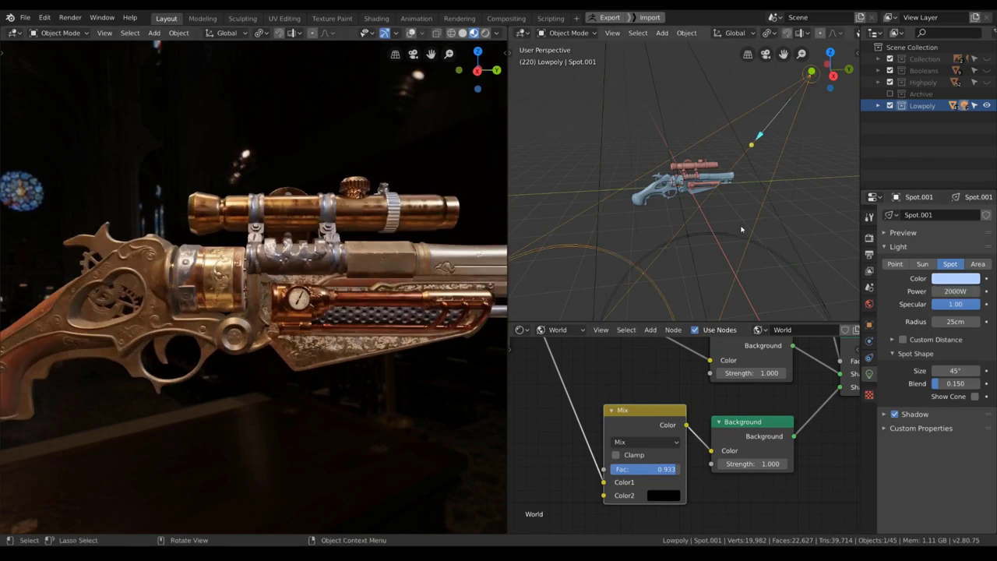
middle_drag(741, 229, 717, 213)
key(r)
click(701, 204)
key(g)
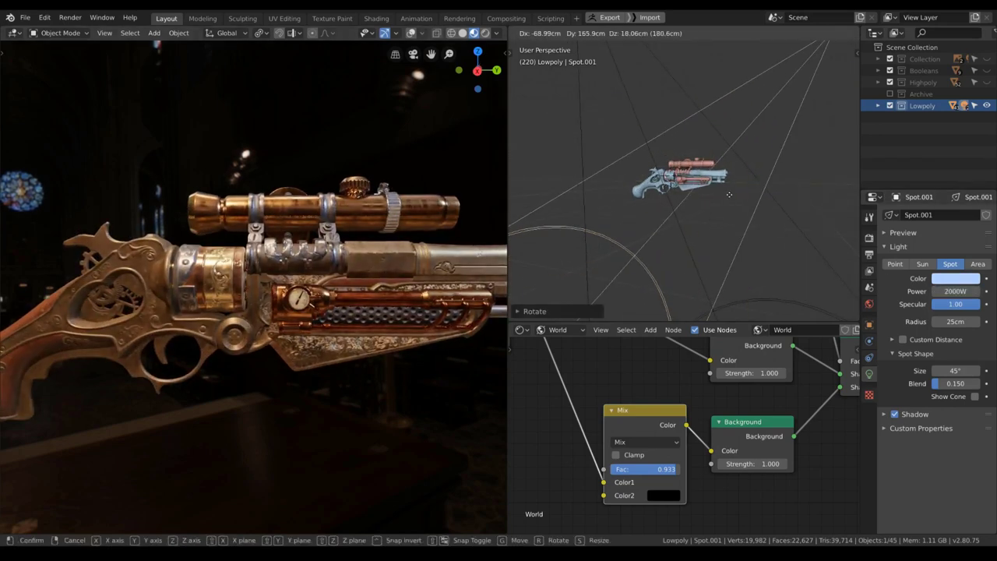
click(730, 194)
scroll(389, 249, down, 2)
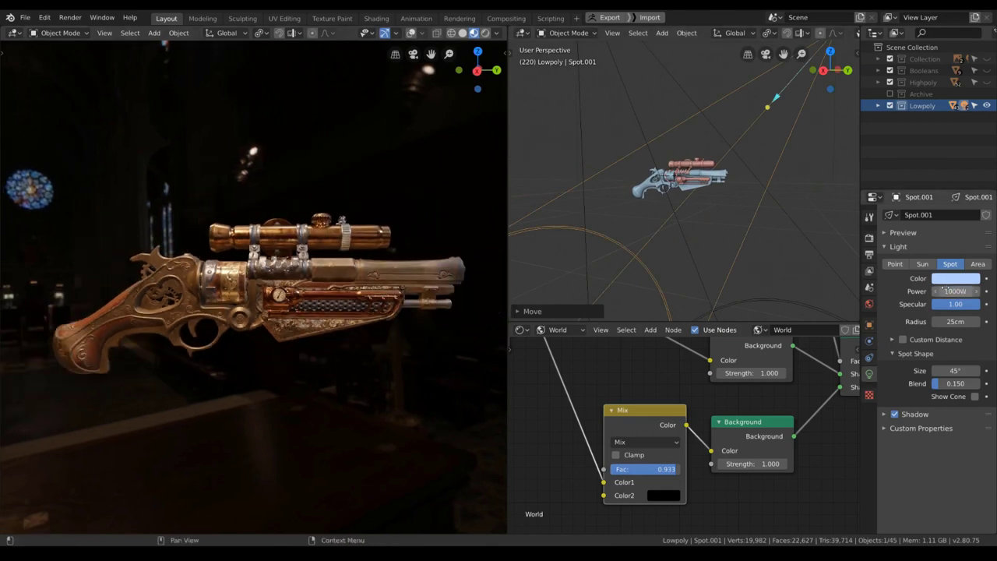
scroll(414, 242, up, 3)
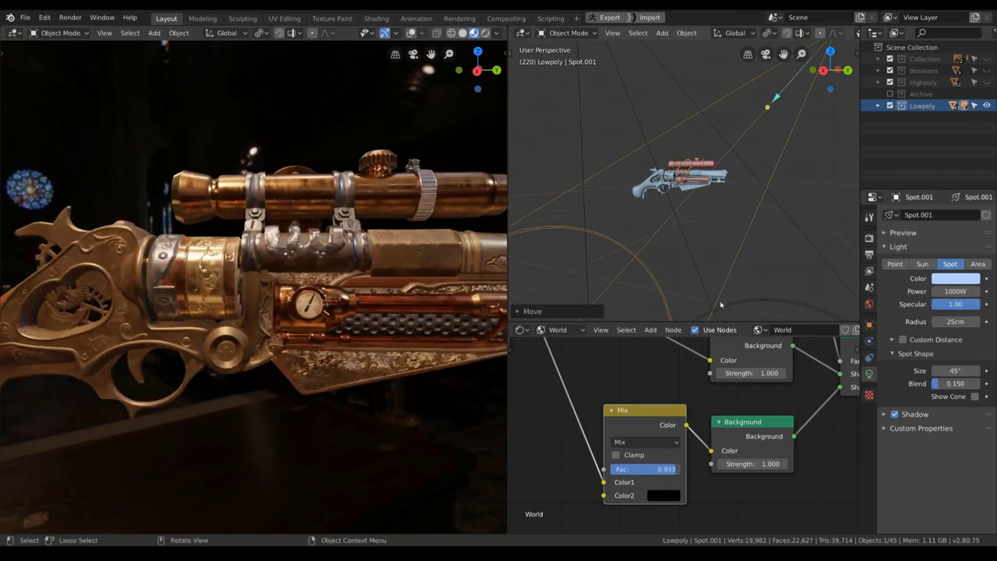
- Change the cool spot light's colour to a more saturated blue, hue about 0.64 and saturation about 0.56
click(952, 278)
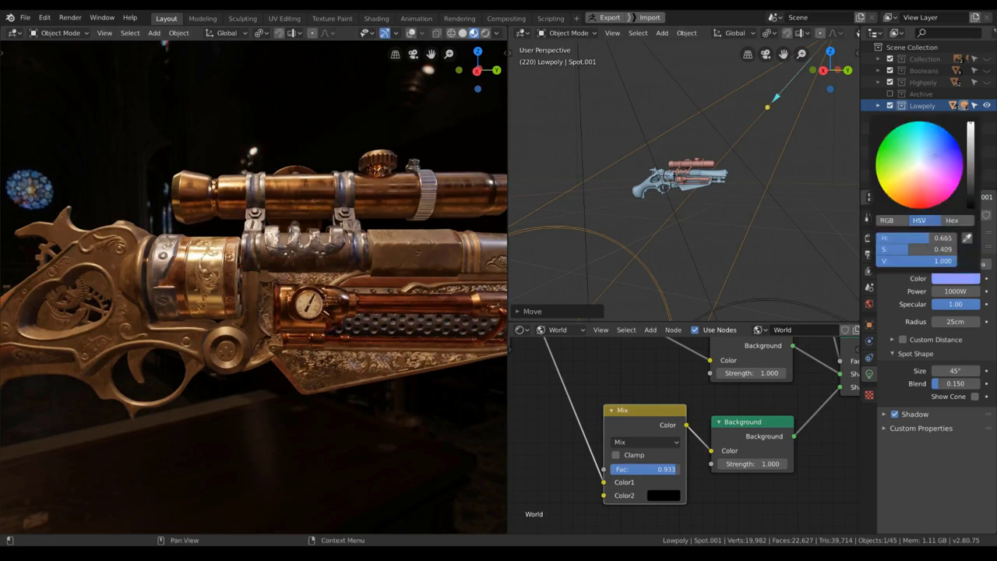
drag(935, 155, 934, 158)
scroll(362, 207, down, 3)
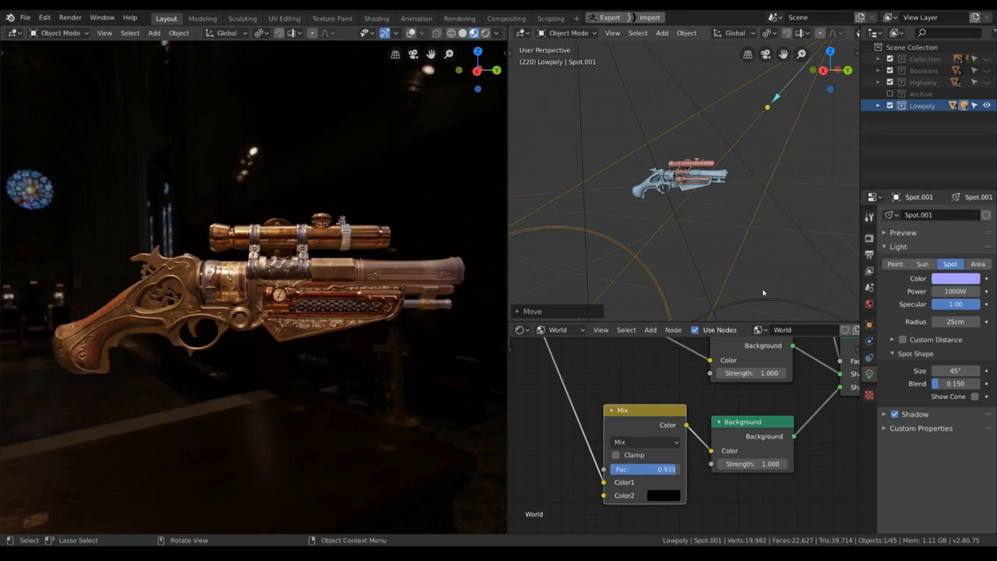
click(962, 279)
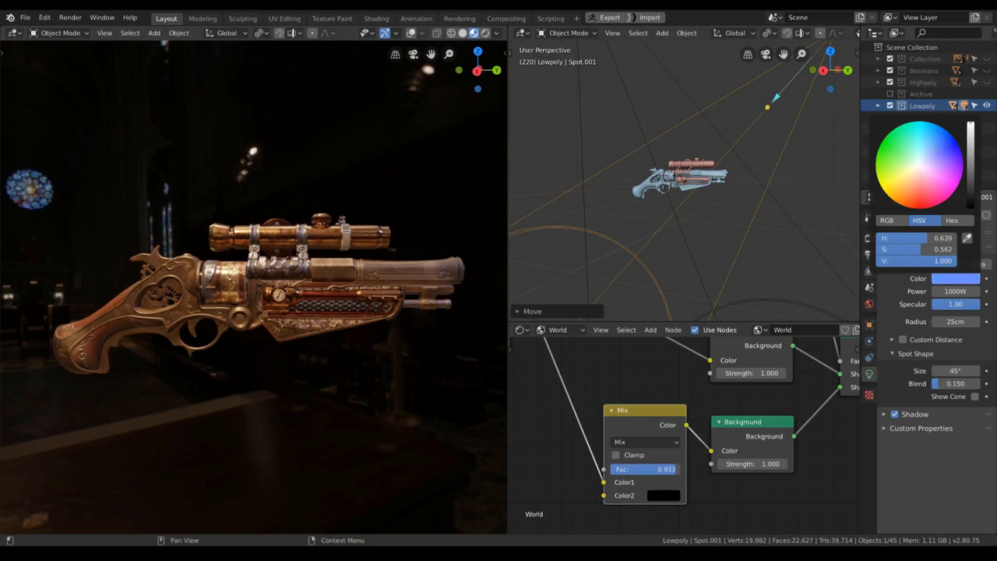
- Rotate the blue spot light about the global Z axis and move it so its cone points at the gun
middle_drag(774, 144, 704, 187)
key(r)
key(z)
click(762, 220)
key(g)
click(707, 196)
- Refine the blue spot light's aim with further free rotations and moves from different viewing angles
middle_drag(661, 211, 802, 267)
key(r)
click(649, 196)
middle_drag(650, 196, 668, 165)
key(g)
click(748, 179)
key(r)
click(687, 212)
key(g)
click(705, 221)
- Turn the blue spot light about Z again and move it about 230 cm, mostly along X, to light the gun's muzzle side
scroll(345, 280, up, 3)
mouse_move(345, 280)
middle_down()
mouse_move(247, 283)
mouse_move(347, 281)
middle_up()
scroll(348, 281, down, 2)
middle_drag(728, 256, 817, 300)
key(g)
key(r)
key(z)
click(635, 201)
key(g)
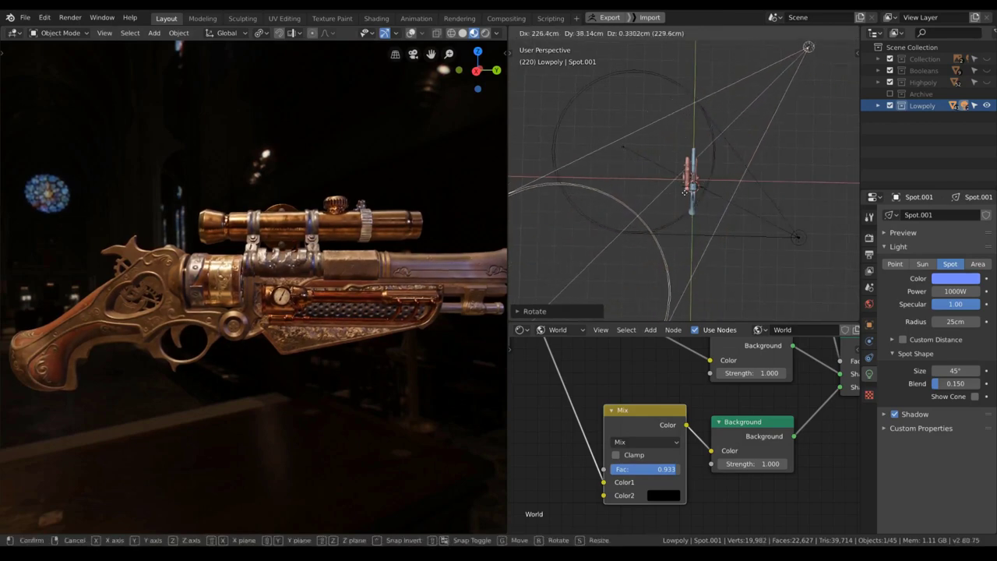
click(685, 192)
mouse_move(414, 259)
middle_down()
mouse_move(403, 258)
mouse_move(418, 262)
middle_up()
scroll(397, 274, down, 1)
scroll(335, 284, up, 3)
scroll(322, 285, down, 2)
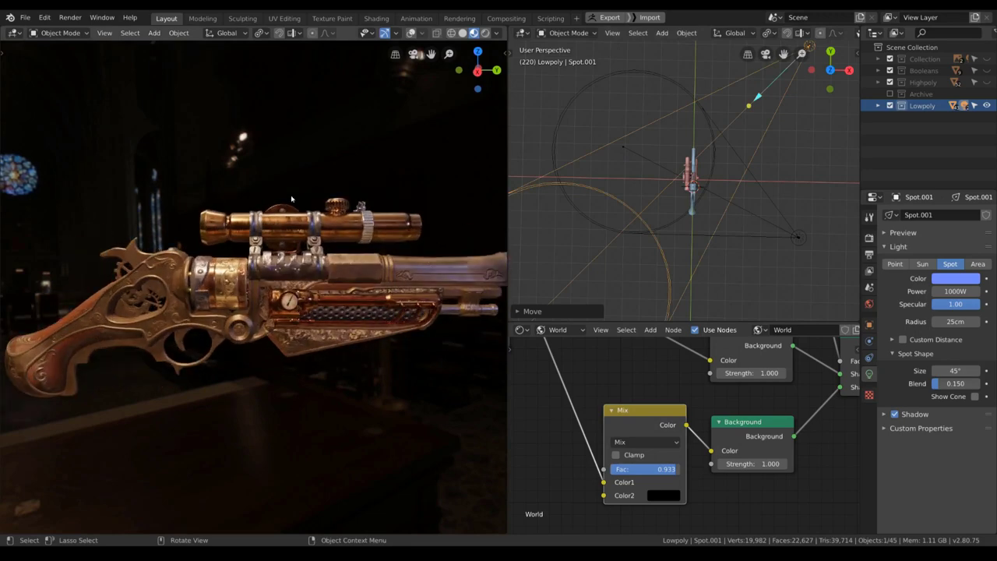
- Add a point light and move it along the X axis to behind the gun
middle_drag(714, 212, 774, 178)
key(shift+a)
mouse_move(785, 179)
click(829, 177)
middle_drag(803, 134, 782, 145)
key(g)
key(y)
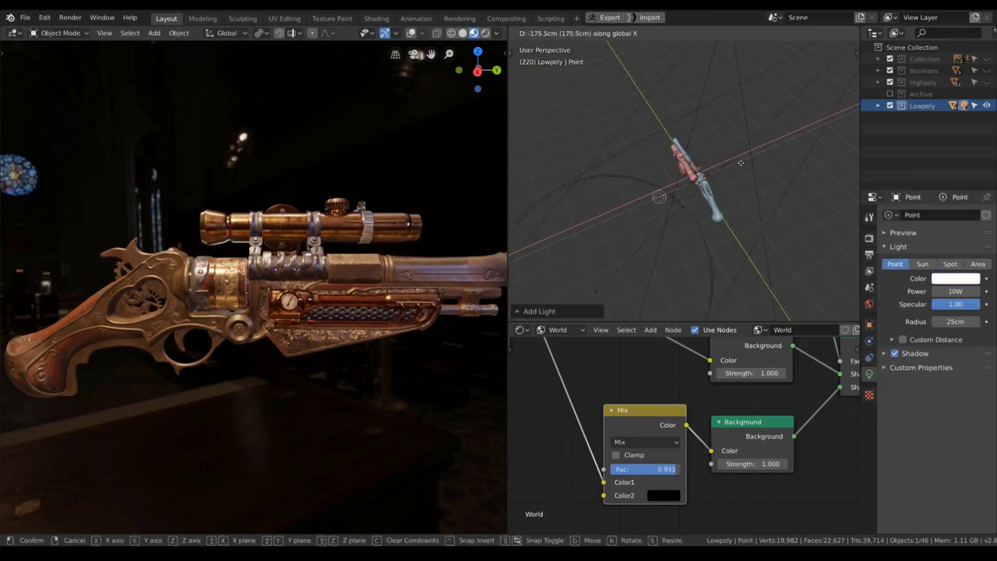
click(737, 163)
- Set the point light's radius to 65 cm and adjust its distance behind the gun along X
middle_drag(748, 162, 661, 194)
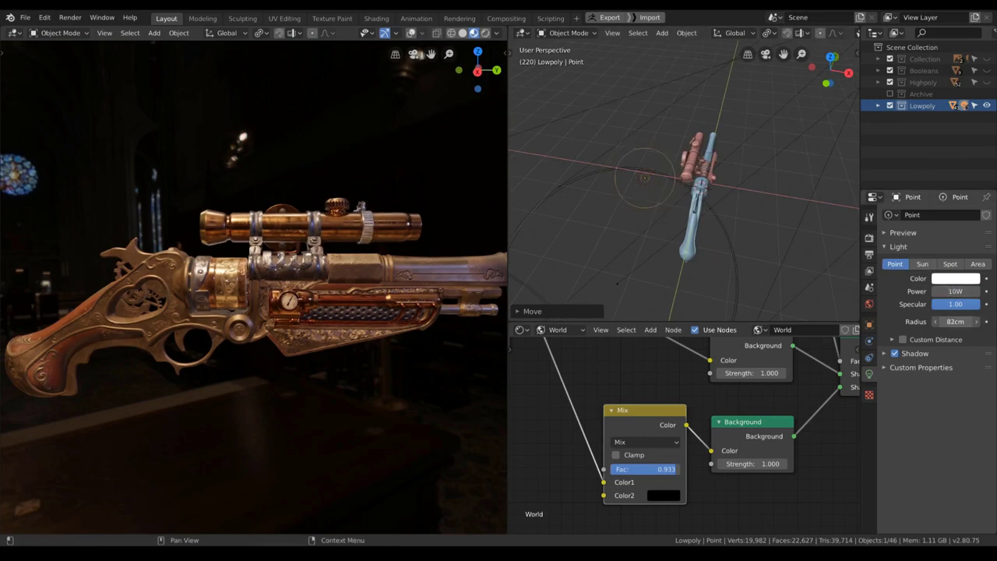
drag(955, 322, 942, 322)
key(g)
key(x)
click(751, 194)
middle_drag(672, 246, 992, 312)
- Tint the point light pale yellow and raise its power to 184.4 W
click(951, 279)
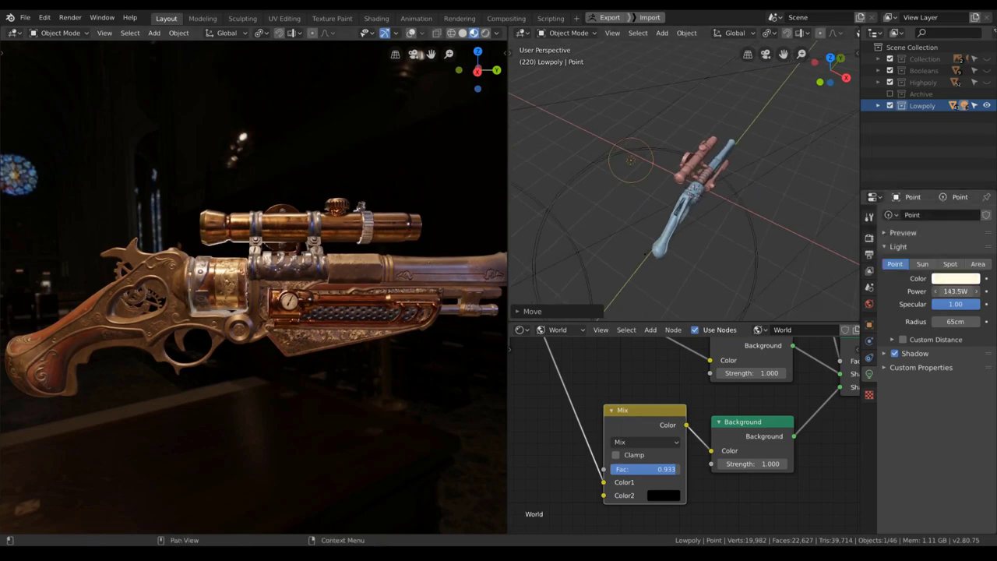
drag(956, 291, 962, 291)
scroll(269, 255, up, 2)
middle_drag(269, 256, 475, 251)
- Move the point light farther behind the gun along the negative X direction
key(g)
key(x)
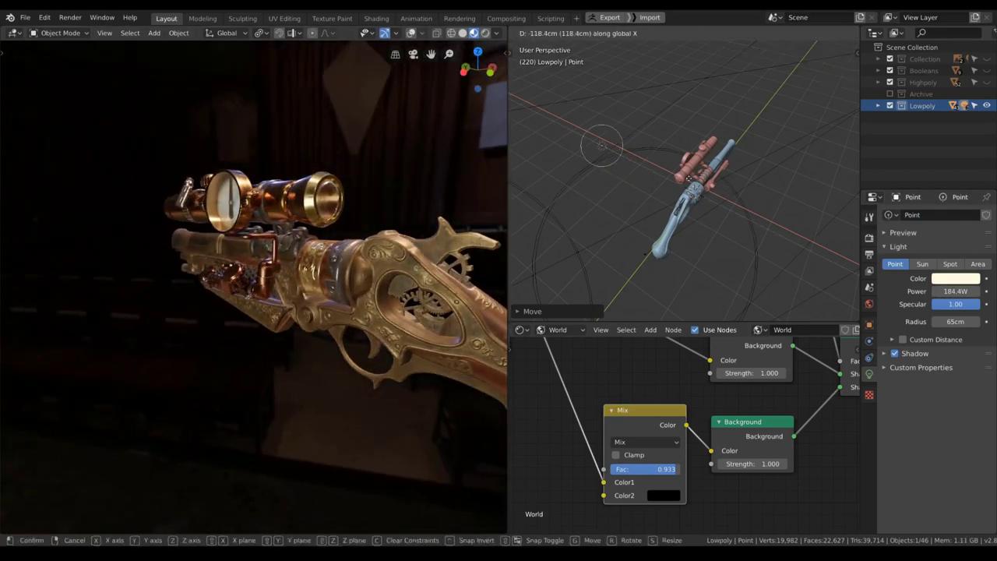
click(672, 173)
middle_drag(413, 237, 240, 250)
scroll(240, 250, down, 4)
scroll(239, 249, up, 2)
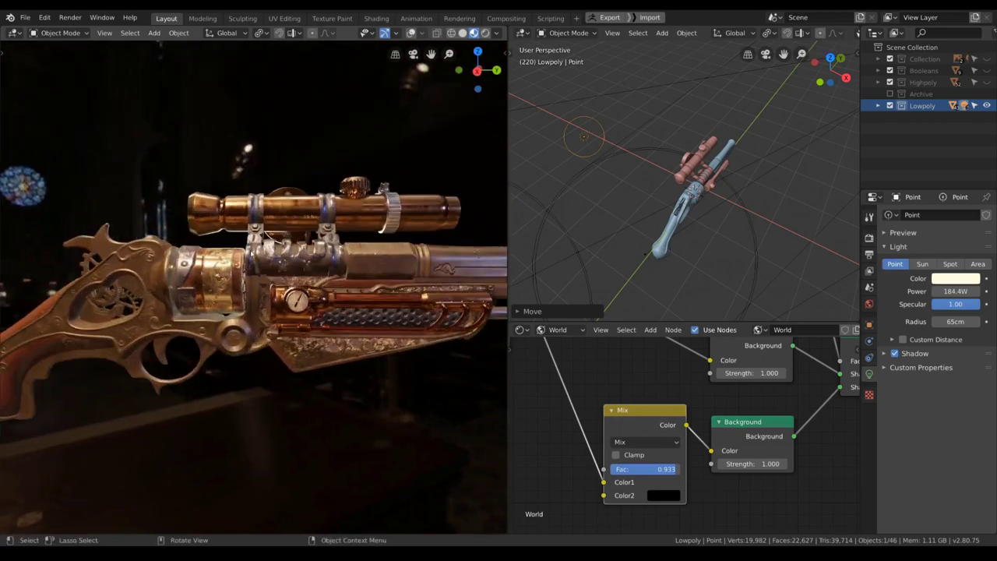
- Find the point light in the Lowpoly collection and hide it to compare the gun's lighting without it
click(879, 105)
scroll(928, 148, down, 8)
scroll(928, 153, down, 5)
click(987, 109)
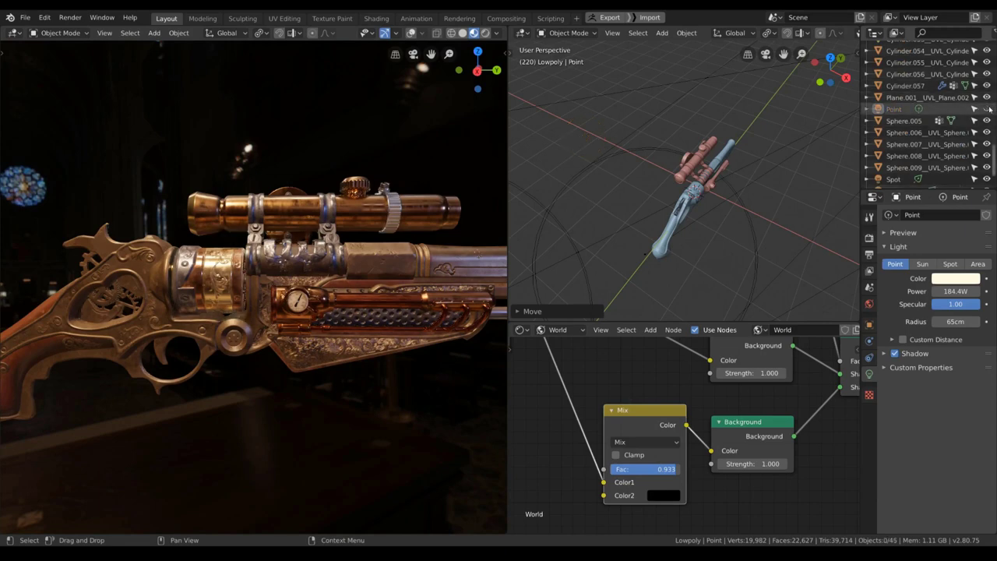
- Move the point light about 337 cm farther back along X and raise its power to 450.8 W
middle_drag(711, 193, 740, 203)
key(g)
key(x)
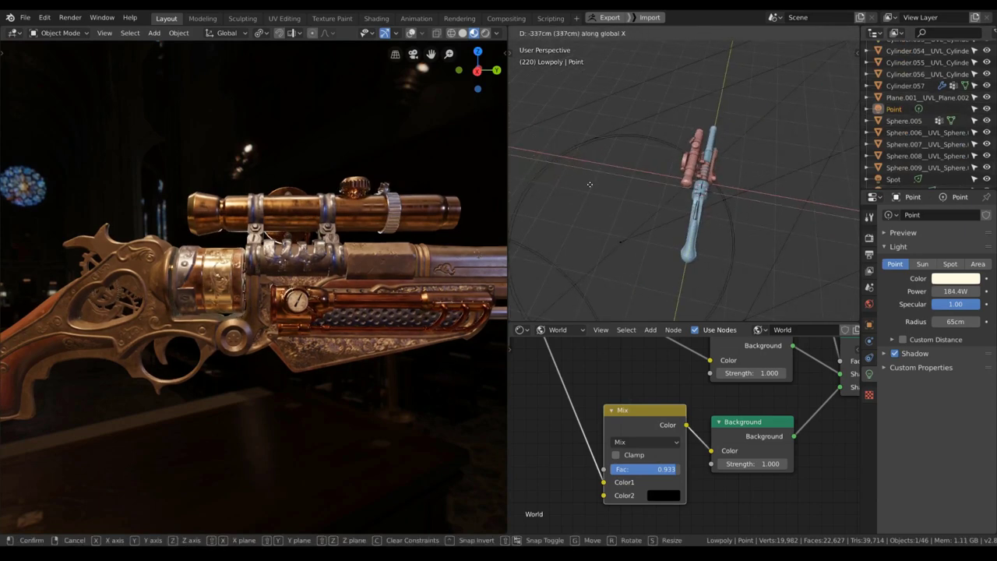
click(592, 184)
middle_drag(592, 184, 674, 215)
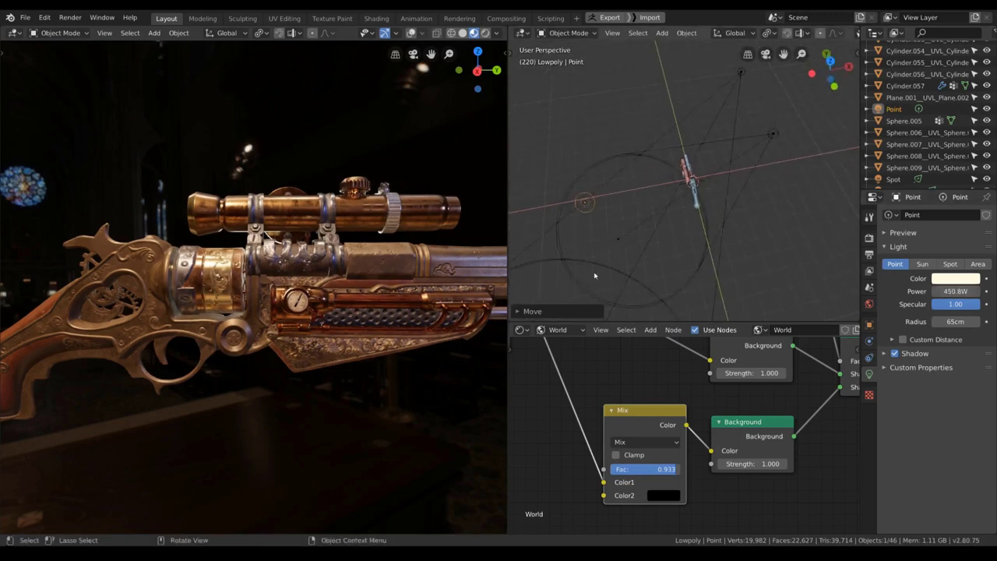
- Inspect the gun and toggle the point light's visibility to judge its effect on the render
middle_drag(385, 198, 294, 240)
scroll(290, 246, up, 1)
scroll(291, 247, down, 1)
scroll(290, 246, up, 1)
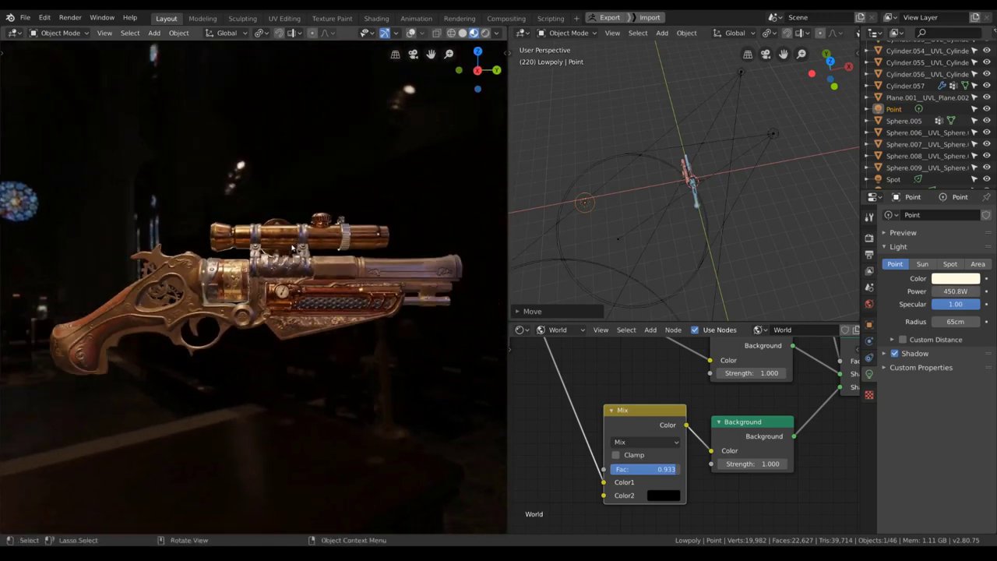
click(987, 110)
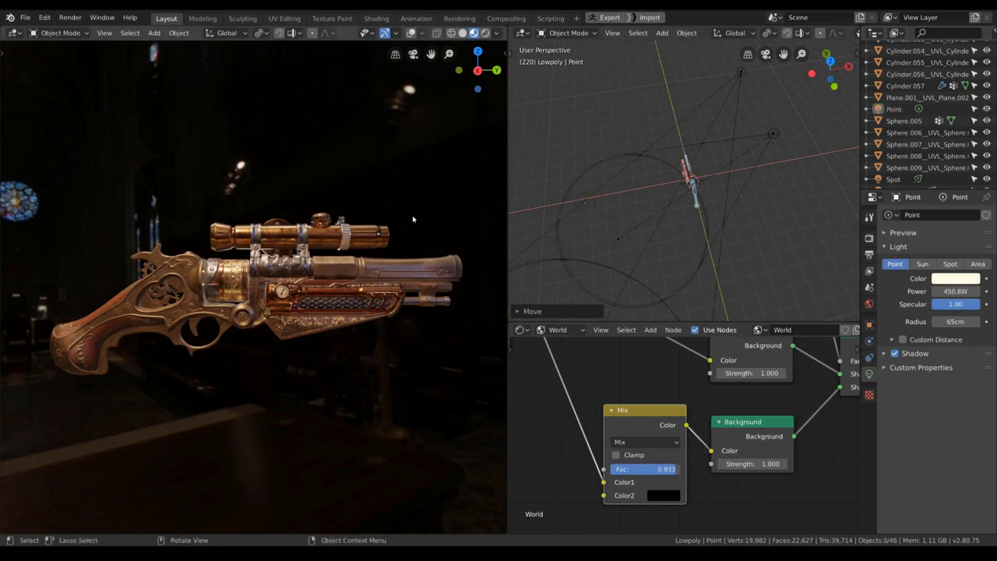
- Expand the second 3D viewport over the world node editor and save the file
scroll(308, 250, up, 3)
middle_drag(308, 249, 660, 316)
drag(512, 320, 515, 341)
middle_drag(418, 347, 109, 306)
middle_drag(690, 322, 716, 197)
- Snap the 3D cursor to the world origin and add a plain axes empty there
key(shift+s)
click(742, 234)
key(shift+a)
mouse_move(717, 200)
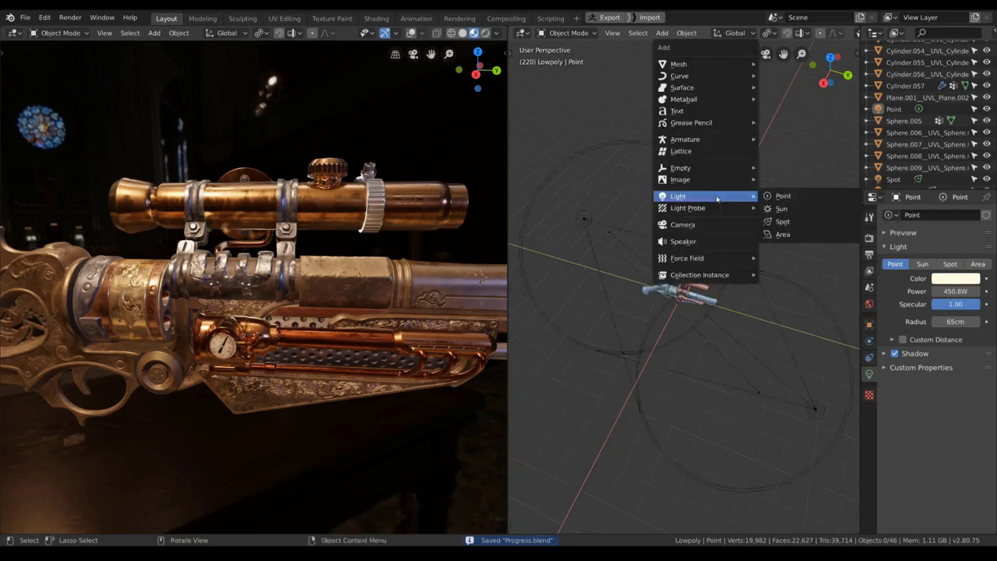
mouse_move(694, 167)
click(780, 166)
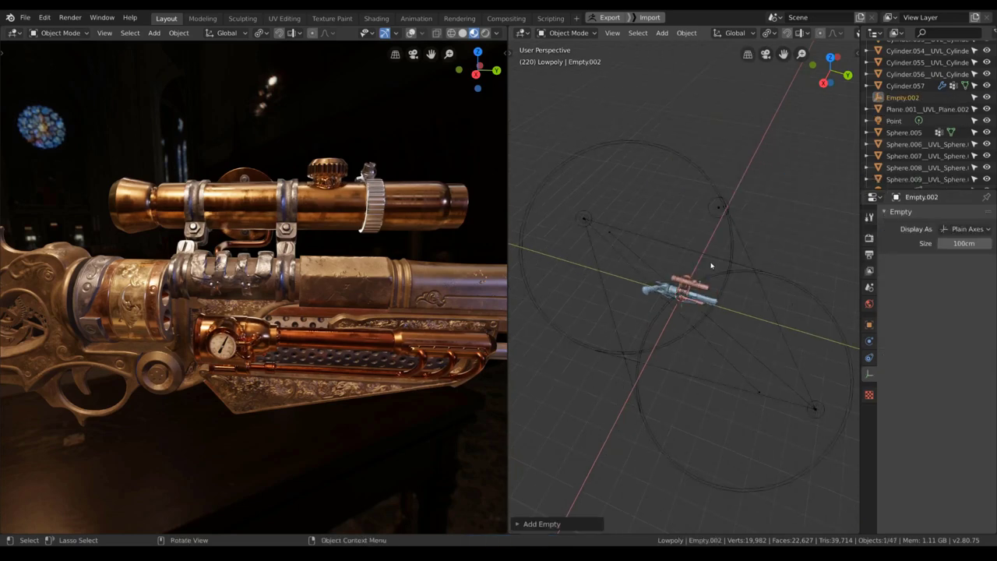
- Select the point light and both spot lights, and parent them to the empty with Object (Keep Transform)
scroll(698, 242, up, 3)
scroll(699, 242, down, 4)
click(731, 208)
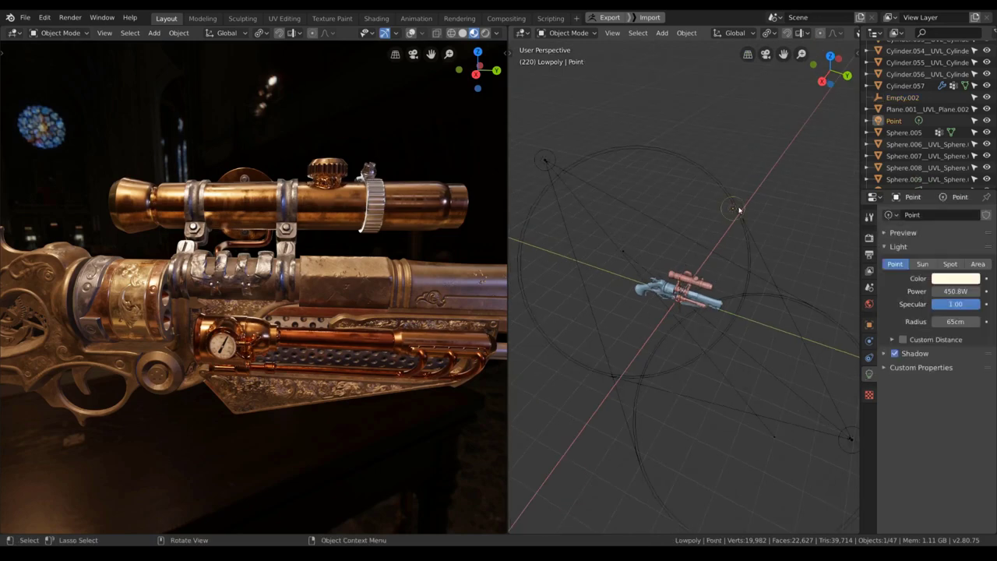
click(547, 158)
shift+click(848, 437)
scroll(670, 331, up, 6)
shift+click(658, 418)
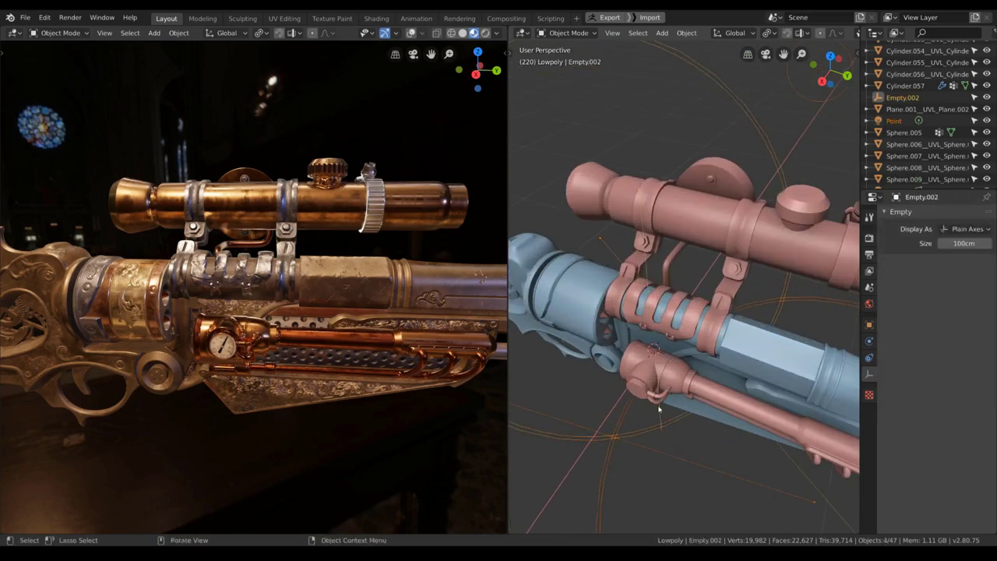
key(ctrl+p)
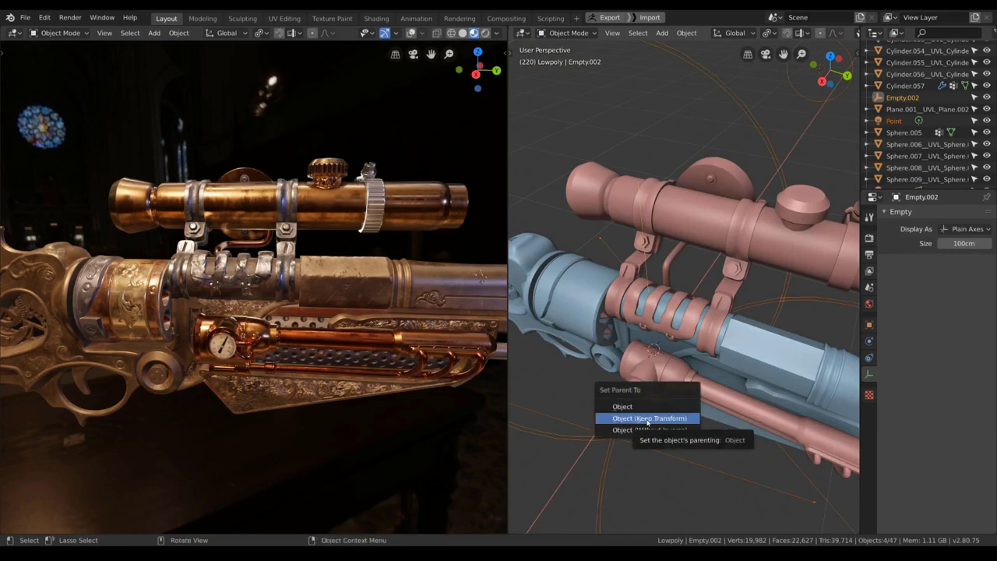
click(646, 419)
- Select only the empty and try rotating it about the global Z axis to preview the lights circling the gun
scroll(668, 298, down, 5)
click(676, 341)
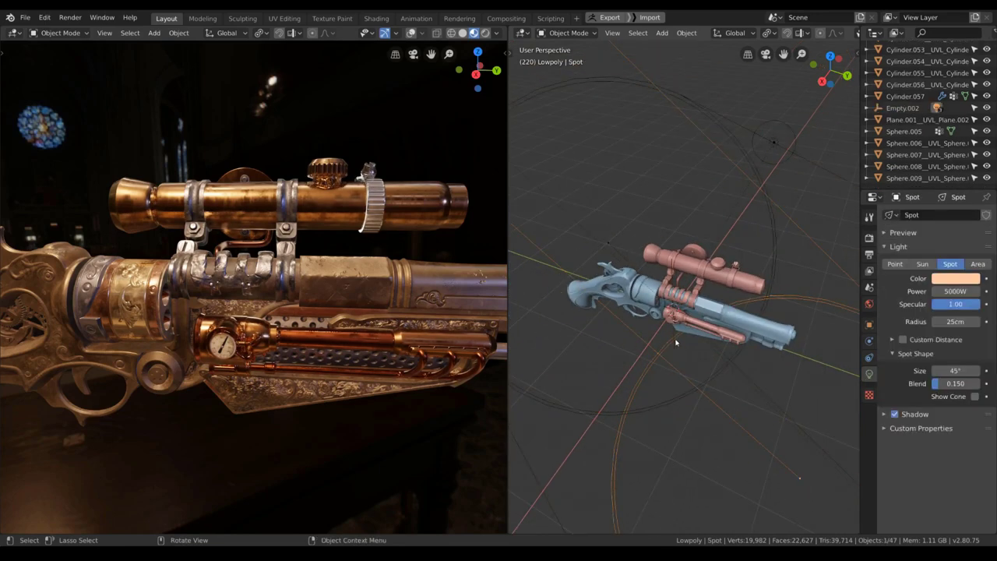
click(674, 339)
scroll(309, 299, down, 6)
middle_drag(307, 300, 317, 294)
scroll(317, 293, up, 3)
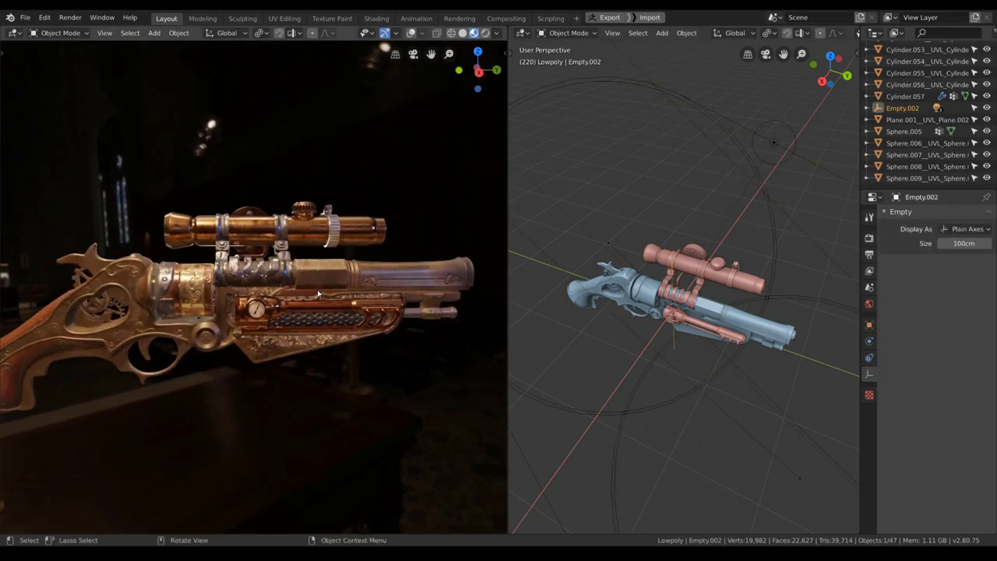
key(r)
key(z)
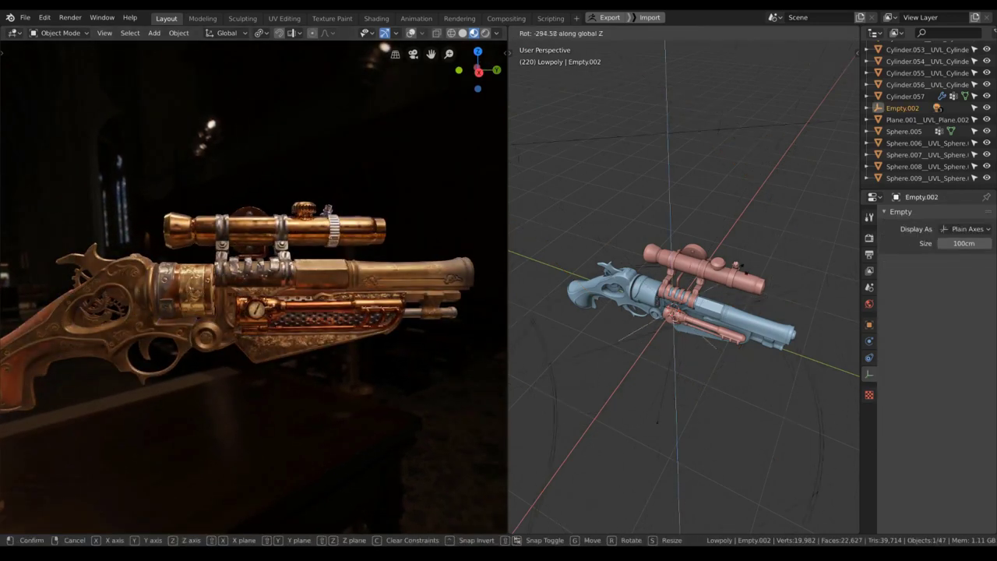
click(391, 289)
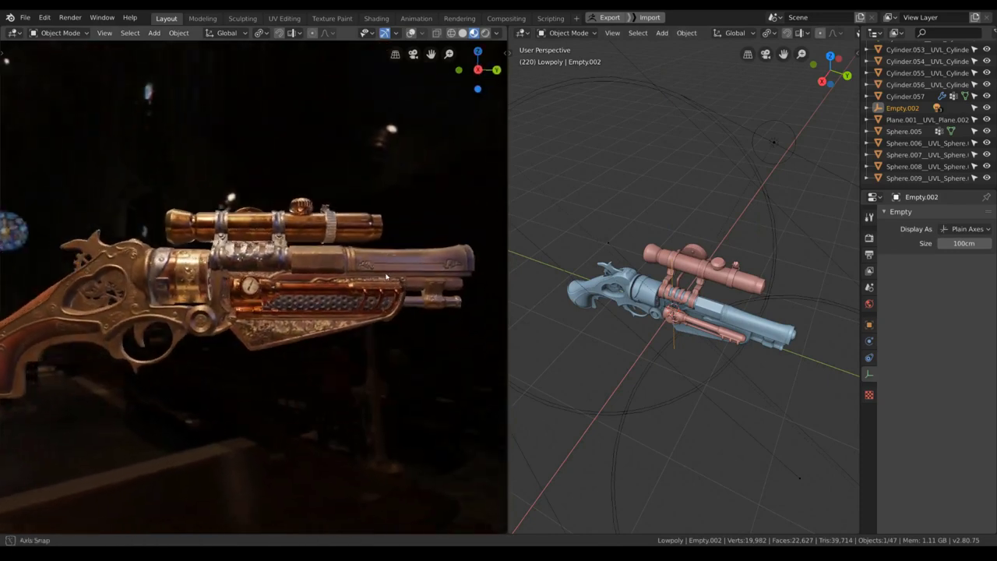
key(r)
key(z)
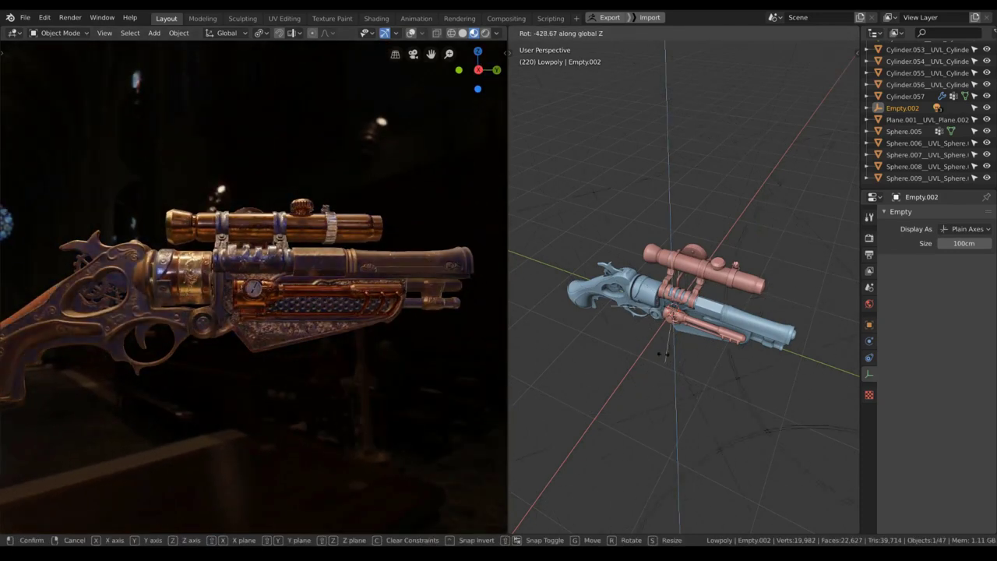
click(607, 312)
middle_drag(363, 294, 336, 297)
scroll(335, 297, down, 4)
middle_drag(629, 293, 636, 305)
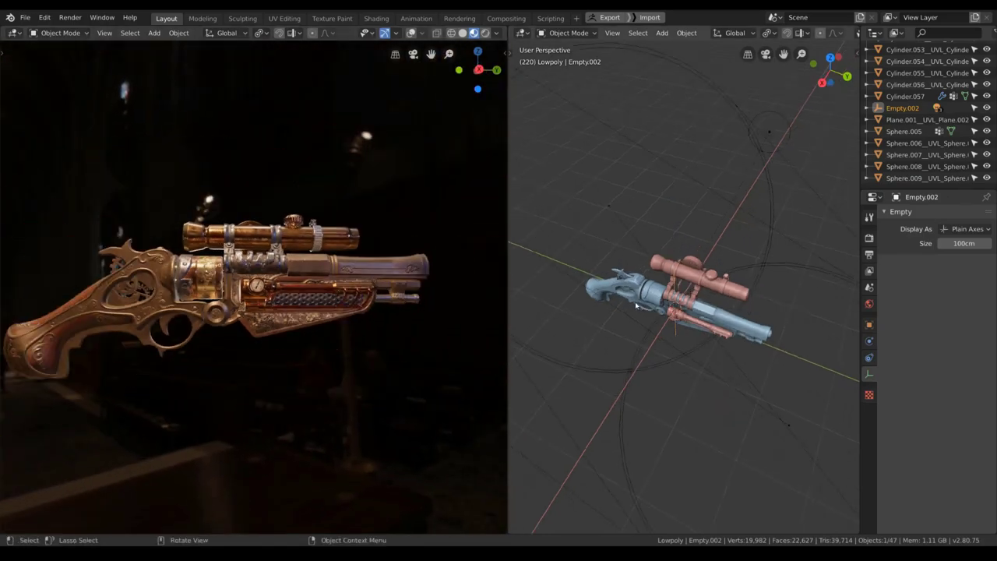
- Switch the rendered viewport to the camera, enable Lock Camera to View, and frame the gun diagonally from the grip end
key(KP_0)
key(KP_0)
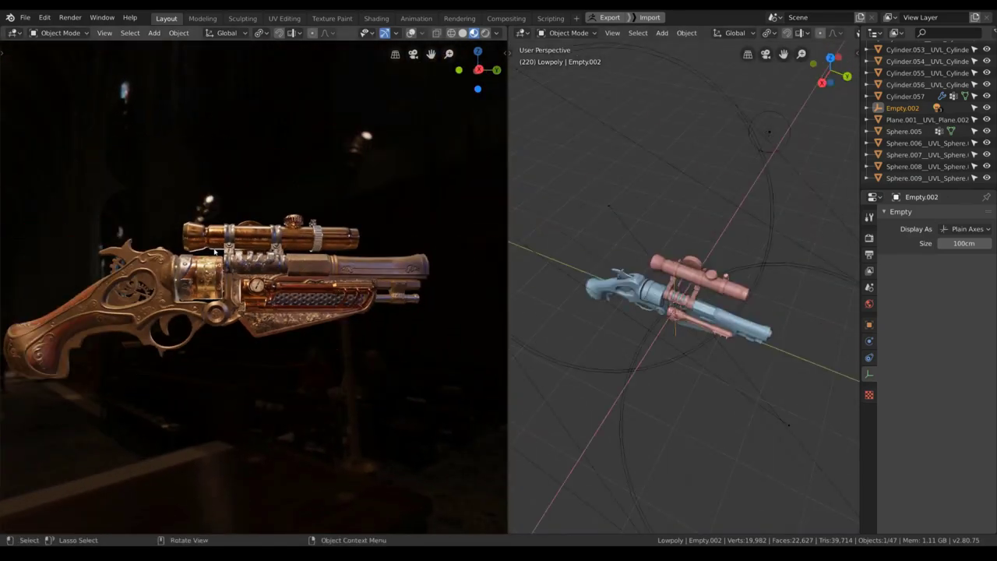
key(KP_0)
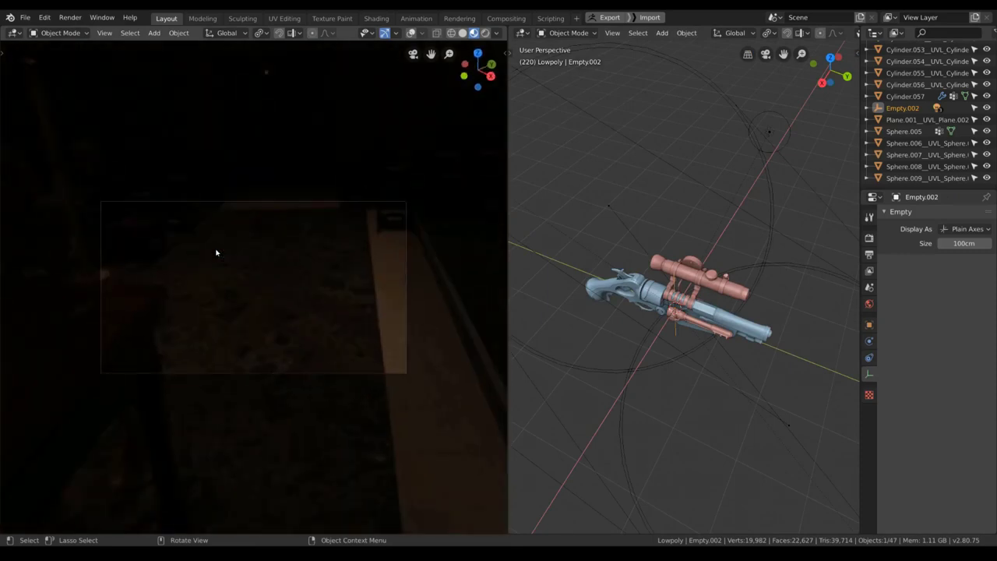
key(n)
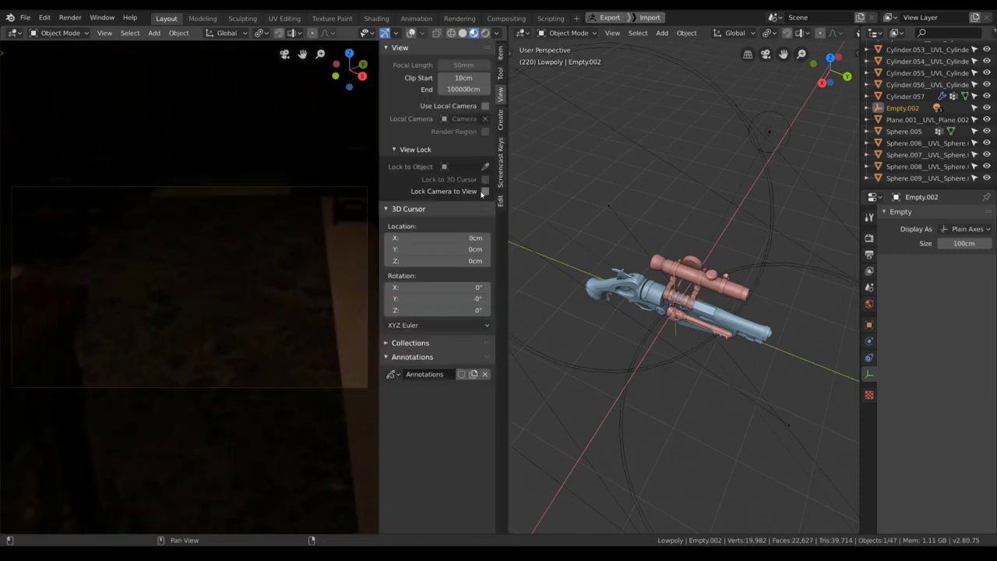
key(n)
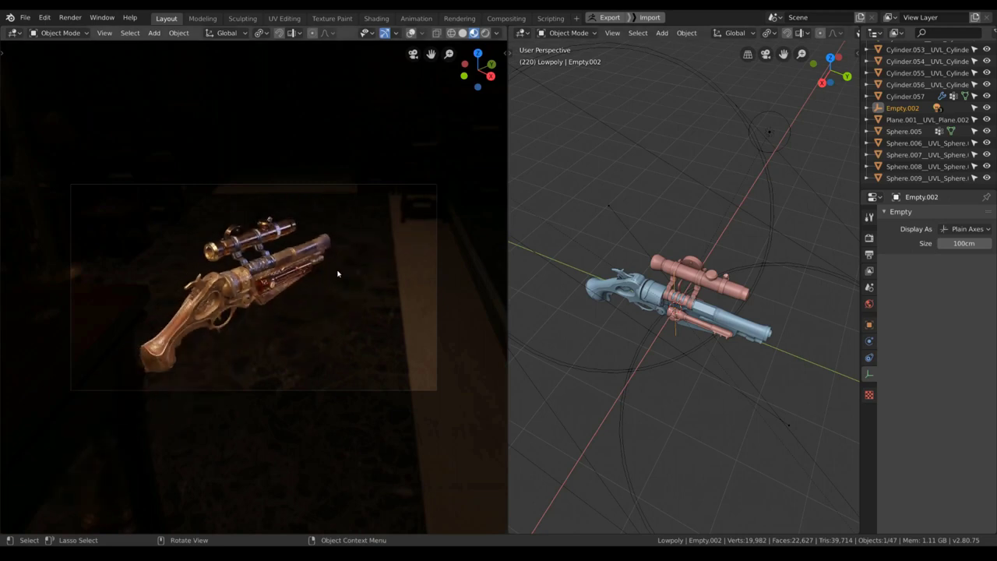
- Reframe the camera so the gun is seen side-on, filling the frame with the grip on one side
middle_drag(333, 272, 296, 250)
drag(22, 145, 489, 439)
scroll(742, 292, down, 3)
scroll(949, 102, up, 4)
- Collapse the Lowpoly collection in the outliner and make the scene's Collection visible in the viewport
scroll(951, 100, up, 10)
click(931, 105)
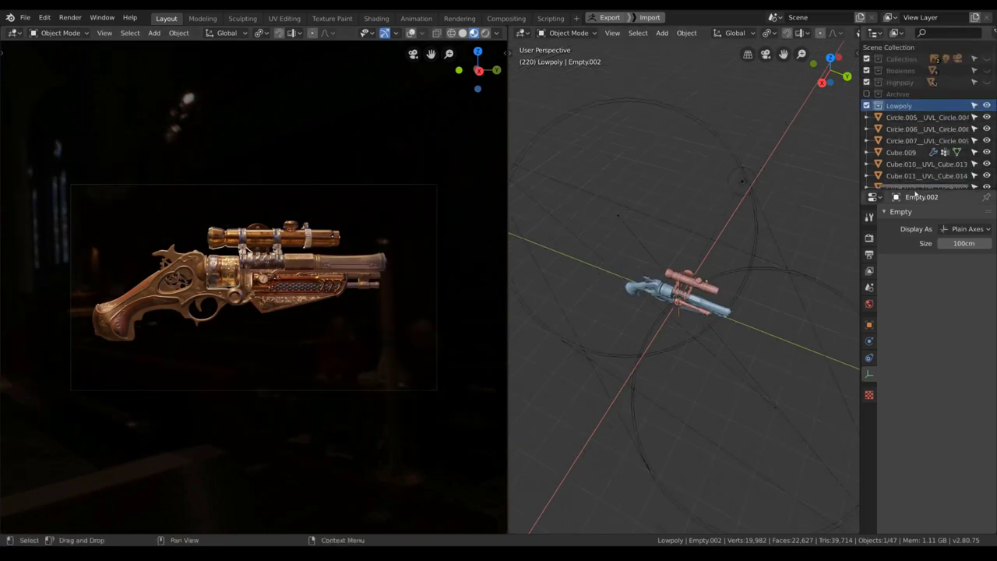
click(879, 105)
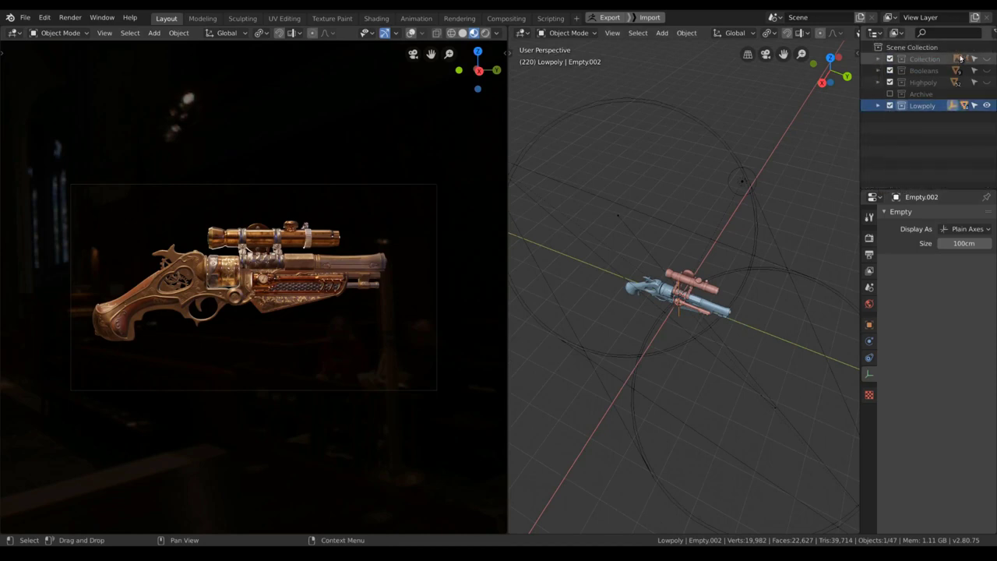
click(989, 58)
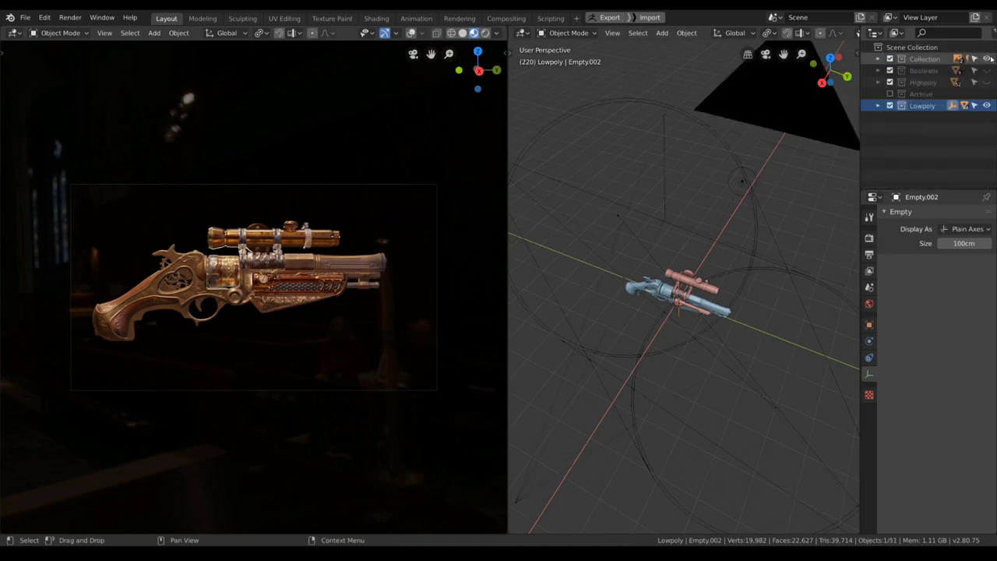
- Select the camera and enable its Depth of Field with the empty at the gun as the focus object
middle_drag(740, 164, 694, 221)
click(783, 247)
middle_drag(779, 260, 848, 311)
click(912, 364)
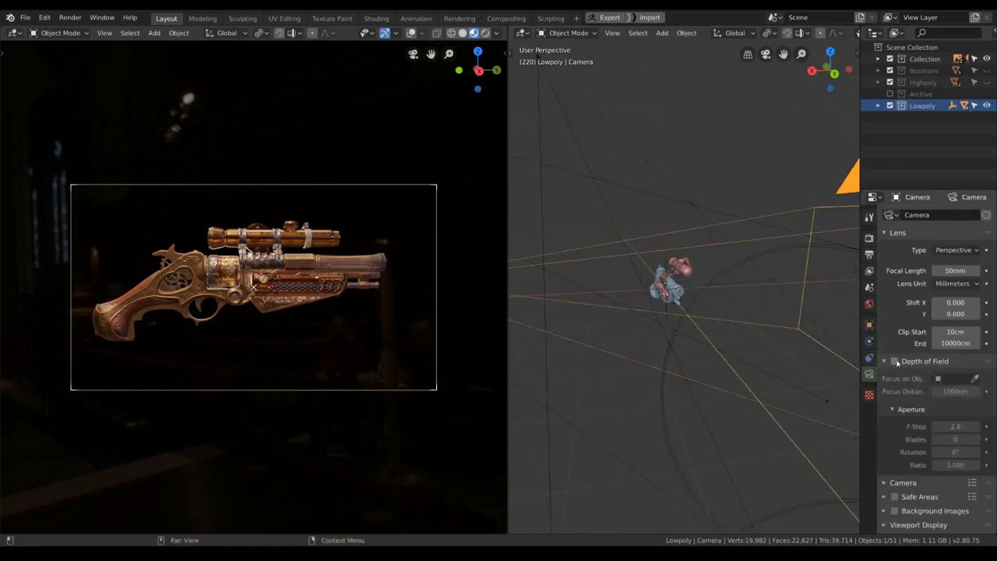
click(895, 362)
middle_drag(737, 346, 751, 366)
scroll(817, 351, up, 1)
click(975, 379)
click(661, 252)
scroll(661, 253, up, 6)
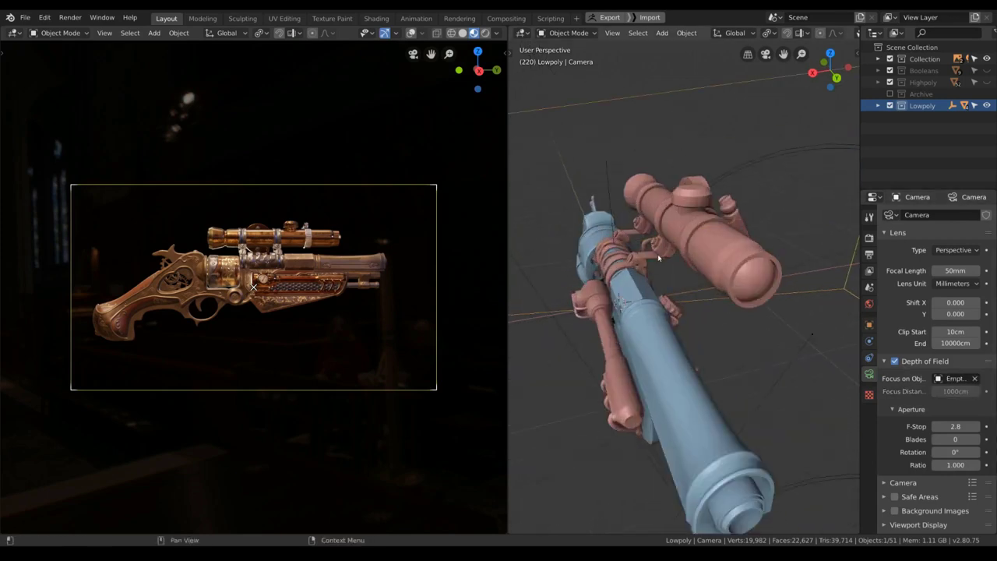
scroll(598, 225, down, 6)
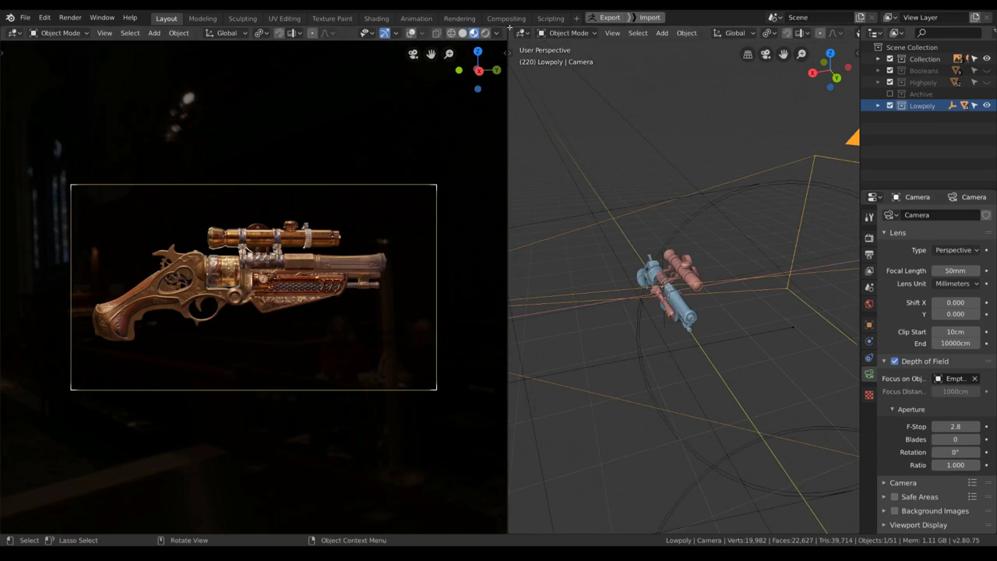
- Extend the camera view over the second viewport, then set the camera's focal length to 35 mm and reframe the gun
drag(507, 28, 583, 131)
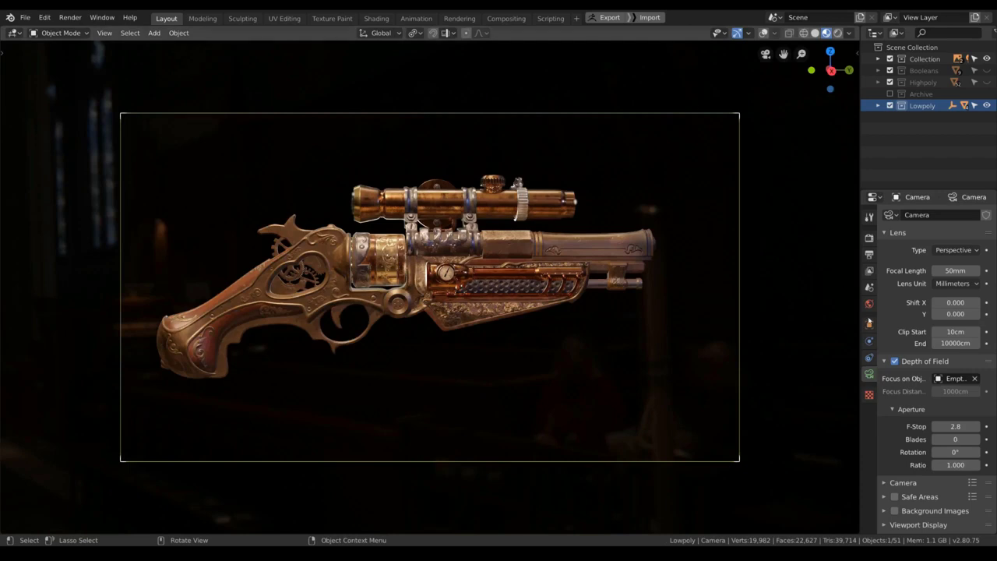
scroll(938, 389, down, 1)
click(921, 354)
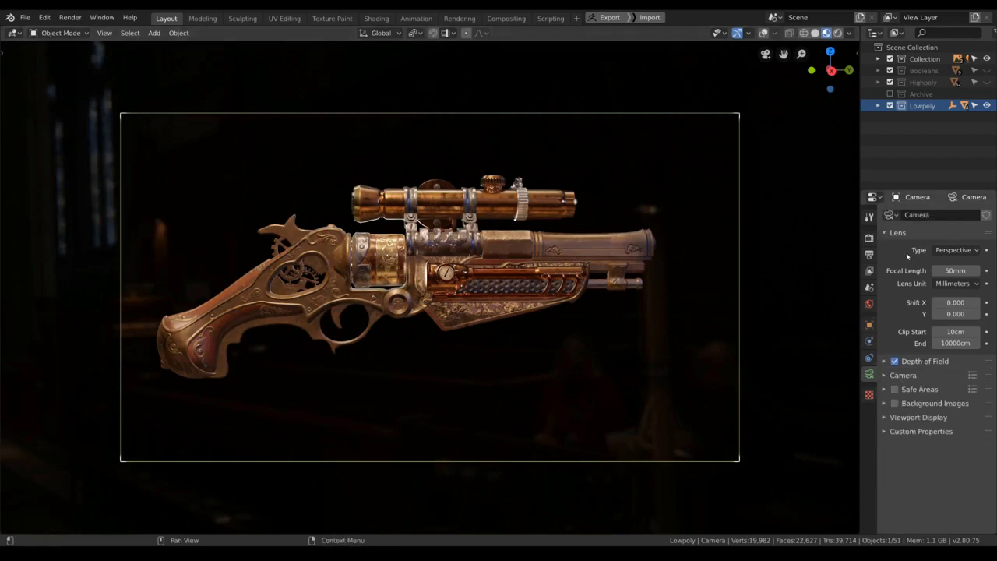
click(955, 271)
text(35)
key(Return)
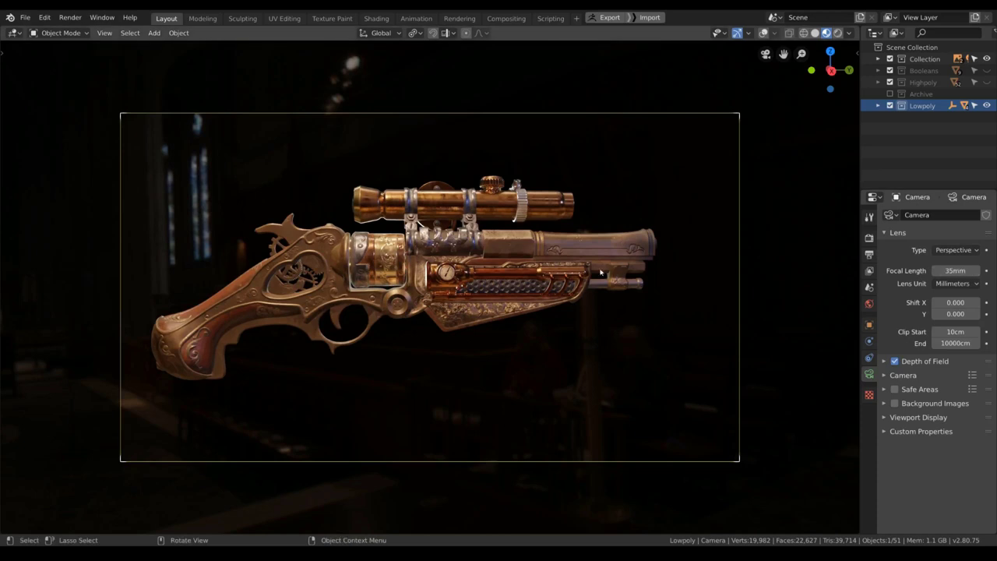
middle_drag(545, 280, 584, 277)
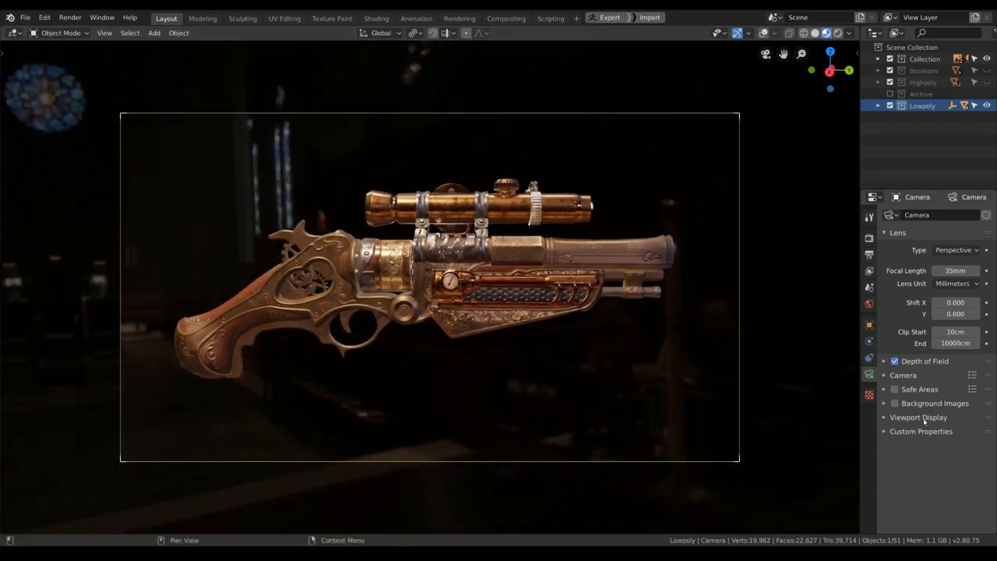
- Set the camera's Depth of Field F-Stop to 2.0 and slightly adjust the camera angle on the gun
click(915, 363)
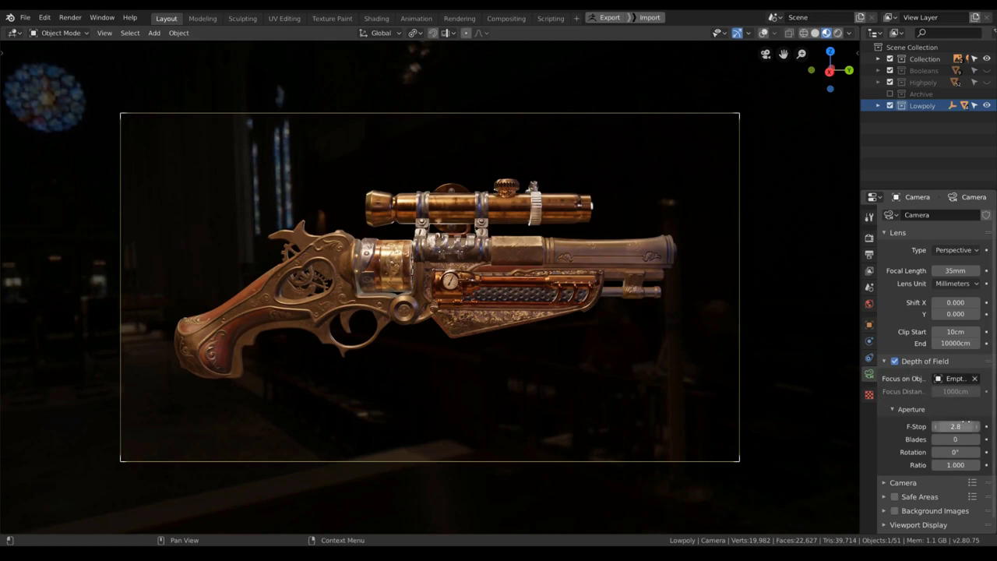
drag(954, 427, 937, 427)
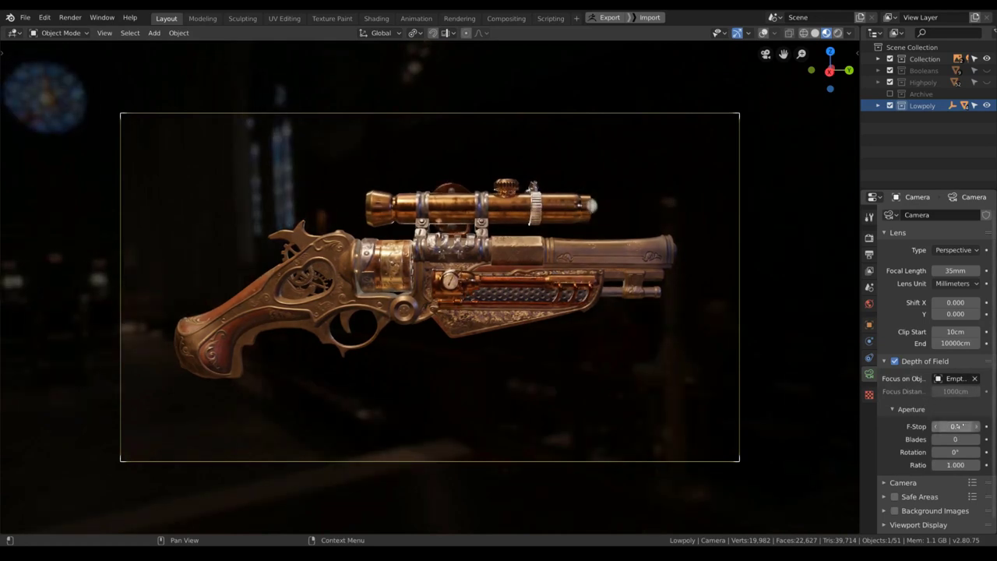
click(957, 427)
key(BackSpace)
key(BackSpace)
key(BackSpace)
text(2)
key(Return)
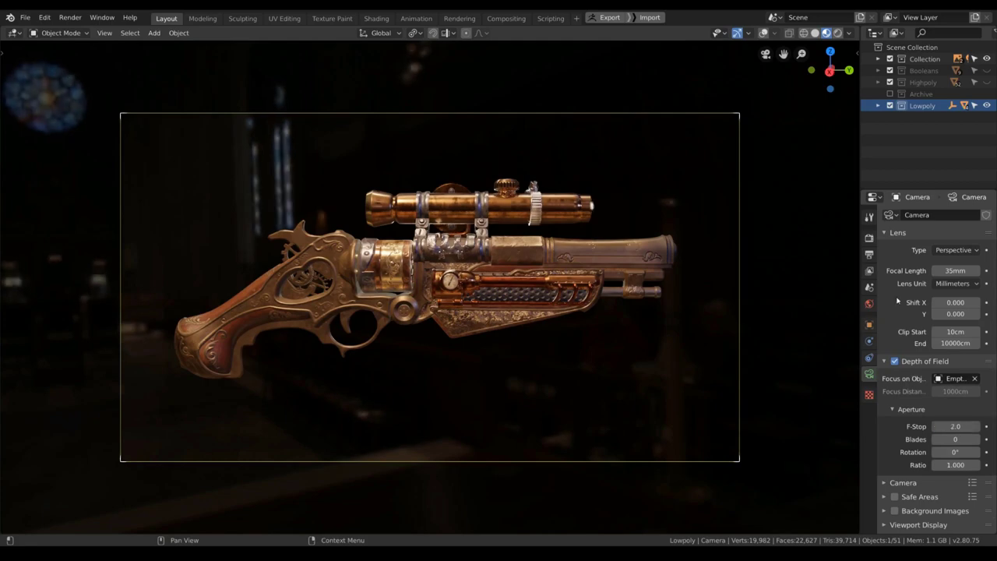
middle_drag(599, 261, 597, 265)
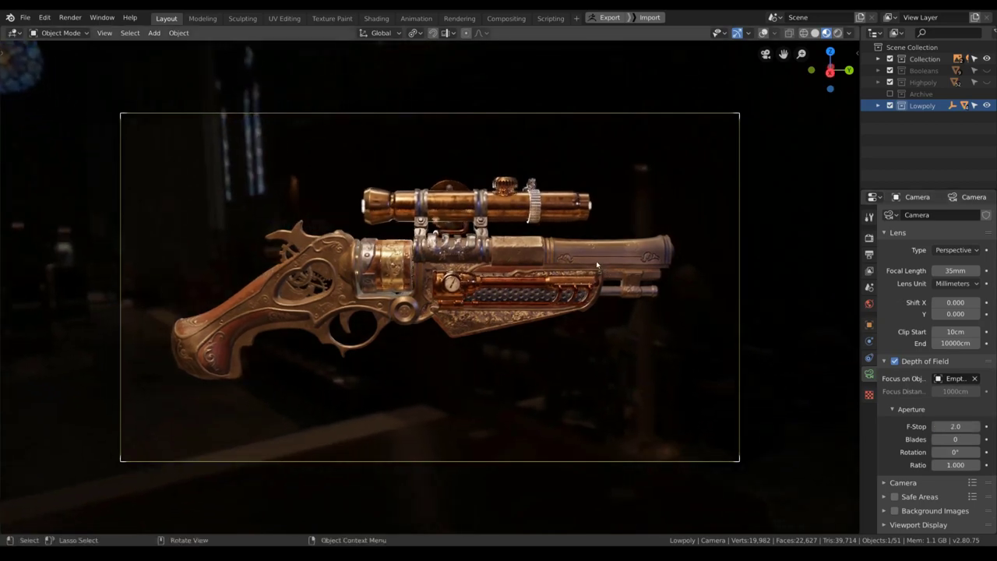
scroll(597, 265, up, 3)
scroll(597, 265, down, 4)
- Split off a second viewport, take it out of the camera view and switch it to solid shading with overlays
drag(858, 29, 538, 40)
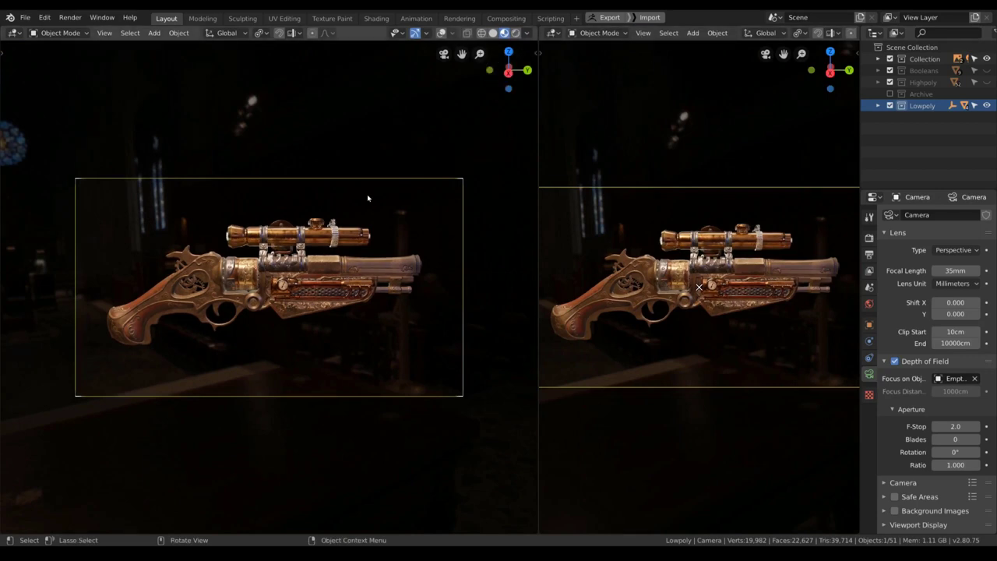
middle_drag(680, 171, 680, 175)
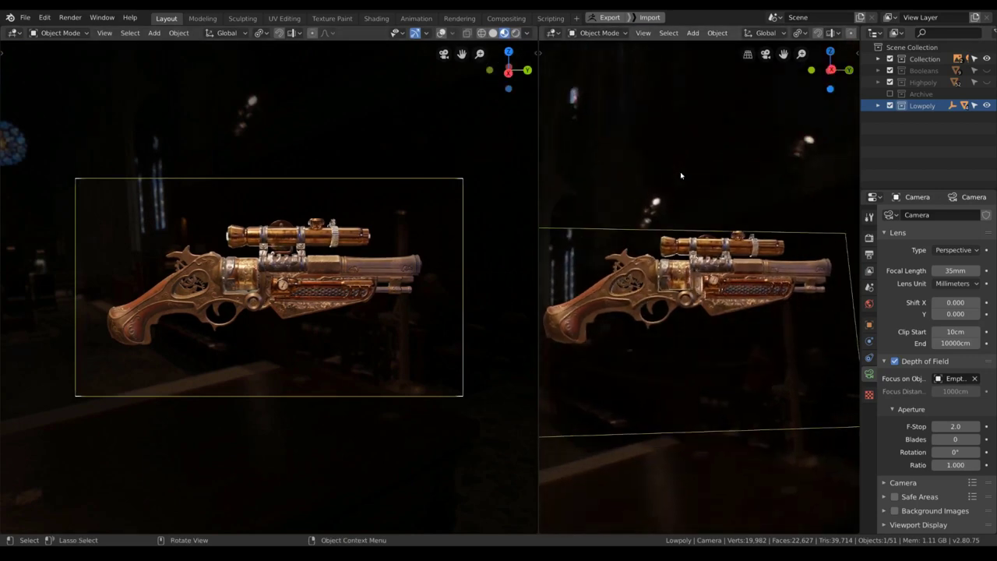
key(KP_0)
key(period)
click(798, 32)
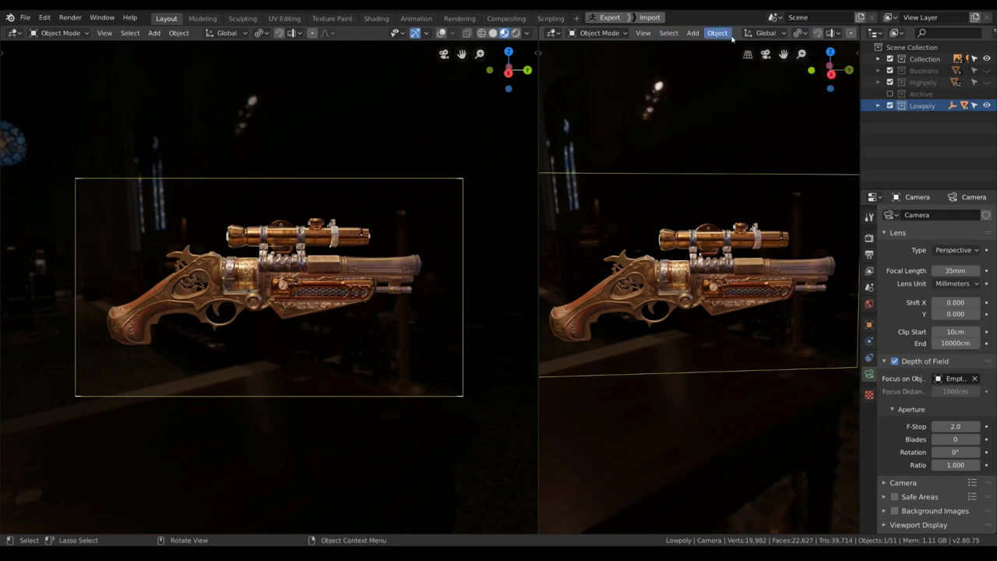
scroll(802, 32, down, 5)
scroll(798, 35, down, 2)
mouse_move(748, 125)
middle_down()
mouse_move(704, 203)
mouse_move(727, 230)
mouse_move(707, 216)
mouse_move(720, 214)
mouse_move(697, 240)
mouse_move(656, 255)
middle_up()
key(z)
click(781, 139)
- Rotate the warm spot light -14.2° about the view axis and move it by -166 cm X, 49.4 cm Y and 29.6 cm Z
click(760, 191)
key(g)
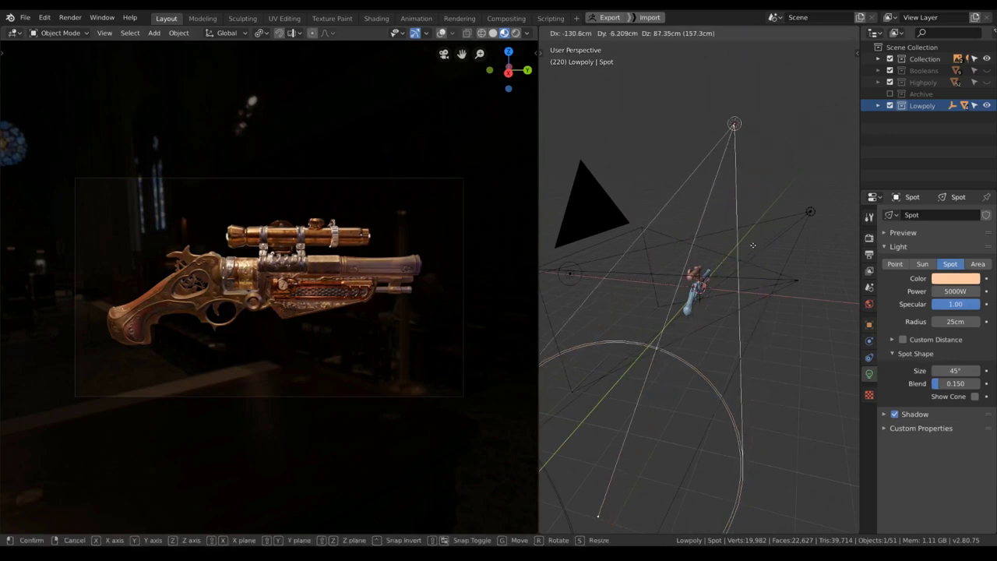
right_click(779, 368)
key(r)
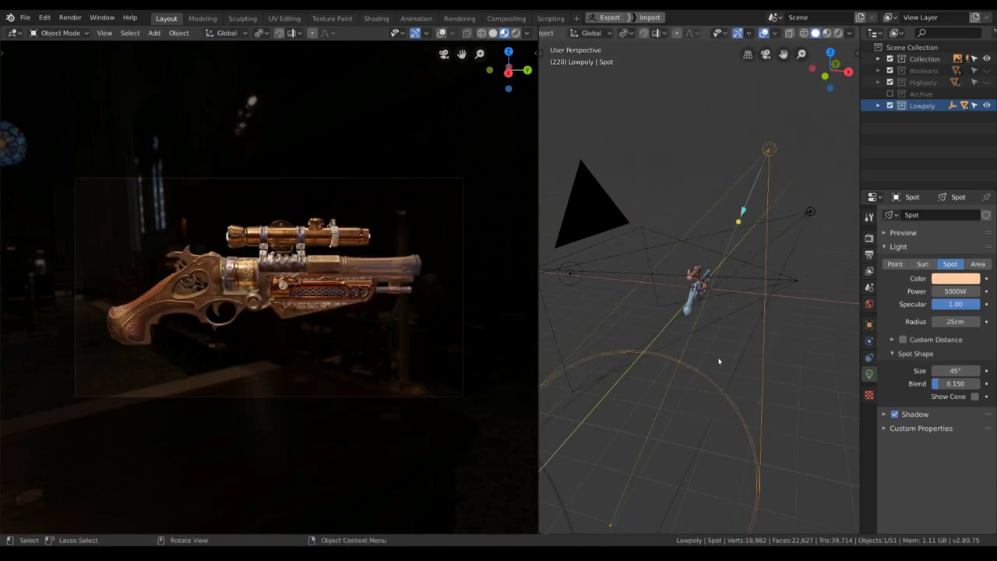
click(799, 330)
key(g)
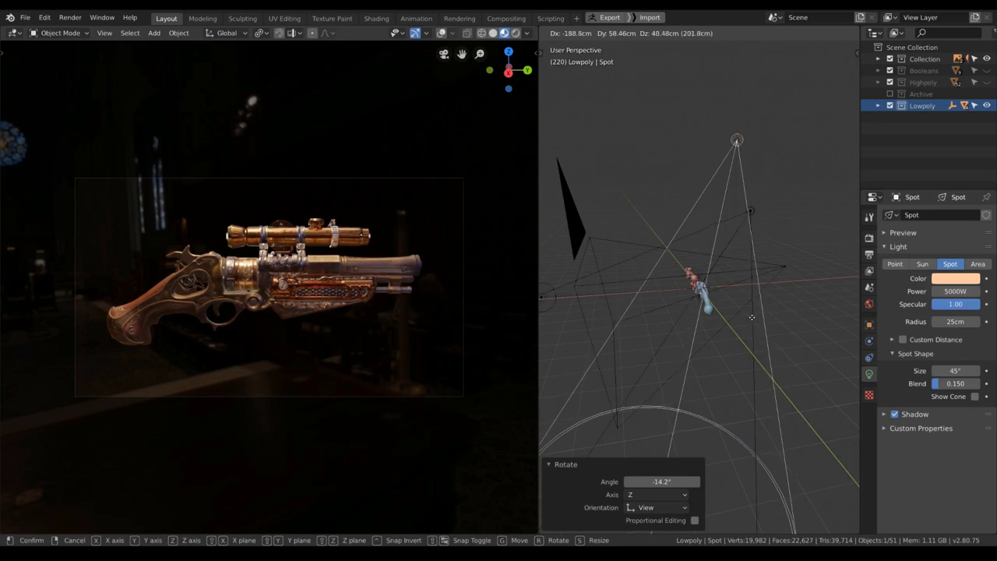
click(756, 321)
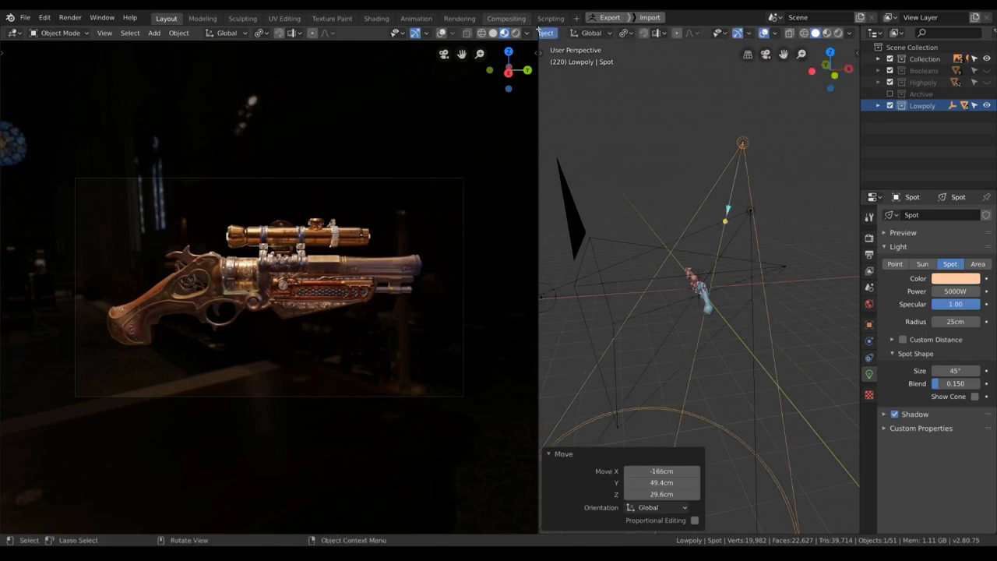
- Expand the camera view back over the second viewport and render the image
drag(537, 31, 611, 85)
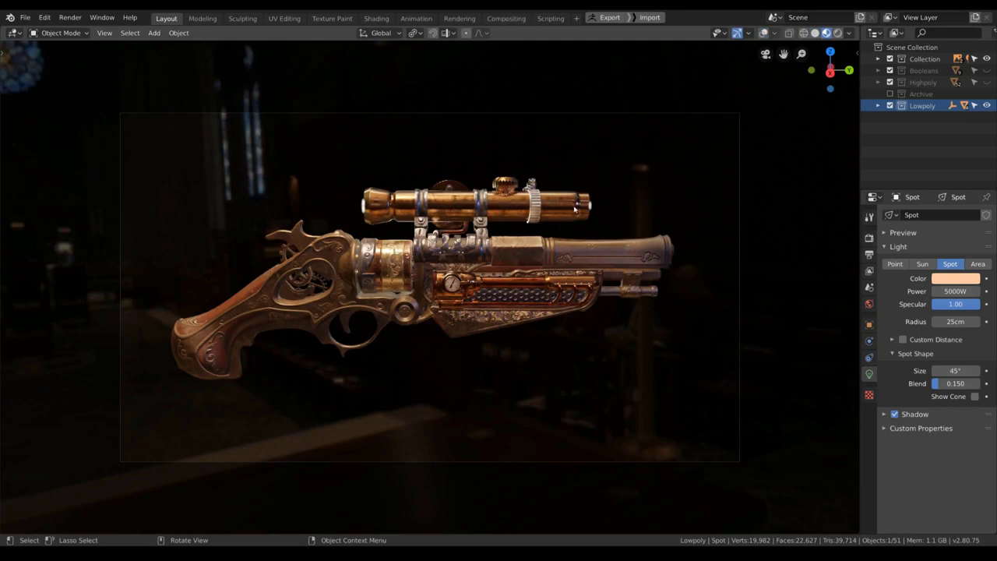
key(F12)
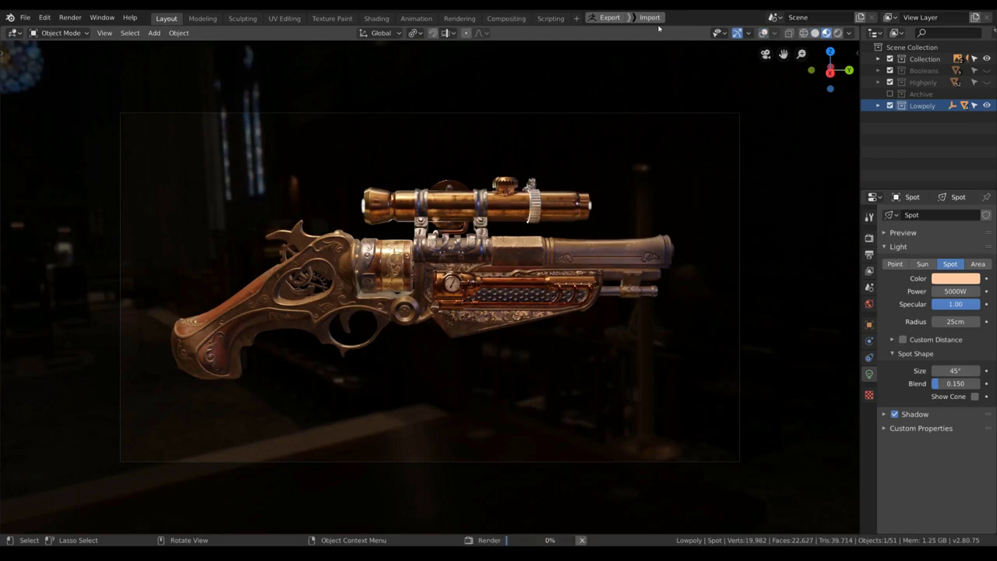
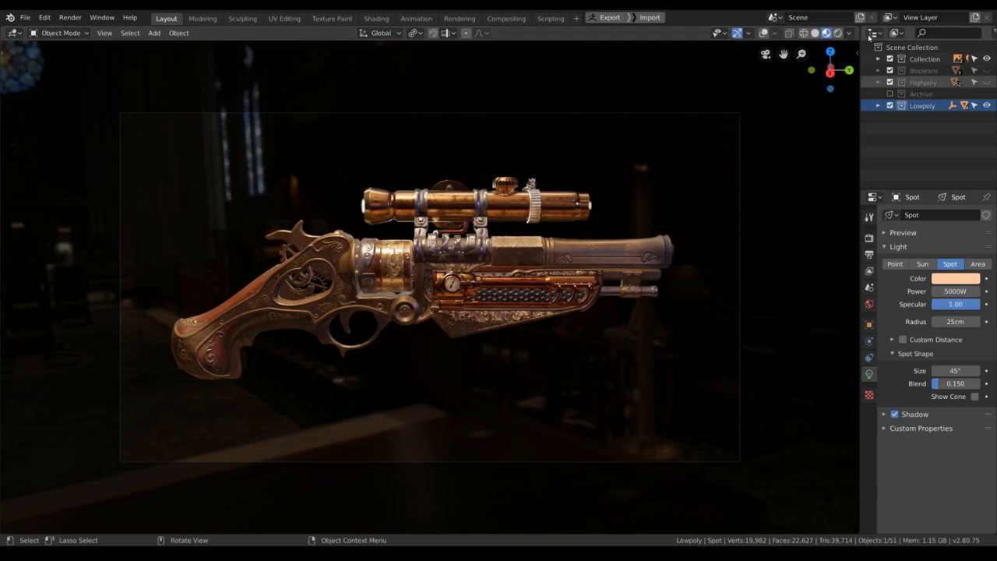
- Show the Disable in Renders toggles in the outliner, exclude Highpoly, Booleans and Collection from rendering, and render again
drag(860, 139, 734, 138)
click(967, 33)
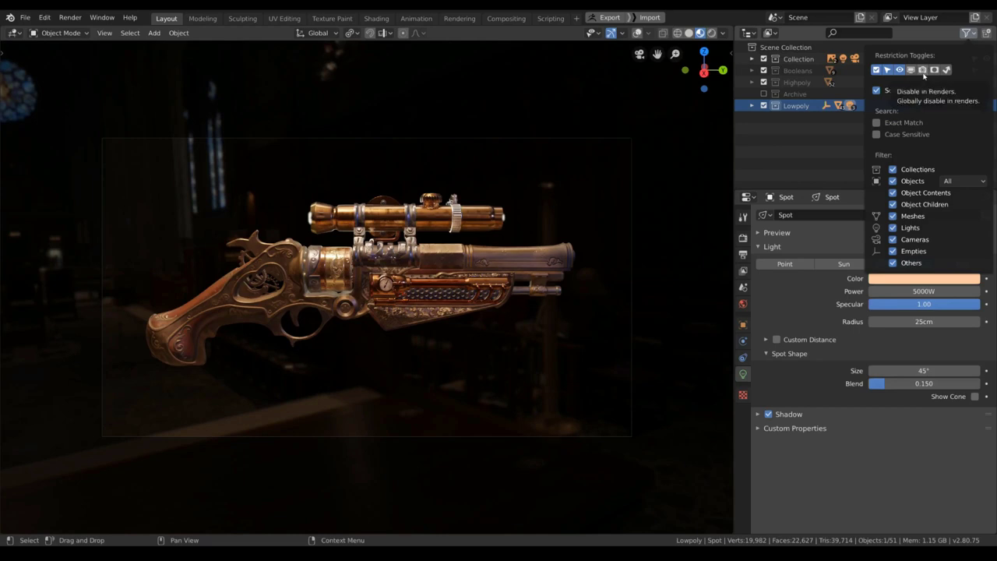
click(922, 70)
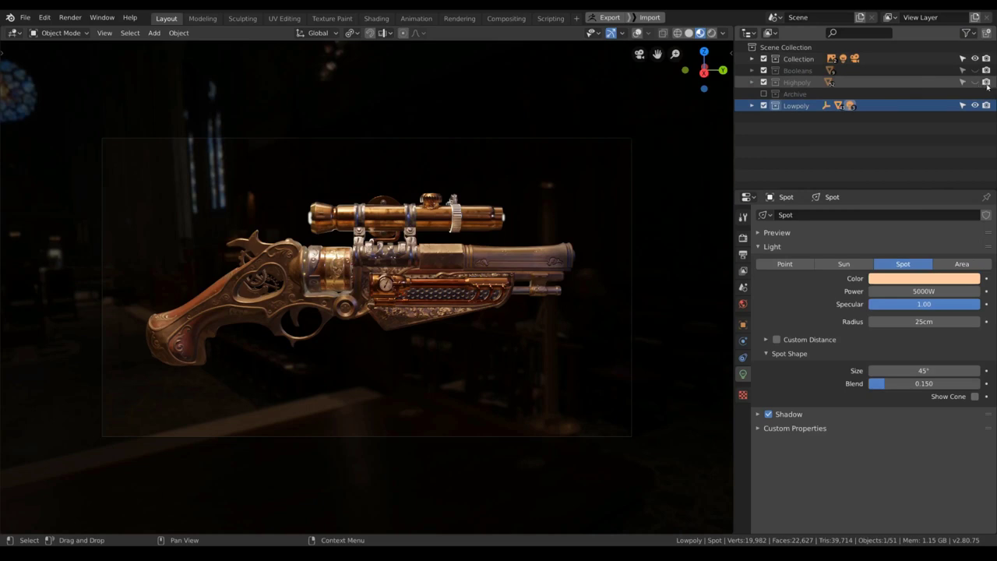
click(986, 82)
click(986, 70)
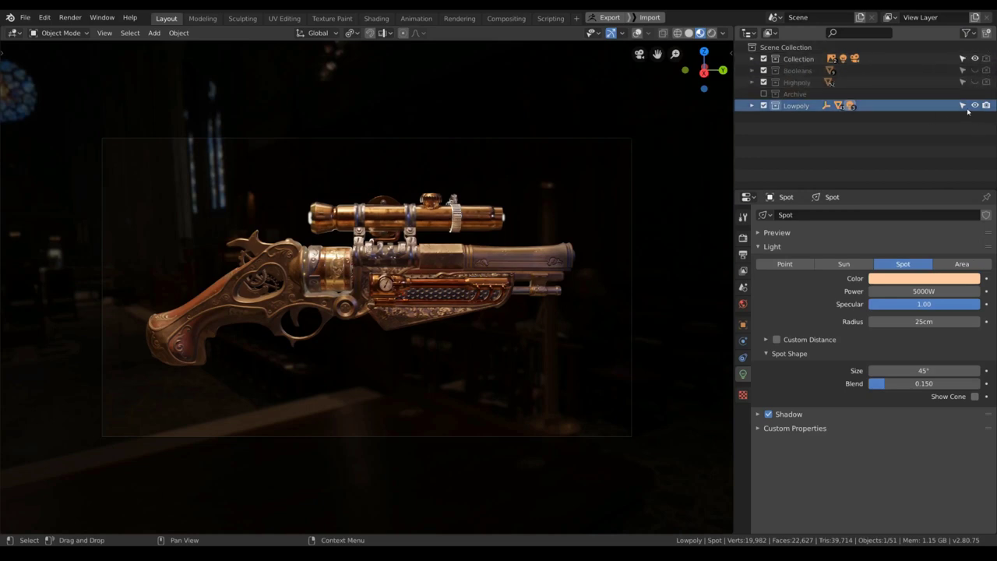
drag(733, 148, 861, 149)
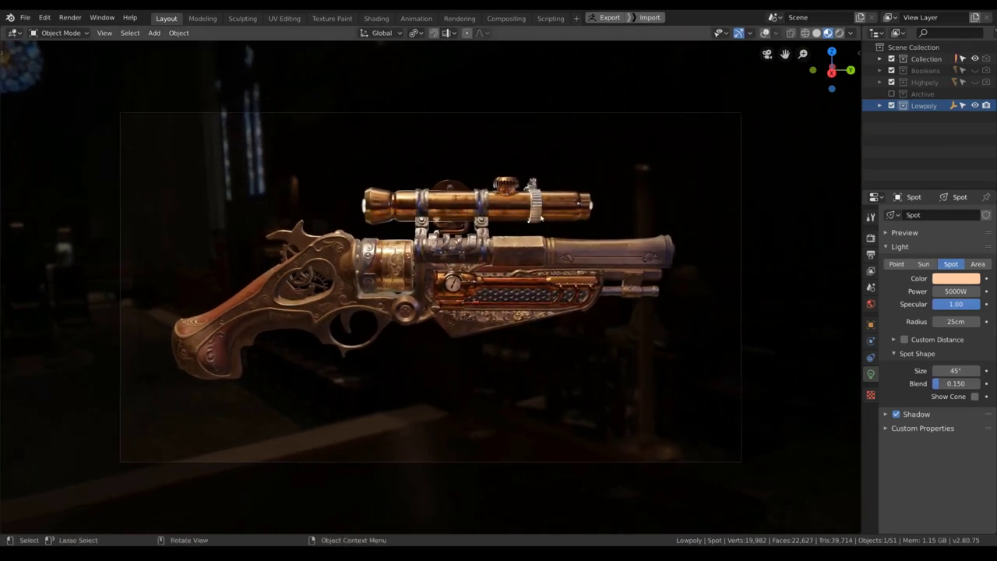
key(F12)
- Leave the camera view, show the gun in solid shading with overlays, and select its flared barrel
key(KP_0)
middle_drag(527, 166, 525, 173)
click(765, 33)
key(z)
click(567, 231)
click(525, 278)
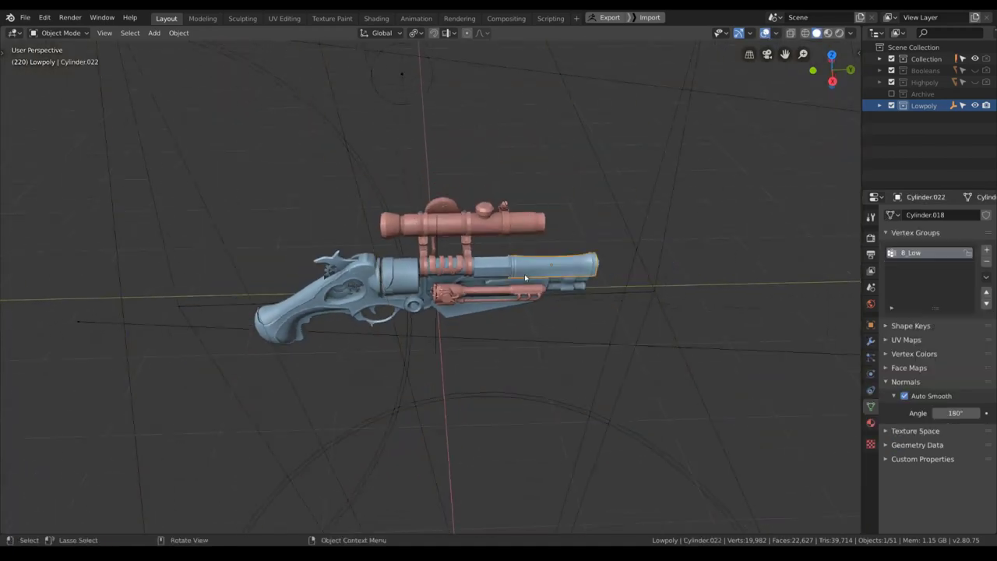
mouse_move(483, 265)
middle_down()
mouse_move(436, 245)
mouse_move(468, 255)
middle_up()
scroll(469, 255, up, 3)
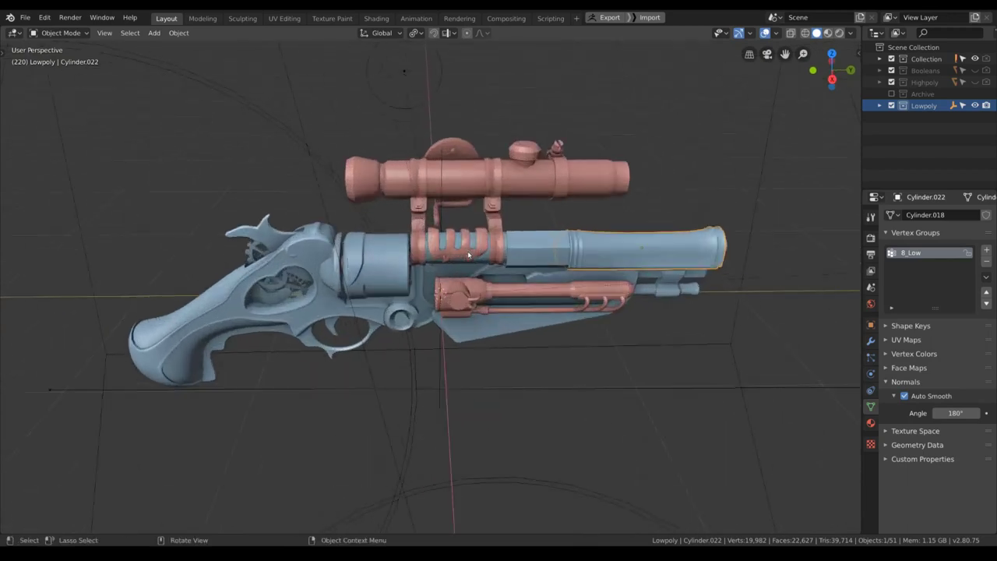
middle_drag(302, 239, 368, 274)
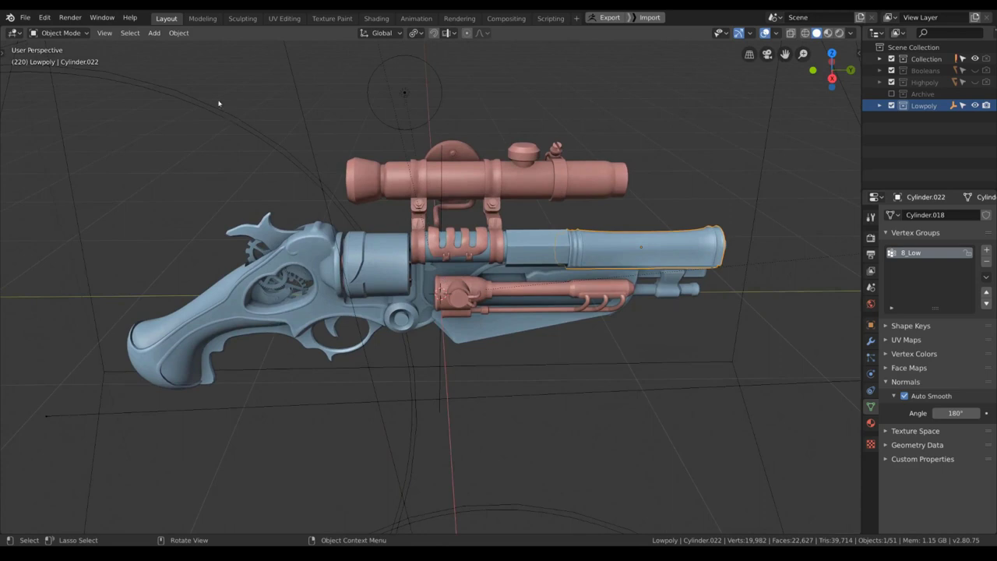
- Select all visible mesh objects and isolate them in local view
click(130, 33)
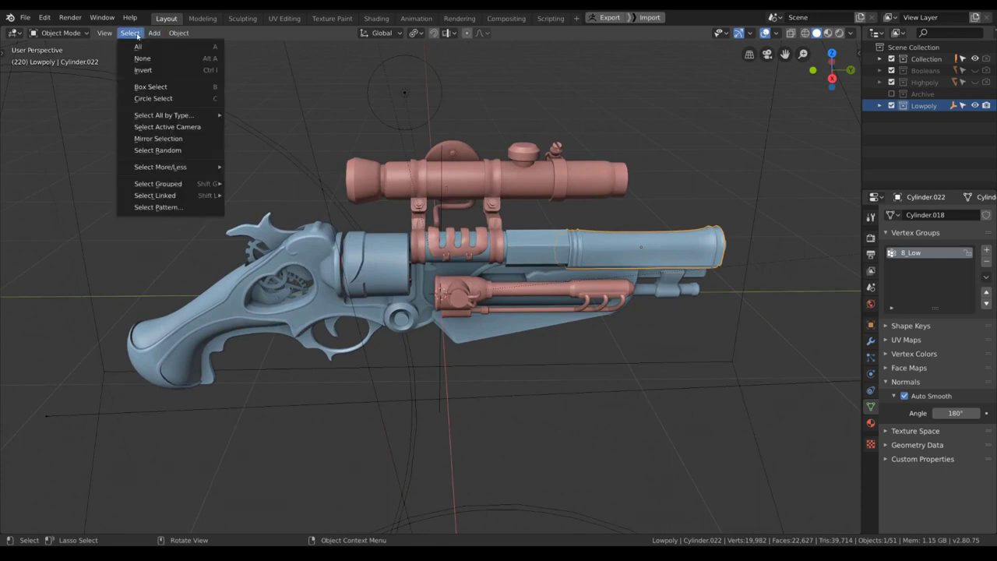
mouse_move(177, 119)
click(246, 114)
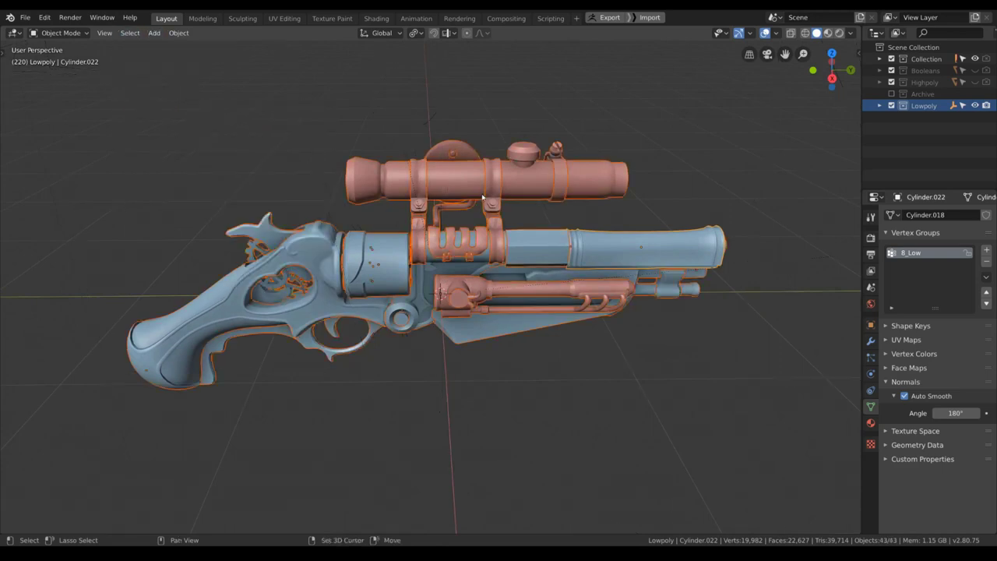
middle_drag(477, 194, 755, 290)
- Select every object sharing the flared barrel's material, apply all their modifiers, and join them into one object
click(586, 278)
click(870, 341)
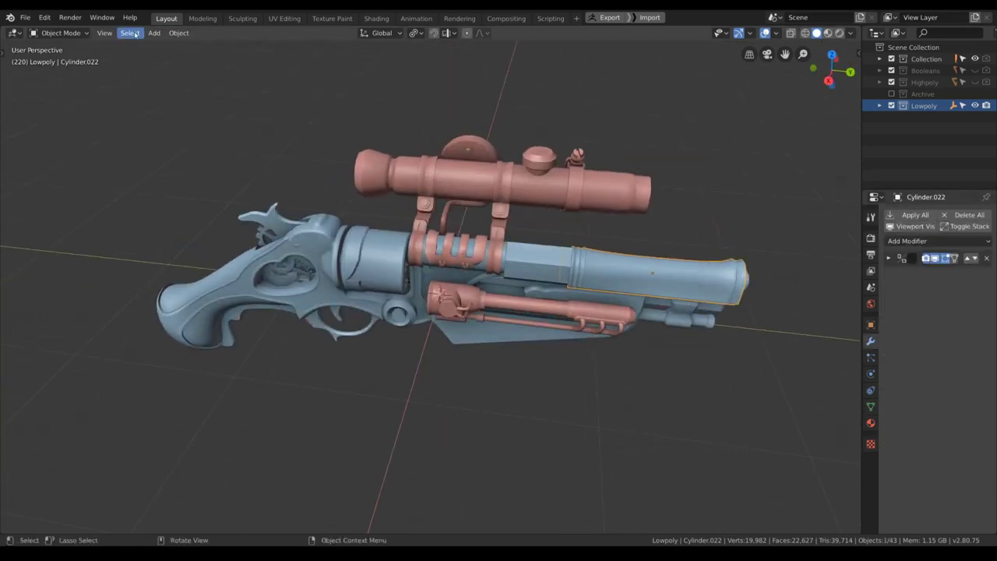
key(shift+l)
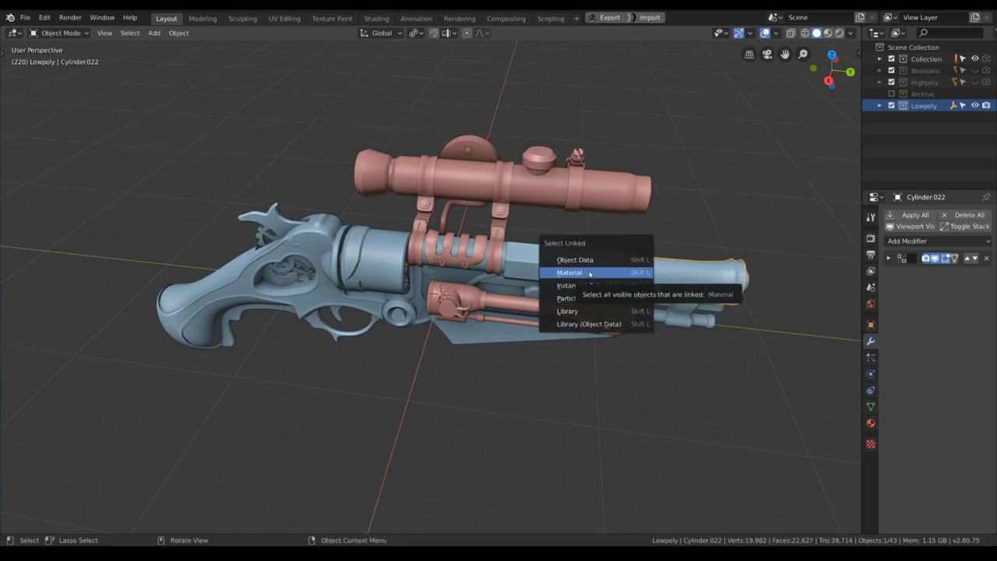
click(590, 272)
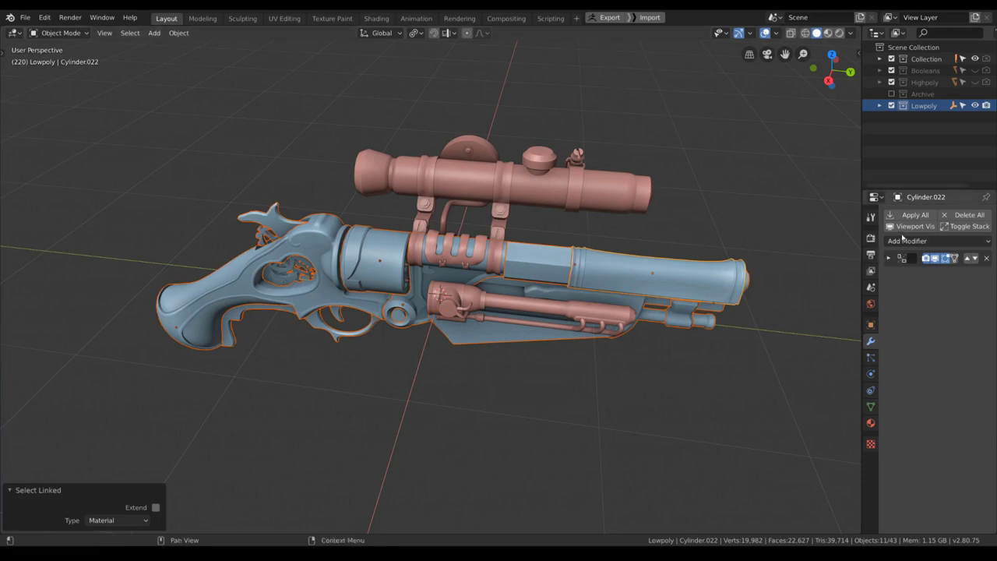
click(915, 215)
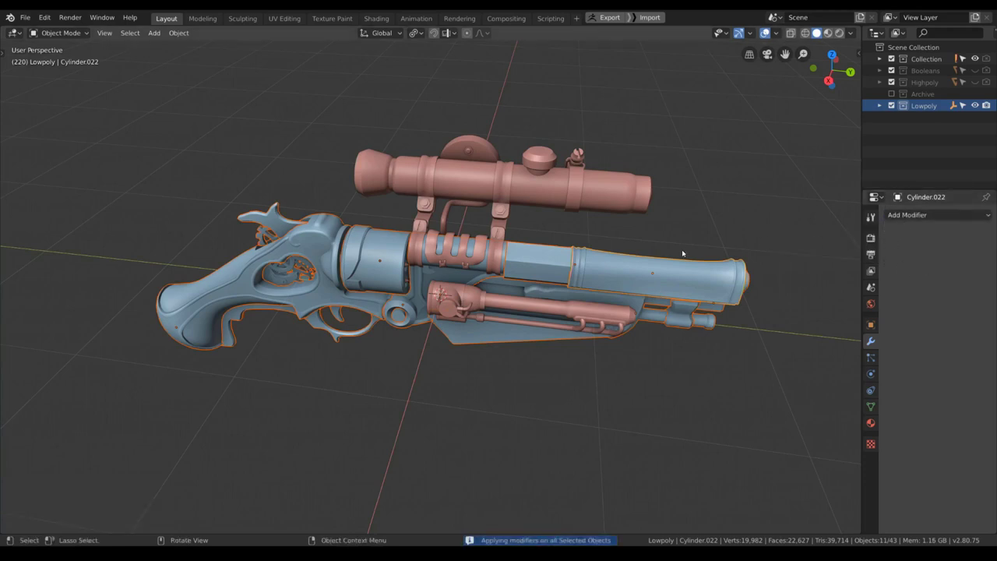
key(ctrl+j)
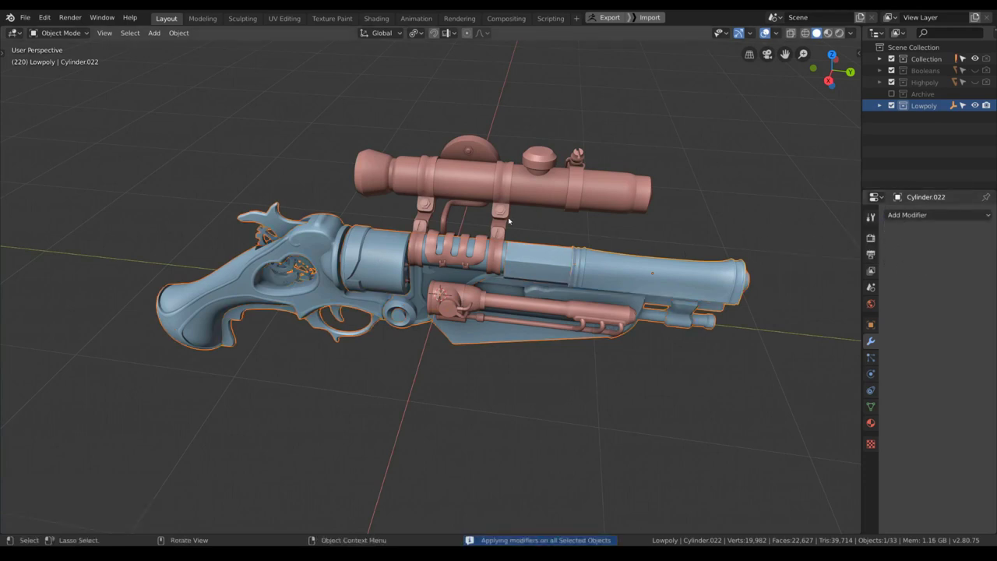
- Select all the red parts sharing the scope's material and join them into one object
click(514, 189)
key(shift+l)
click(535, 194)
mouse_move(534, 227)
middle_down()
mouse_move(514, 220)
mouse_move(524, 211)
mouse_move(534, 227)
middle_up()
click(502, 225)
key(shift+l)
click(504, 228)
key(ctrl+j)
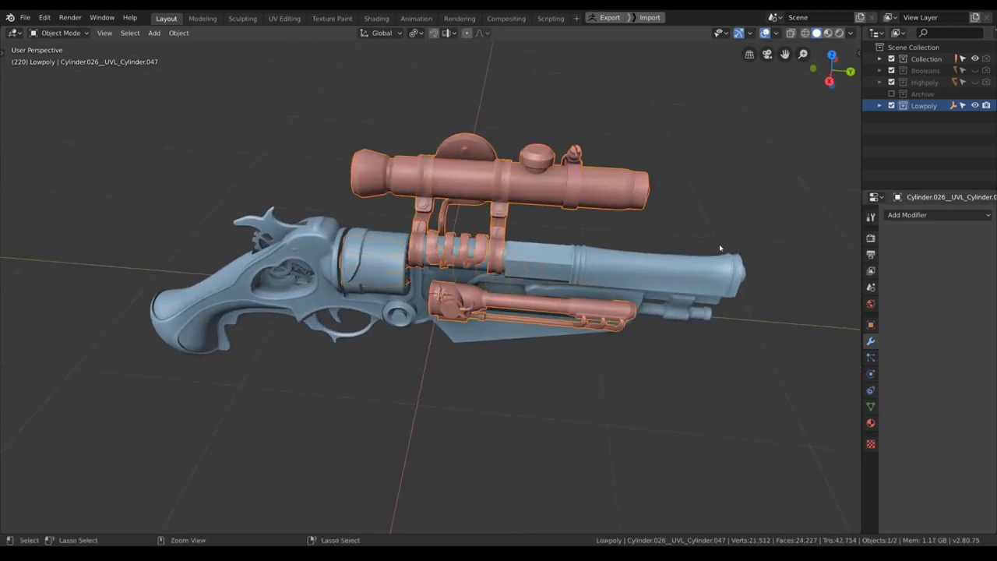
middle_drag(641, 239, 605, 232)
key(g)
key(z)
right_click(595, 239)
- Select both joined gun objects and start an OBJ export into the Progress folder, naming the file SteampunkGun.obj
key(a)
click(25, 17)
mouse_move(98, 188)
click(177, 246)
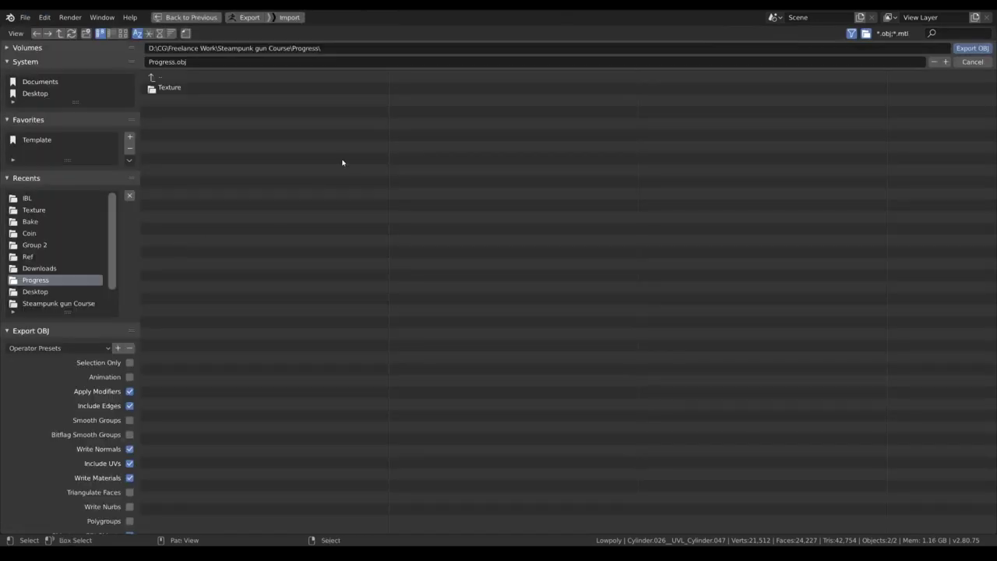
click(187, 62)
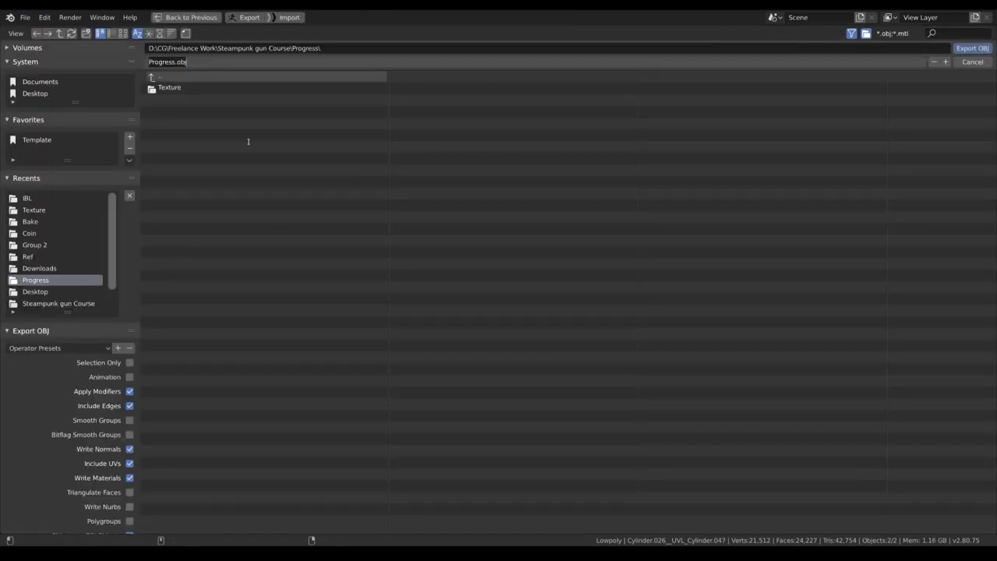
text(SteampunkGun)
key(Return)
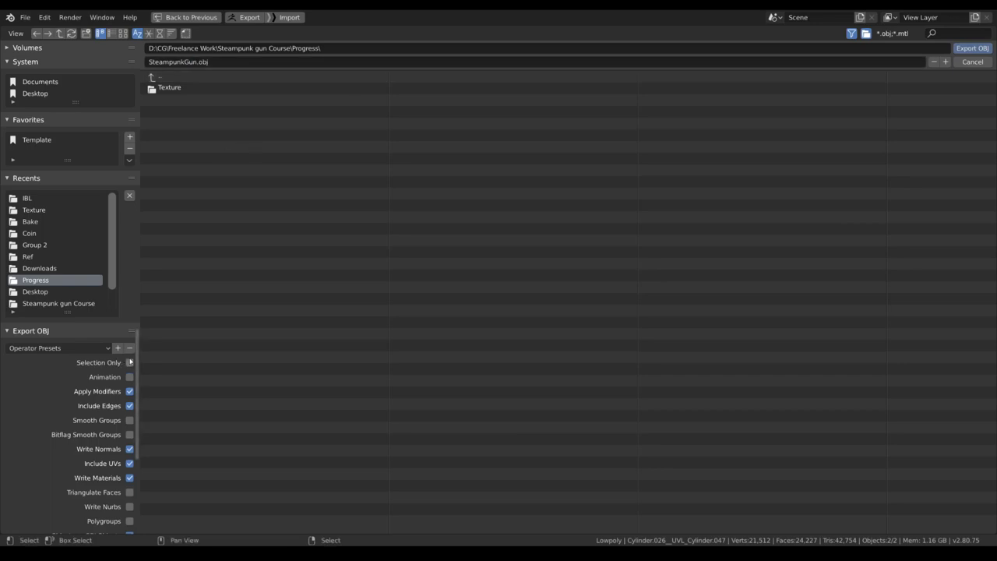
- Export the OBJ with Selection Only and Material Groups enabled, and deselect all objects
scroll(124, 417, down, 4)
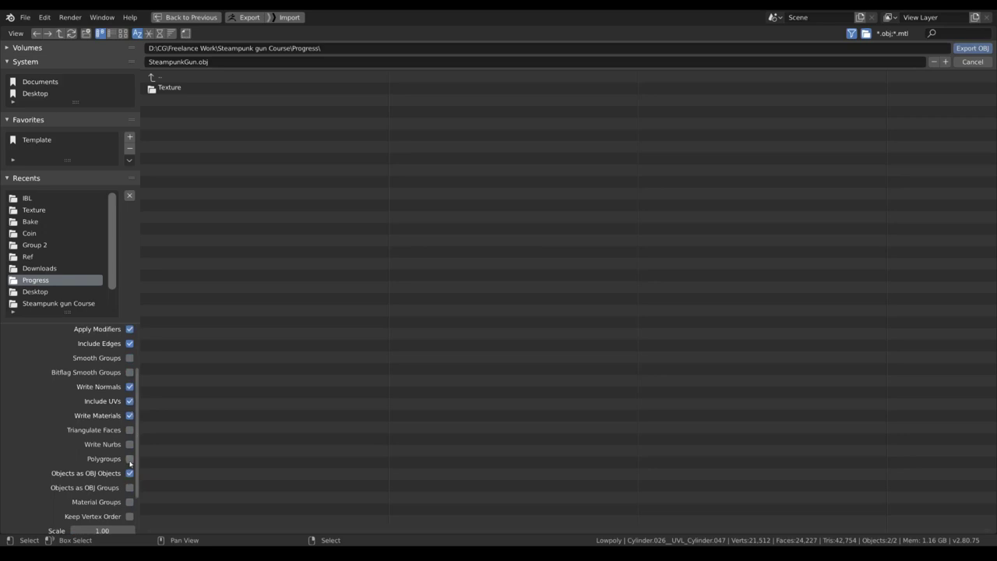
click(129, 502)
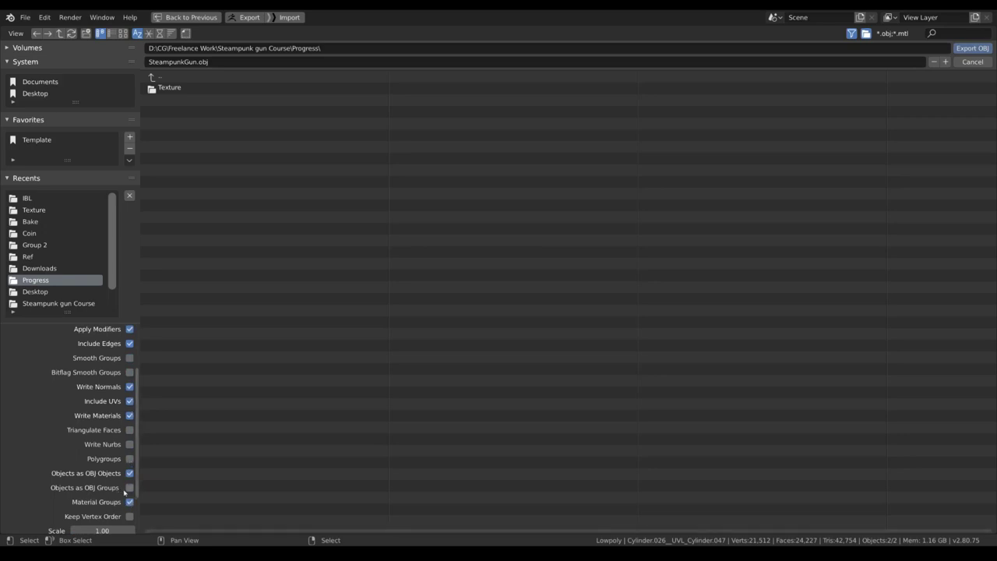
scroll(116, 456, down, 2)
scroll(70, 405, up, 6)
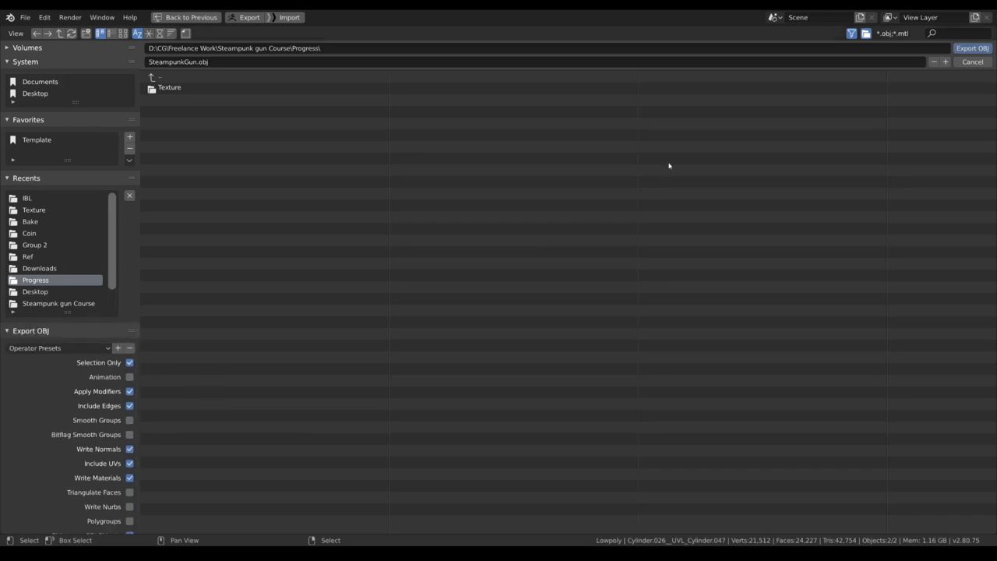
click(960, 48)
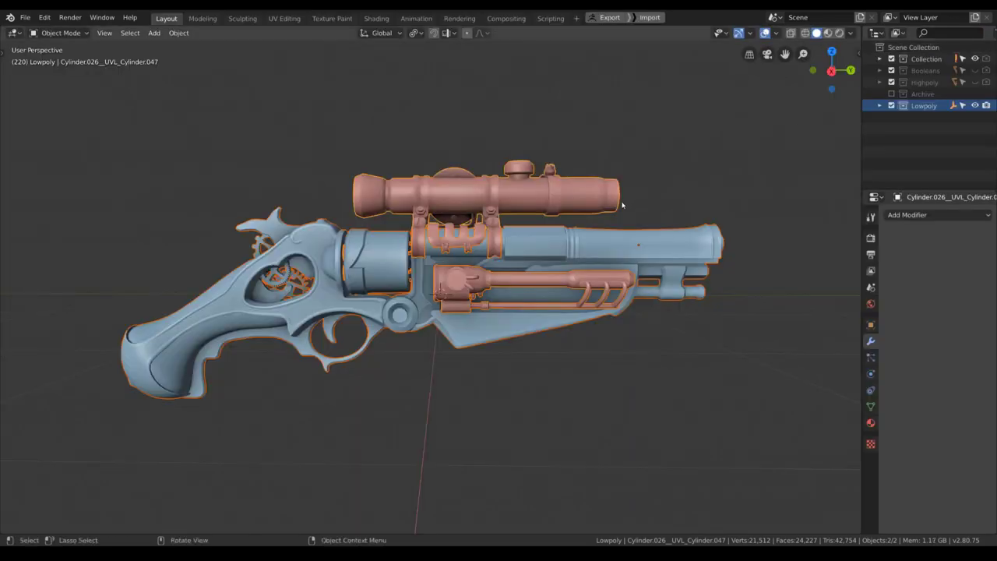
middle_drag(622, 204, 528, 234)
key(alt+a)
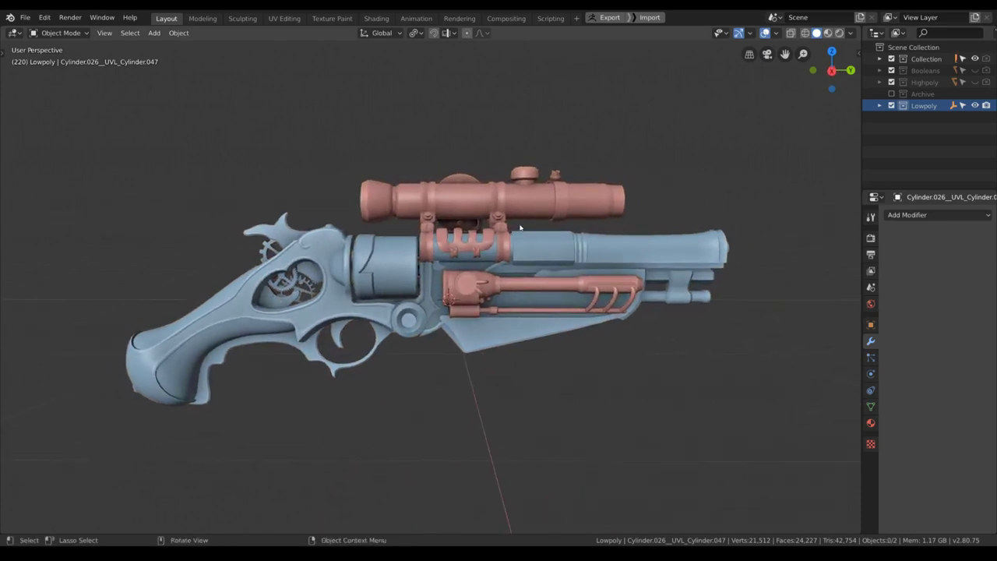